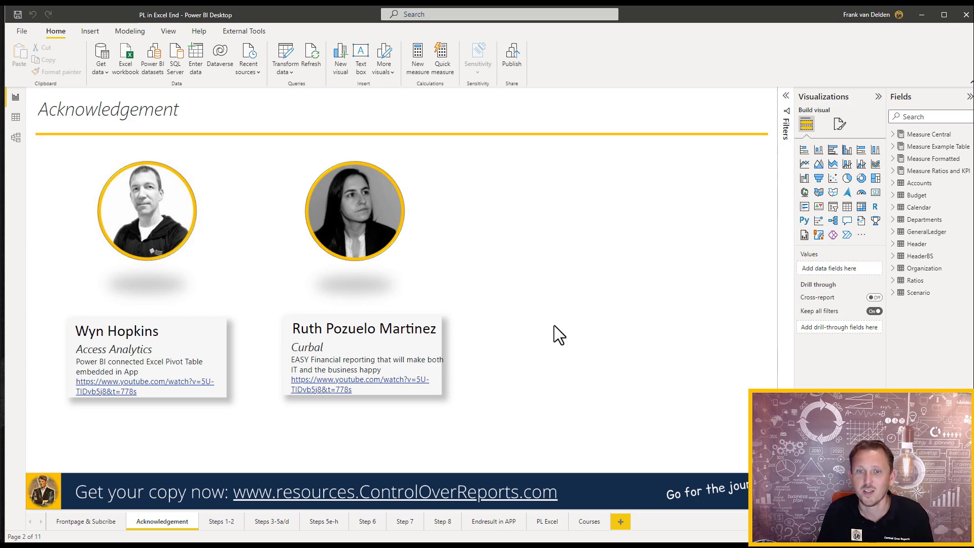
# View the Steps 1-2 page and examine the table relationships in the data model before returning to the report
pyautogui.click(221, 523)
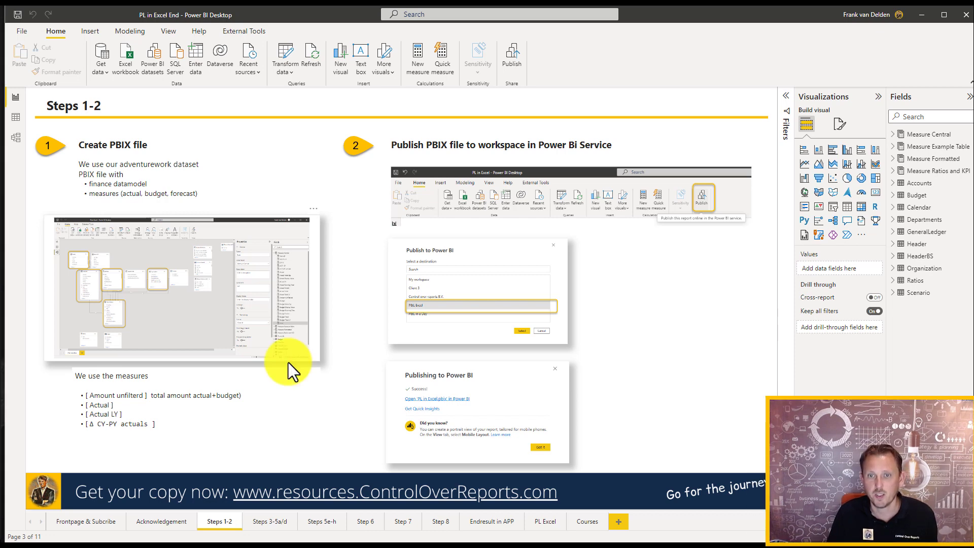
pyautogui.click(17, 140)
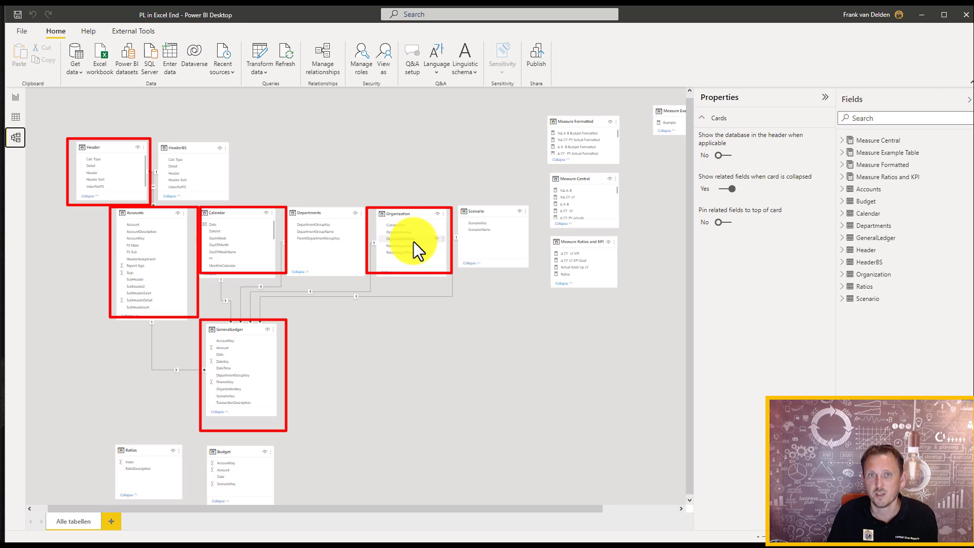
pyautogui.click(17, 98)
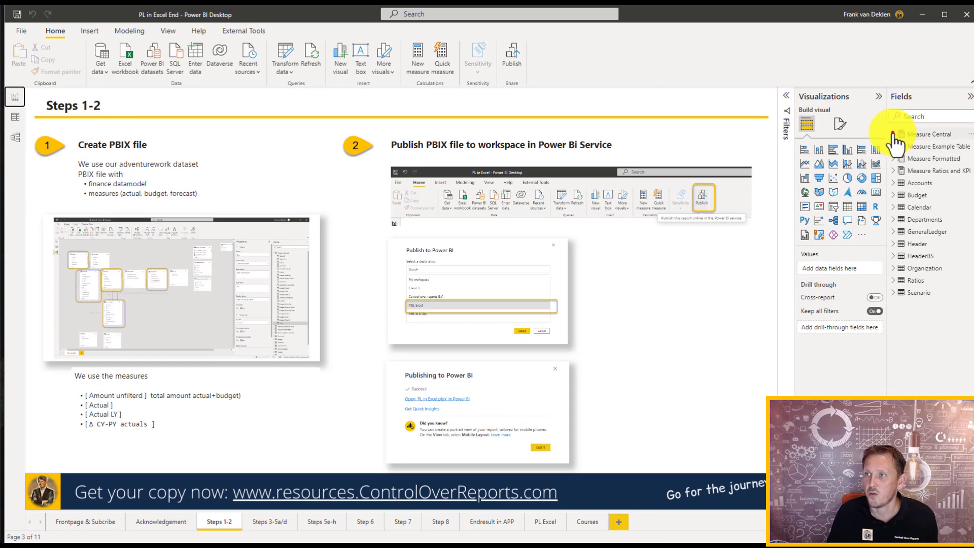
# Inspect the formulas of the Amount Unfiltered, Actual, Actual LY and Δ CY-PY actuals measures in the Measure Central table
pyautogui.click(894, 134)
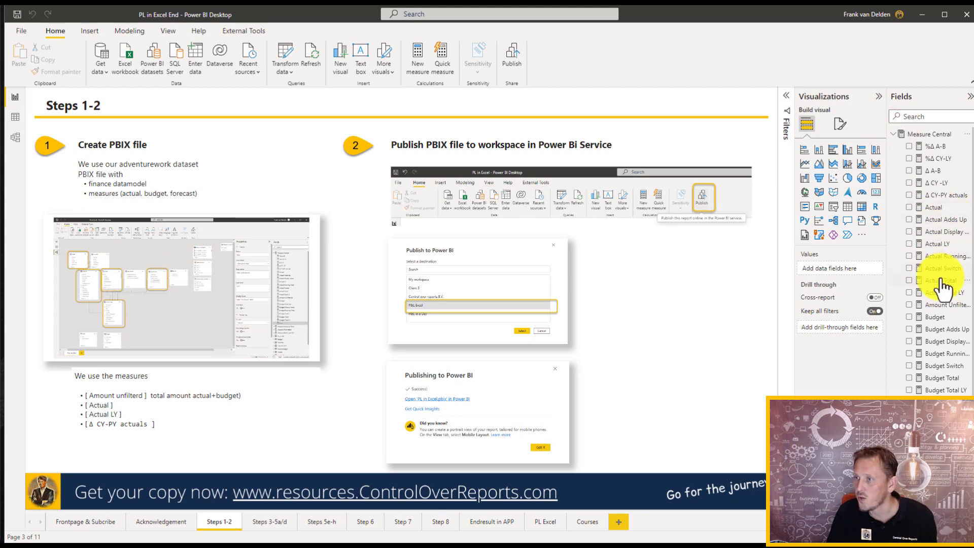
pyautogui.click(908, 304)
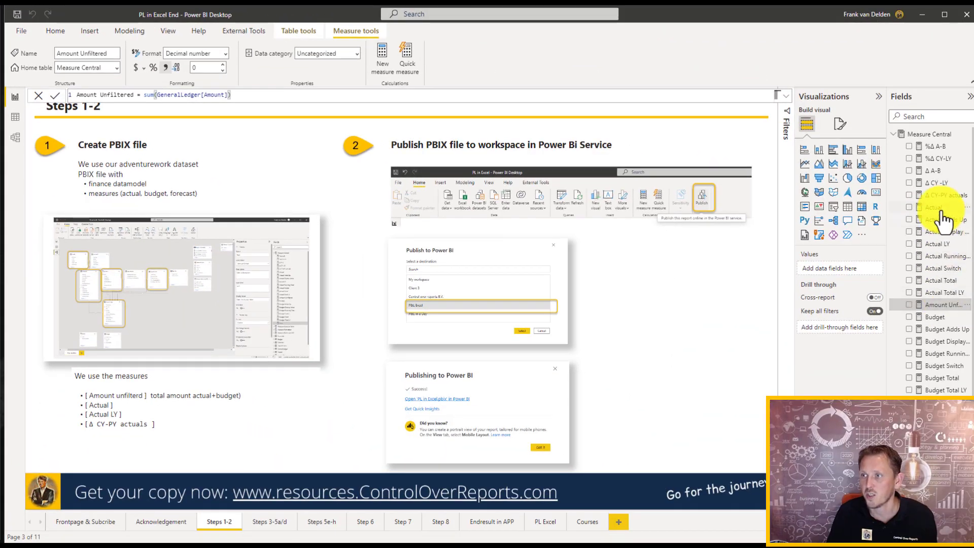
pyautogui.click(938, 208)
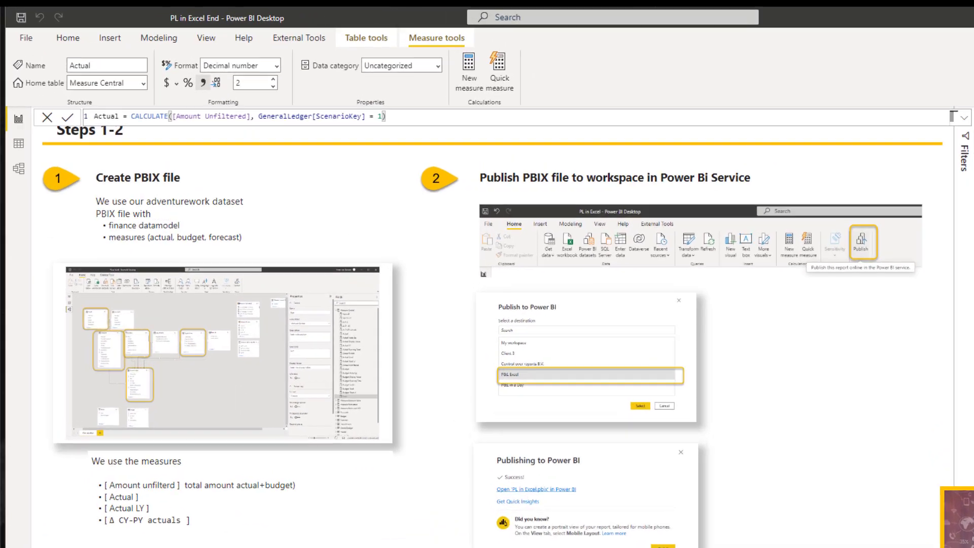
pyautogui.click(938, 245)
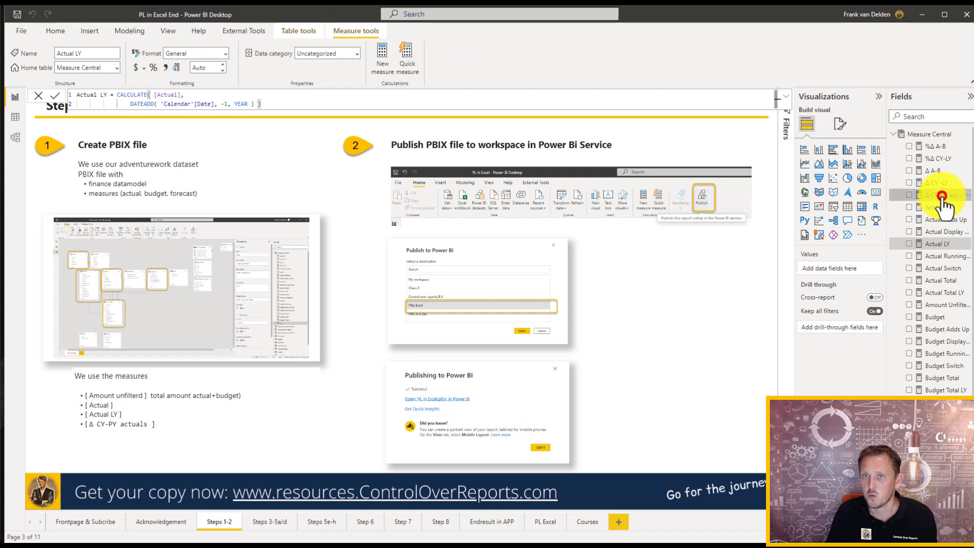
pyautogui.click(942, 196)
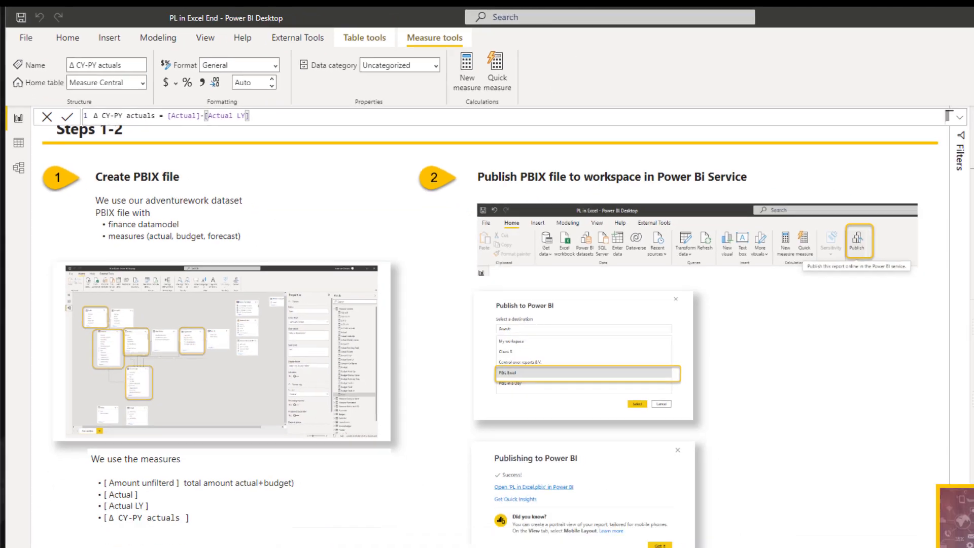
# Open the PL Excel page and select its profit-and-loss matrix to review the fields it uses
pyautogui.click(662, 547)
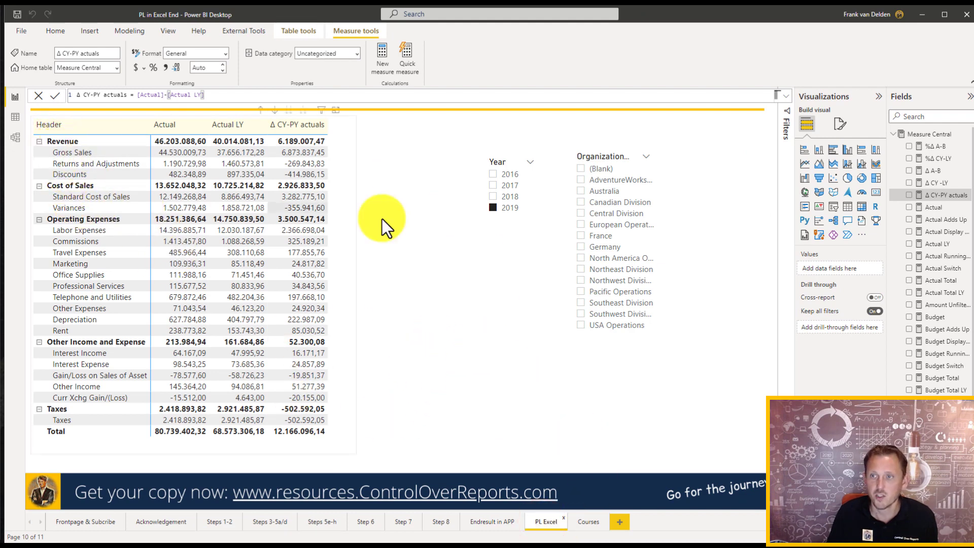
pyautogui.click(355, 226)
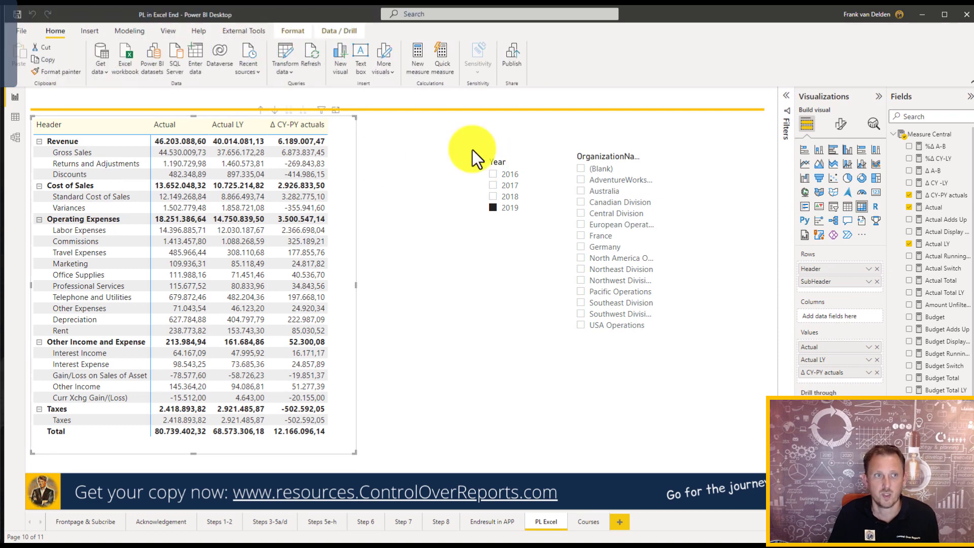
# Save the changes and publish the report to the P&L Excel workspace
pyautogui.moveTo(870, 20)
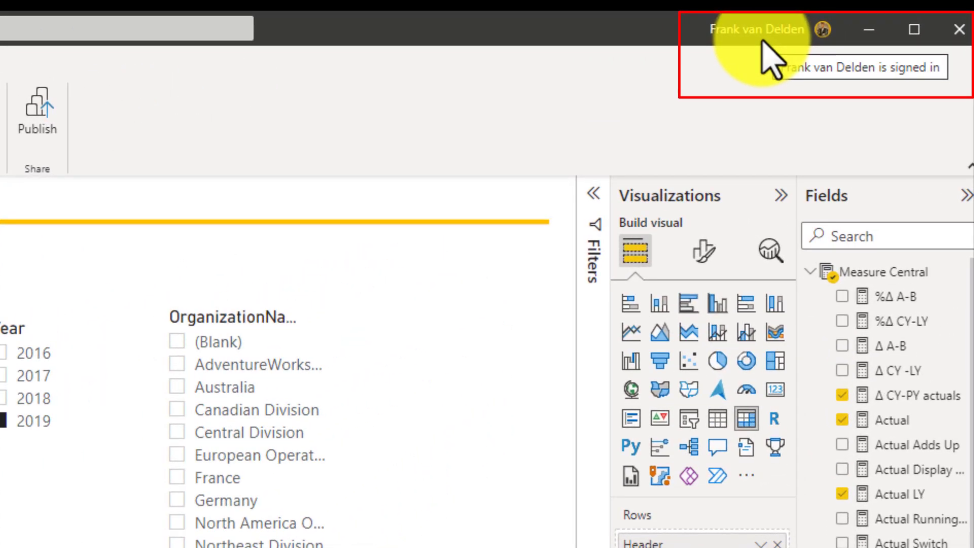
pyautogui.click(40, 123)
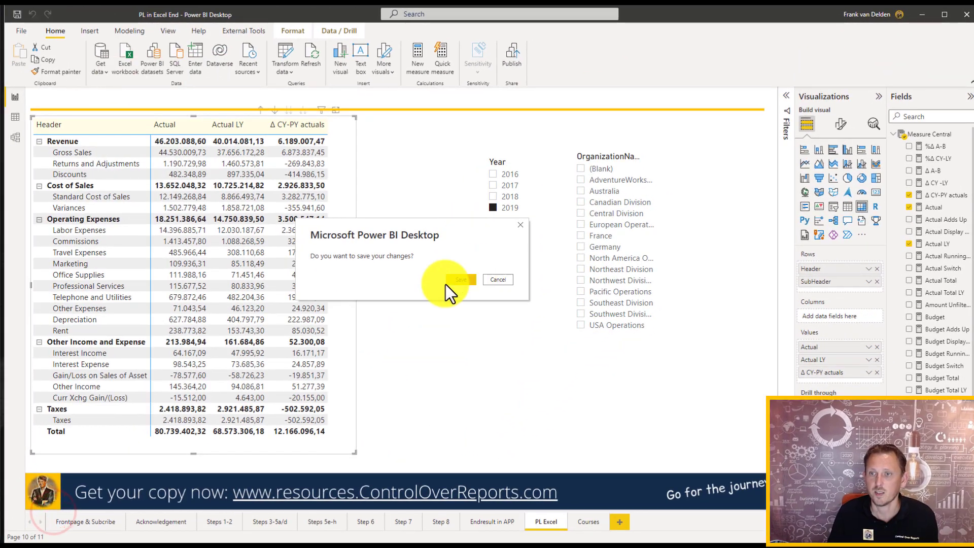
pyautogui.click(458, 280)
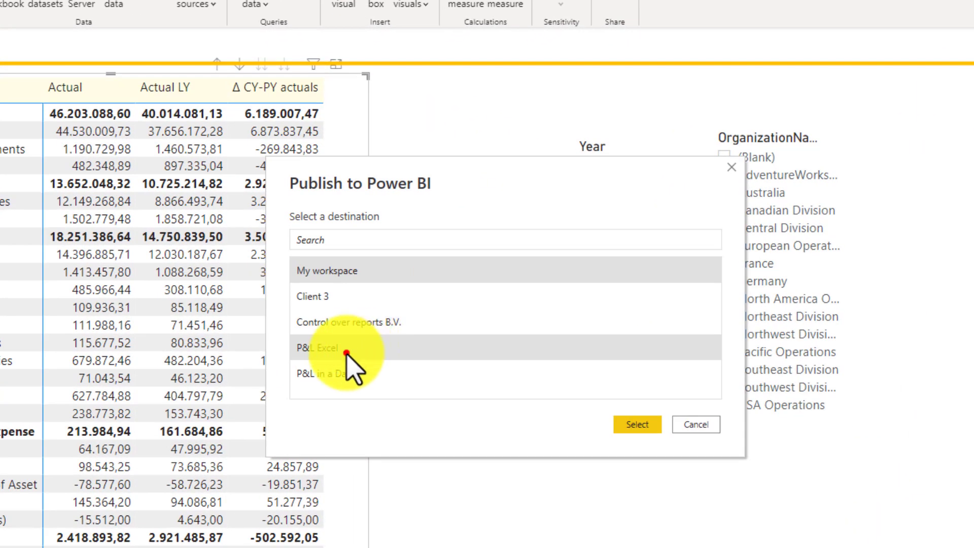
pyautogui.click(328, 323)
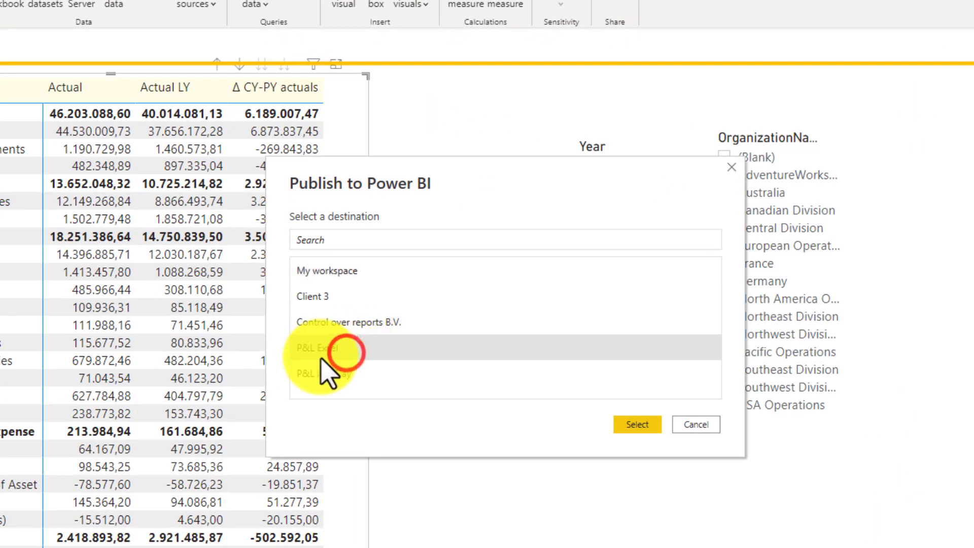
pyautogui.click(643, 426)
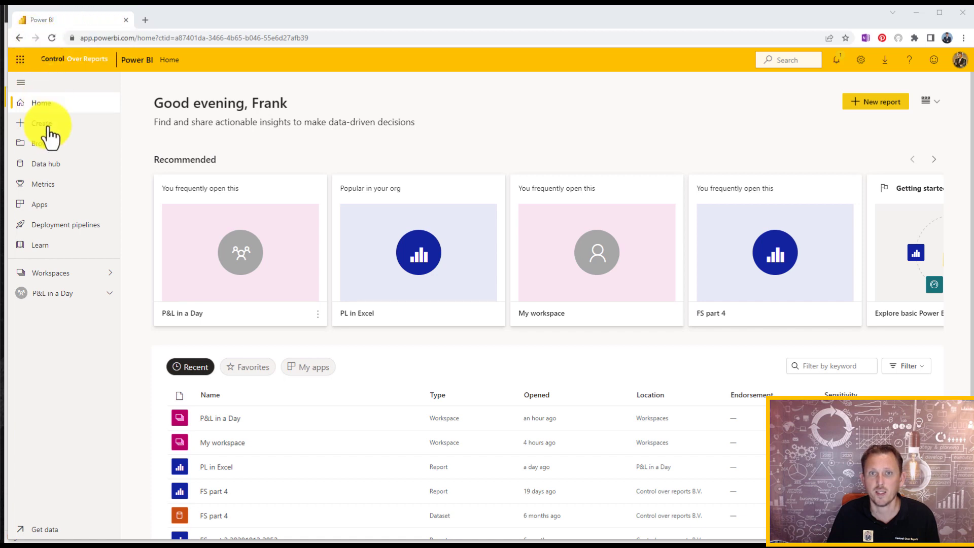
# Switch to the Power BI service, open the PL in Excel End report in the P&L Excel workspace and view pages Steps 1-2 and Steps 3-5a/d
pyautogui.click(63, 274)
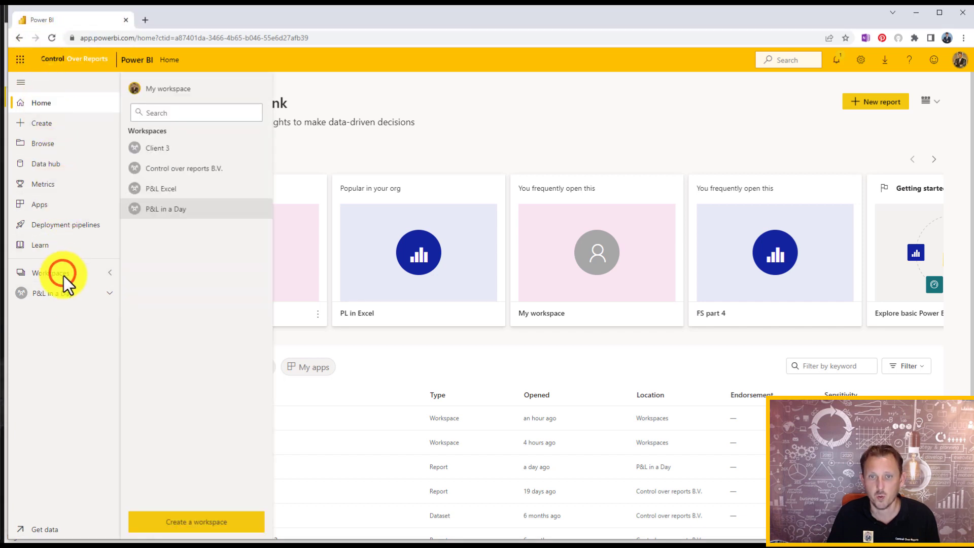
pyautogui.click(161, 192)
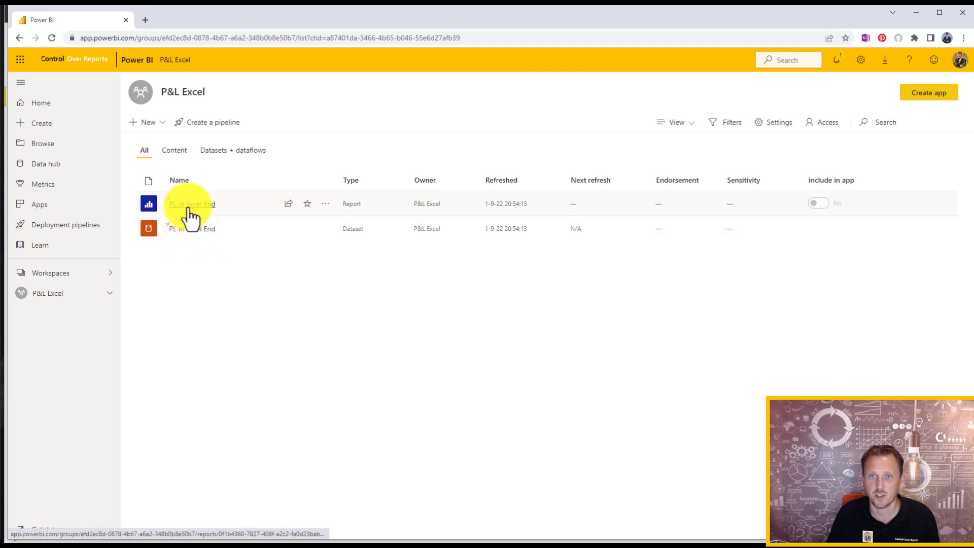
pyautogui.click(187, 204)
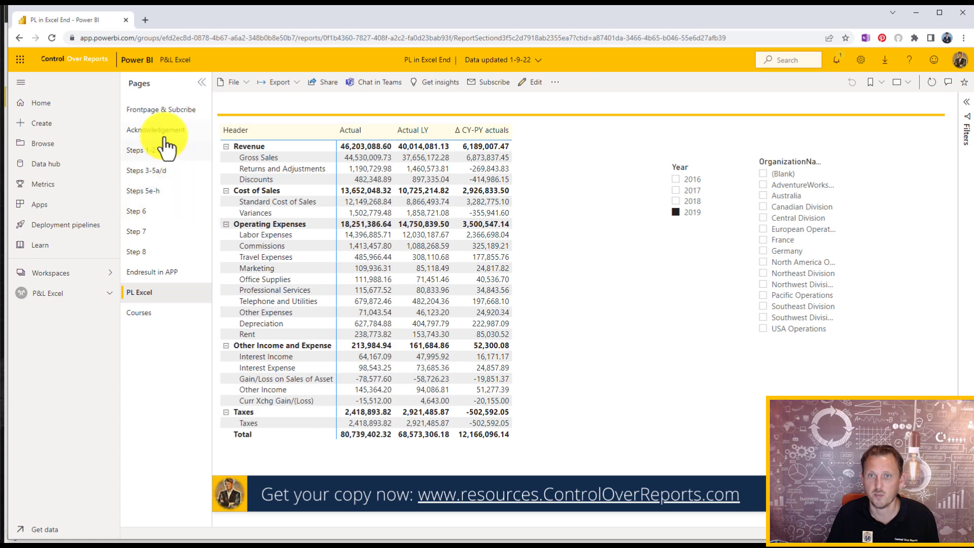
pyautogui.click(165, 150)
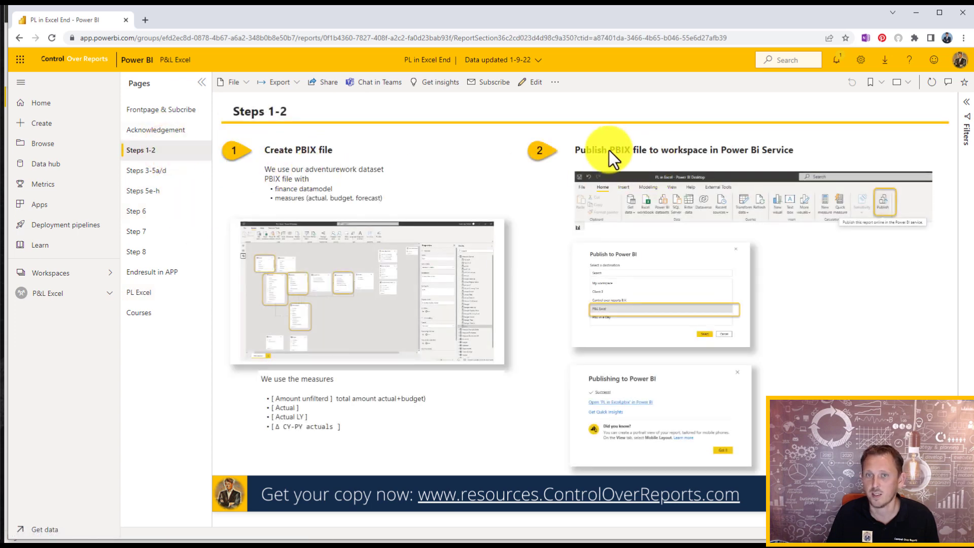
pyautogui.click(148, 171)
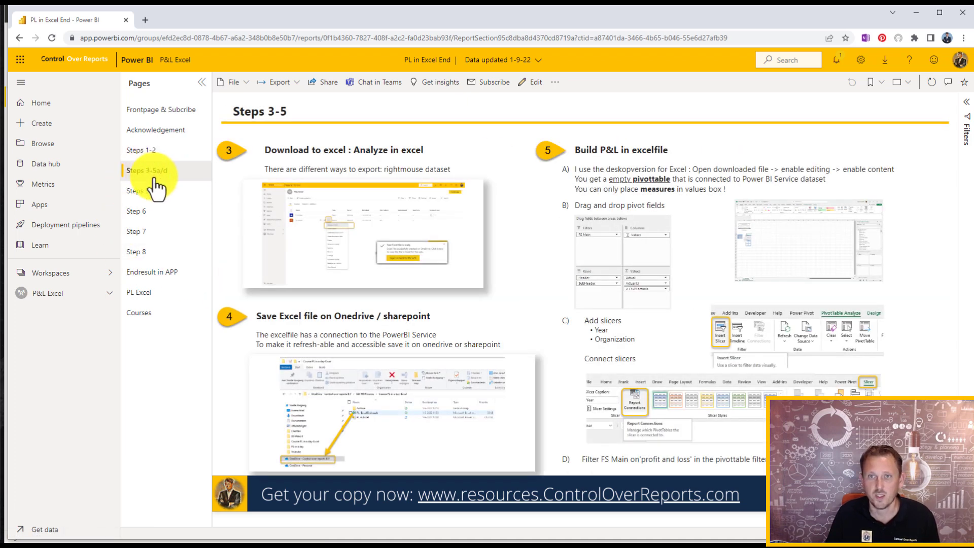
# Return to the P&L Excel workspace and run Analyze in Excel on the PL in Excel End dataset
pyautogui.click(71, 280)
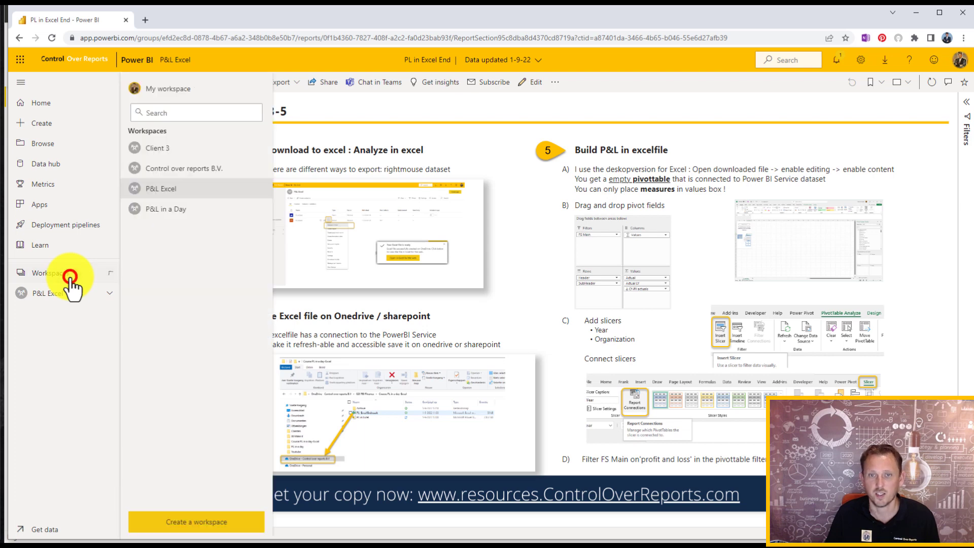
pyautogui.click(188, 191)
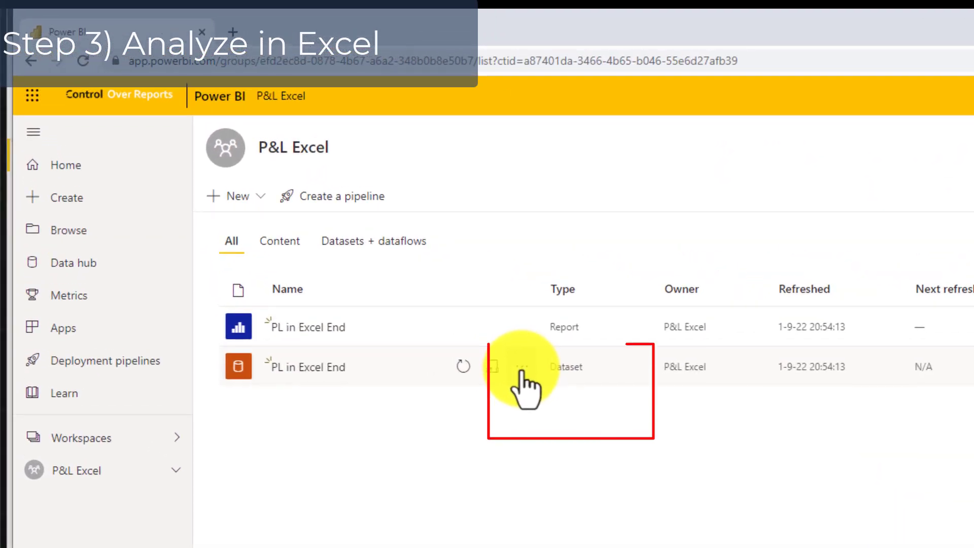
pyautogui.click(522, 367)
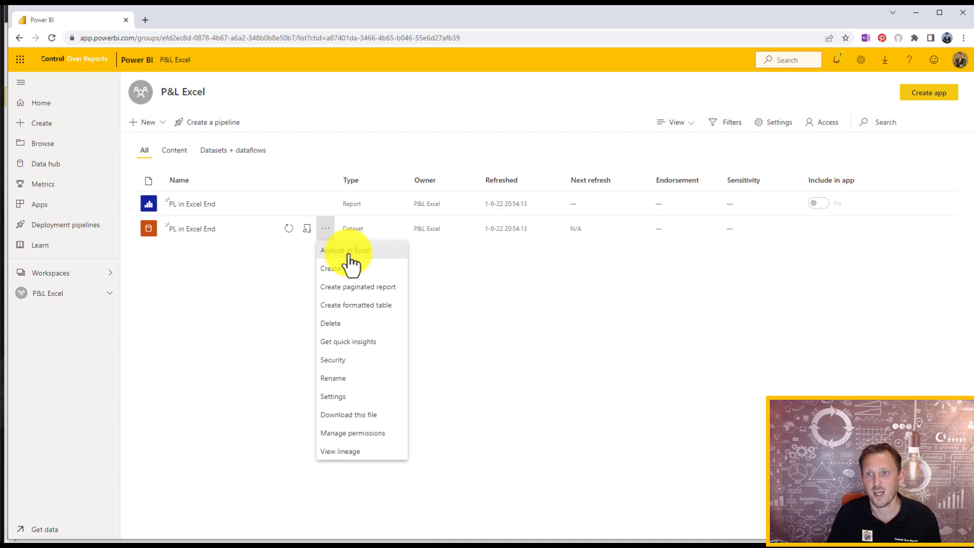
pyautogui.click(350, 255)
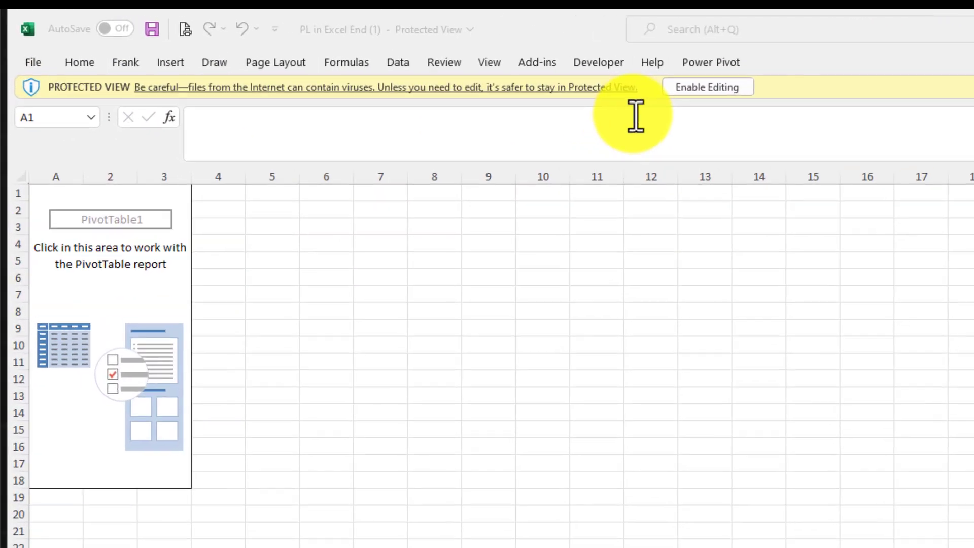
# In desktop Excel, enable editing and external data content for the downloaded PL in Excel End (1) workbook and maximize its window
pyautogui.click(418, 55)
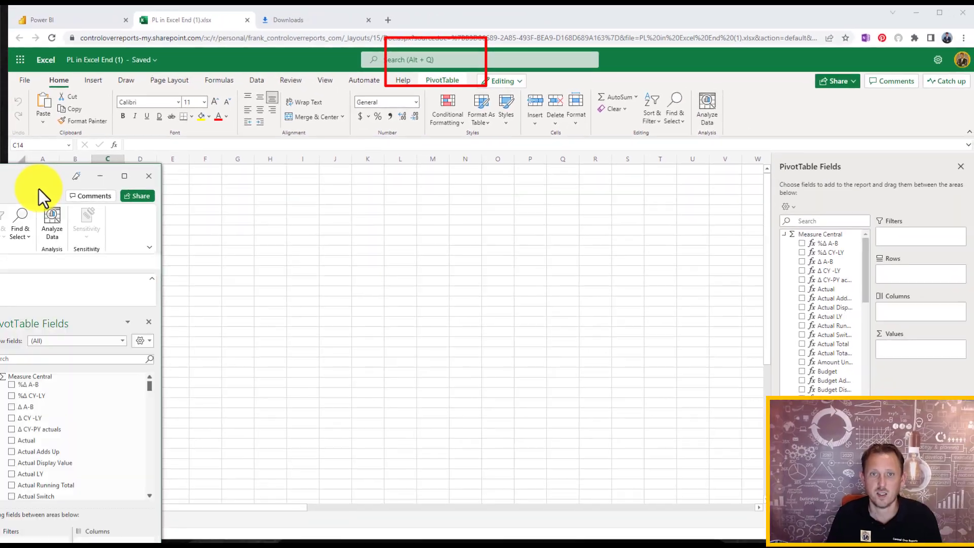
pyautogui.doubleClick(41, 172)
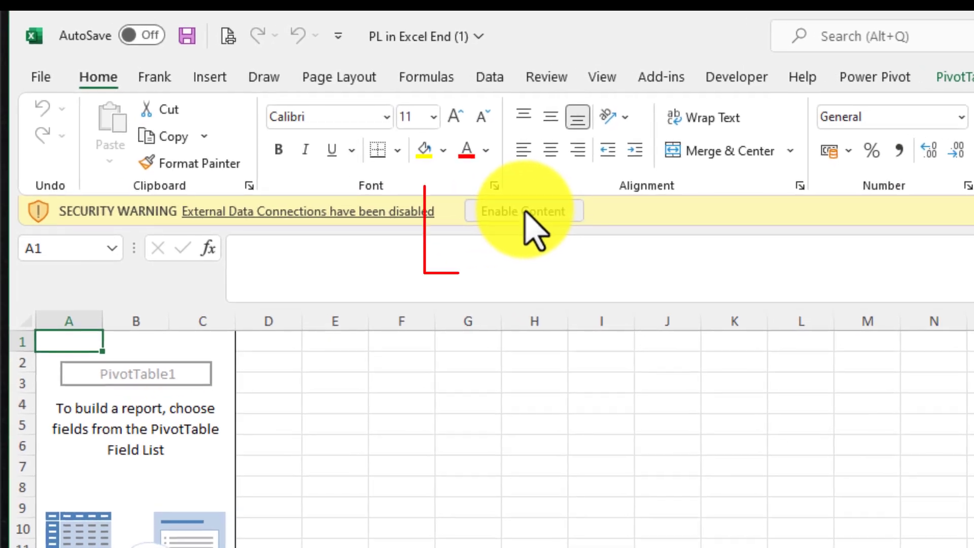
pyautogui.click(286, 115)
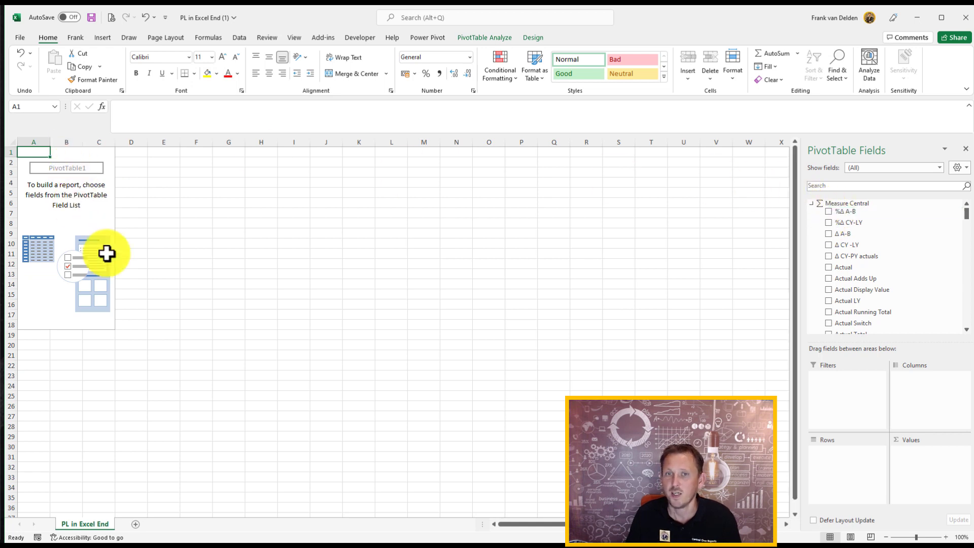
# Select the empty pivot table and look through the list of dataset tables available for its fields
pyautogui.click(69, 213)
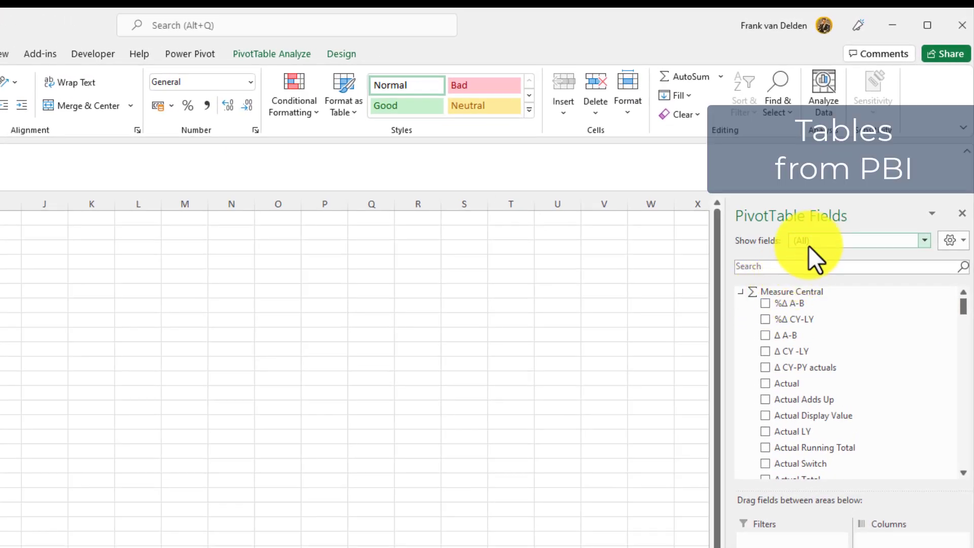
pyautogui.click(857, 173)
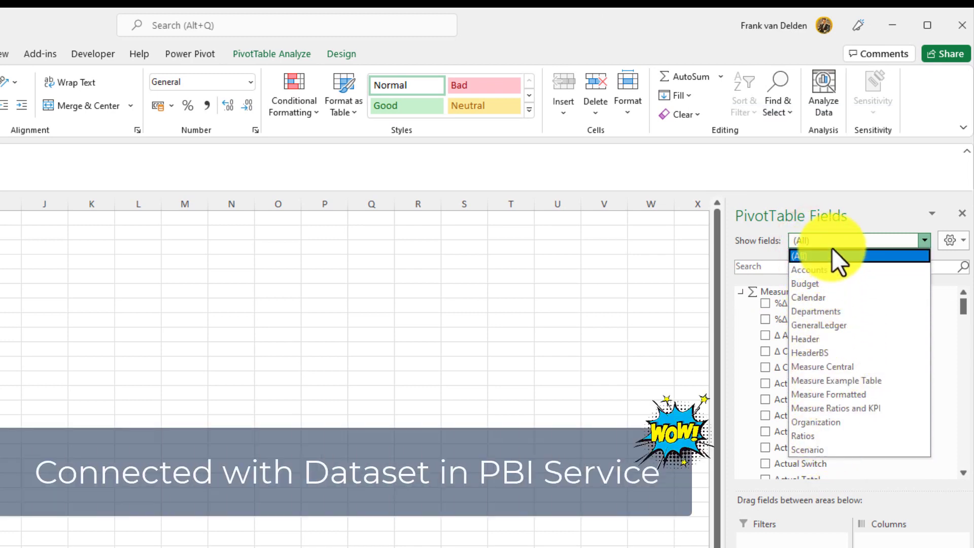
pyautogui.click(19, 256)
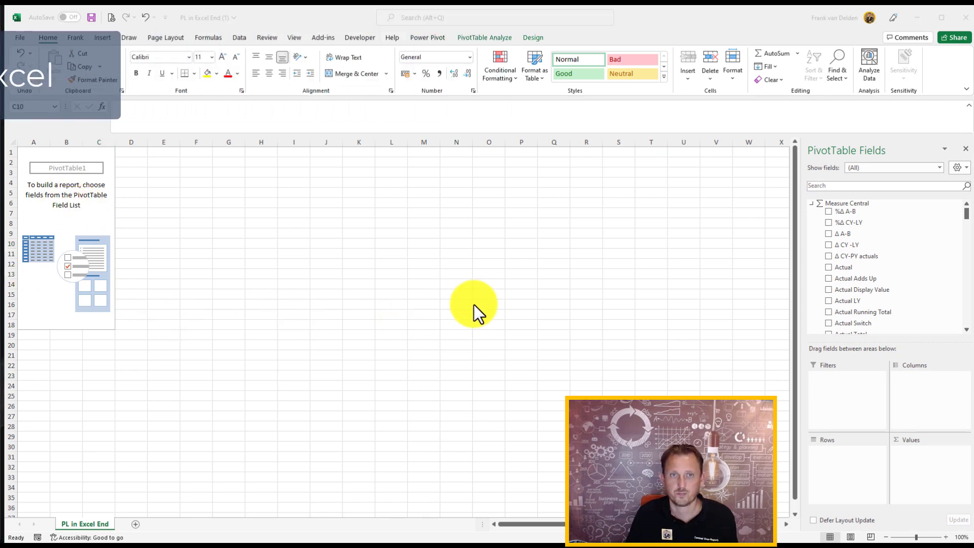
# Search the pivot table fields for "header" and add the Header field from the Header table to the rows
pyautogui.click(871, 186)
pyautogui.write('h')
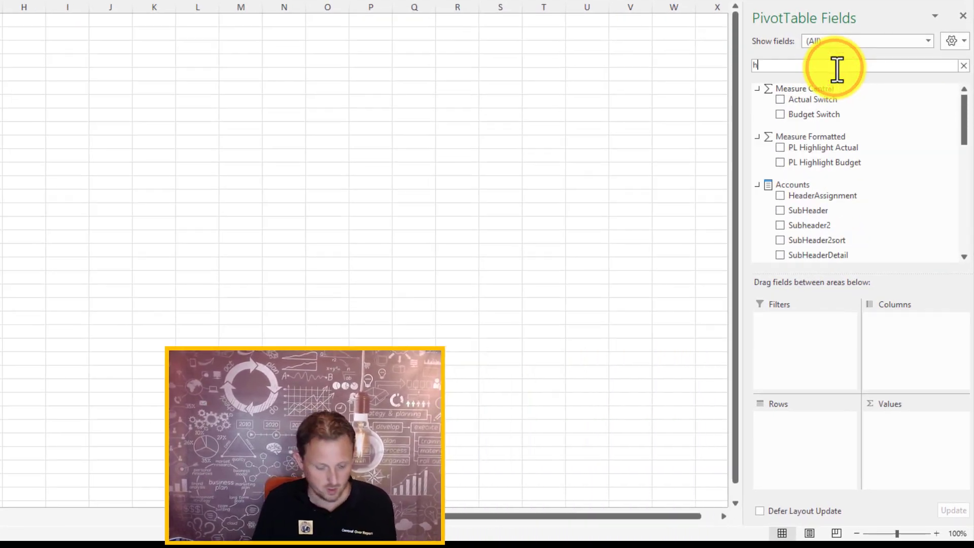
pyautogui.write('eadea')
pyautogui.press('BackSpace')
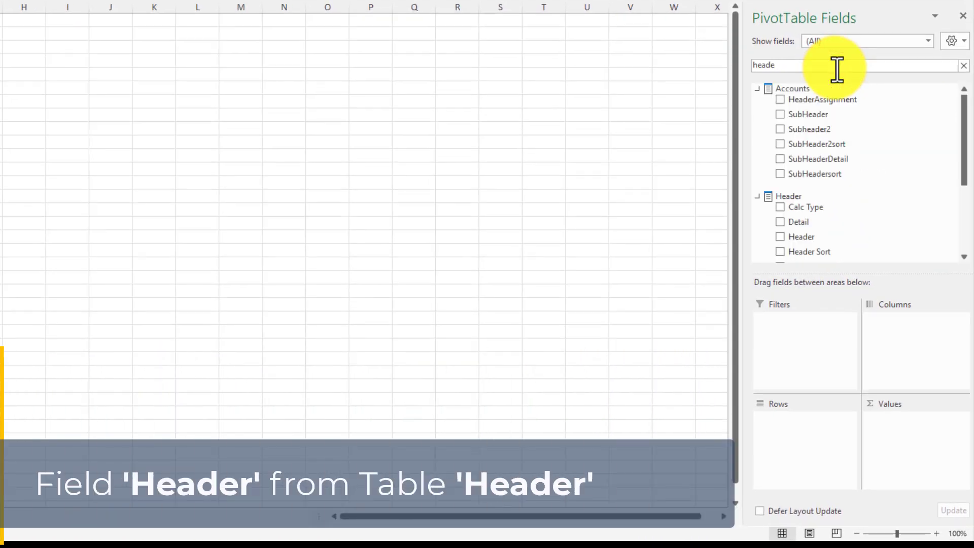
pyautogui.scroll(-1, 835, 213)
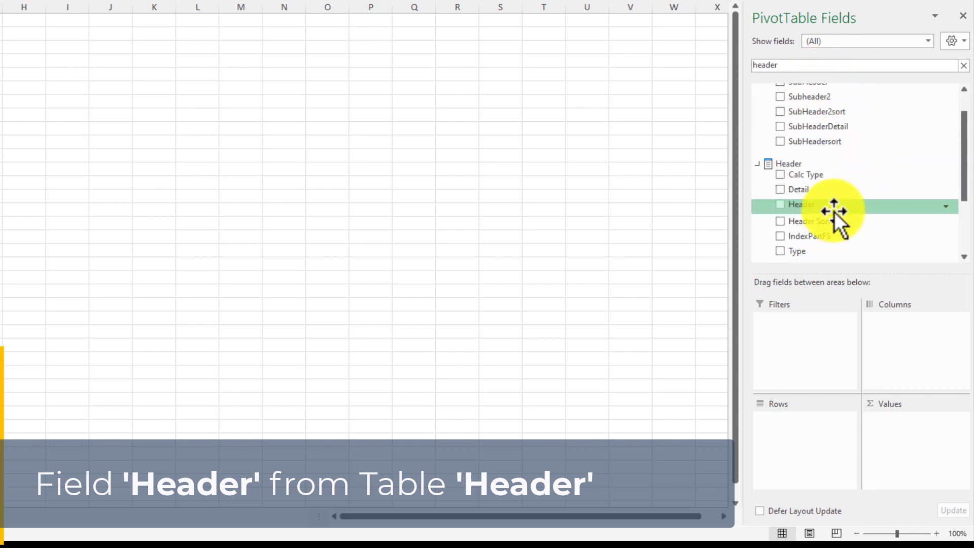
pyautogui.moveTo(822, 203); pyautogui.dragTo(831, 436)
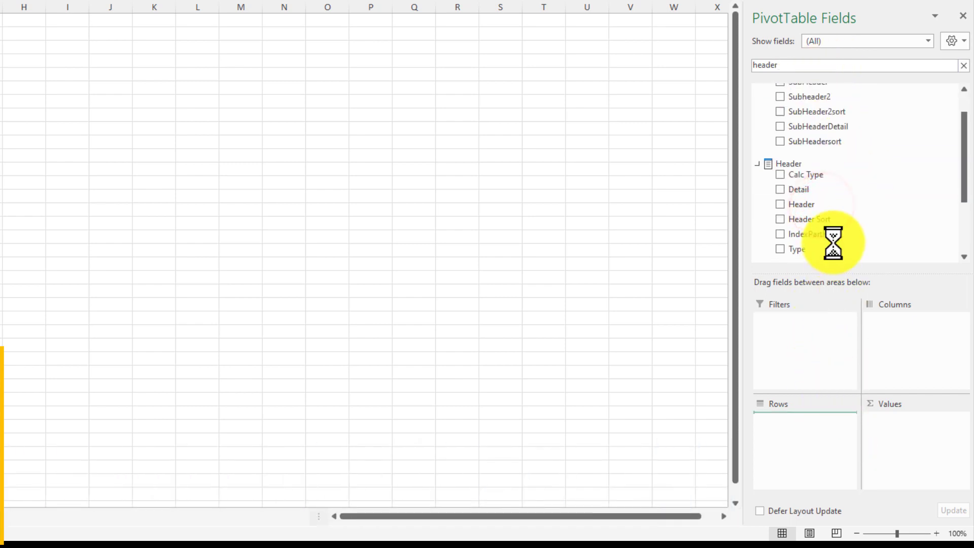
# Search the pivot table fields for "subheader" and add SubHeader from the Accounts table to the rows beneath Header
pyautogui.moveTo(817, 62); pyautogui.dragTo(749, 61)
pyautogui.write('subh')
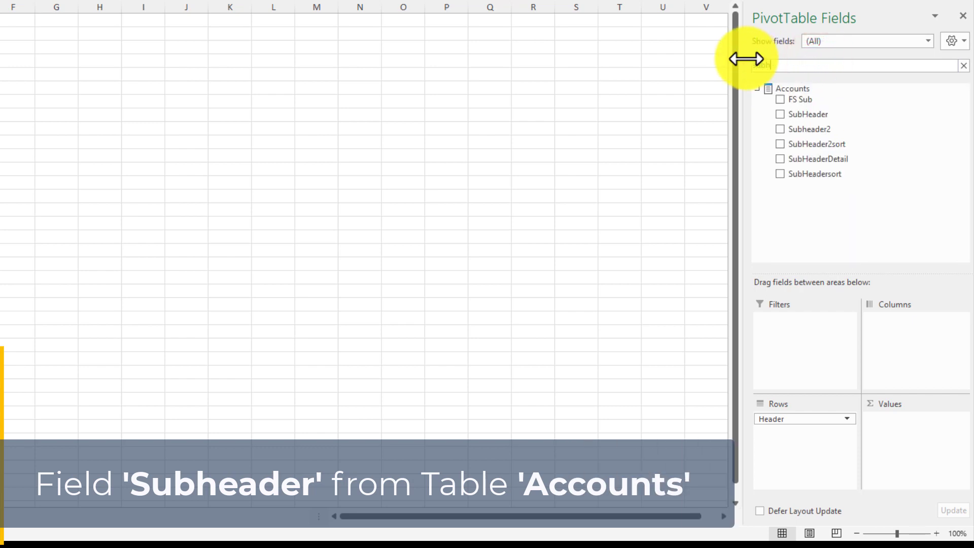
pyautogui.write('eader')
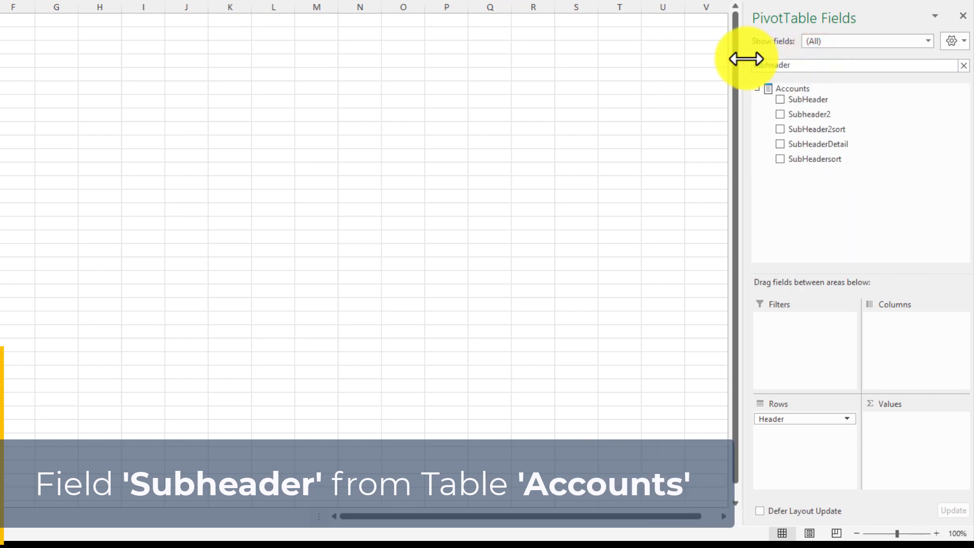
pyautogui.moveTo(810, 101); pyautogui.dragTo(812, 430)
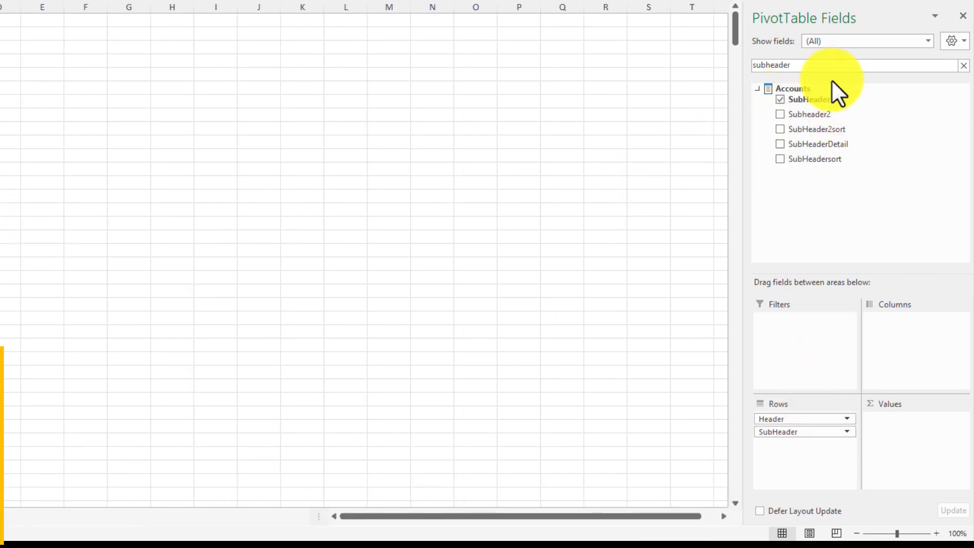
# Search the pivot table fields for "Fs" and add FS Main from the Accounts table as a report filter
pyautogui.doubleClick(831, 66)
pyautogui.write('F')
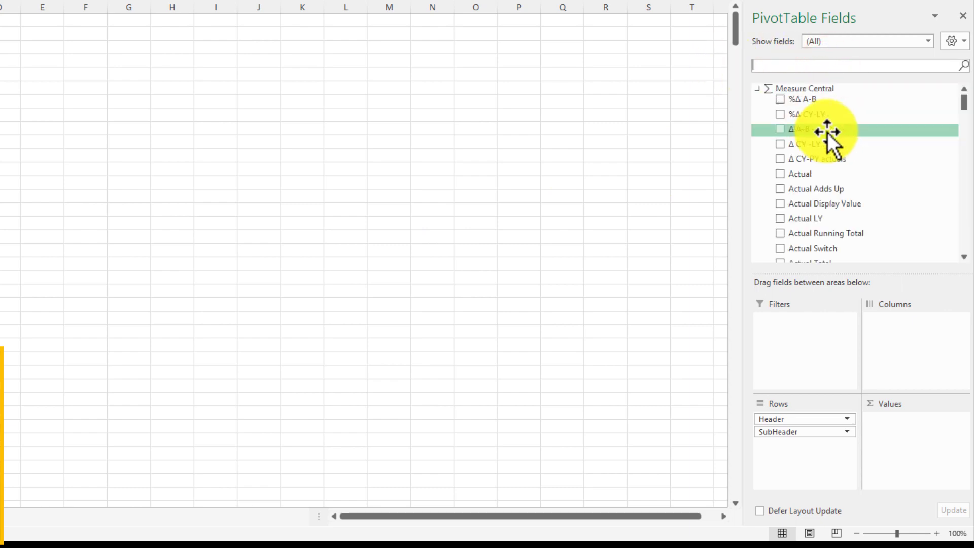
pyautogui.write('s')
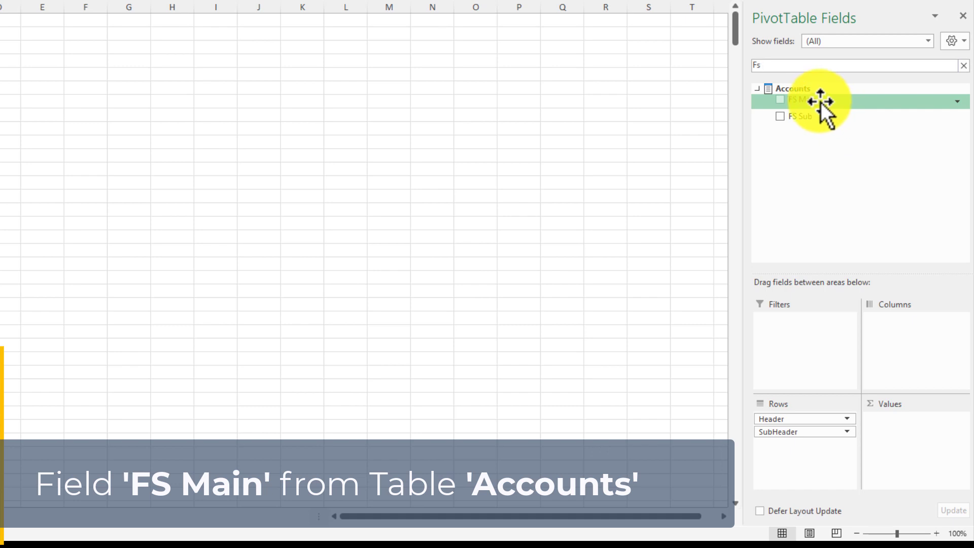
pyautogui.moveTo(819, 100); pyautogui.dragTo(814, 338)
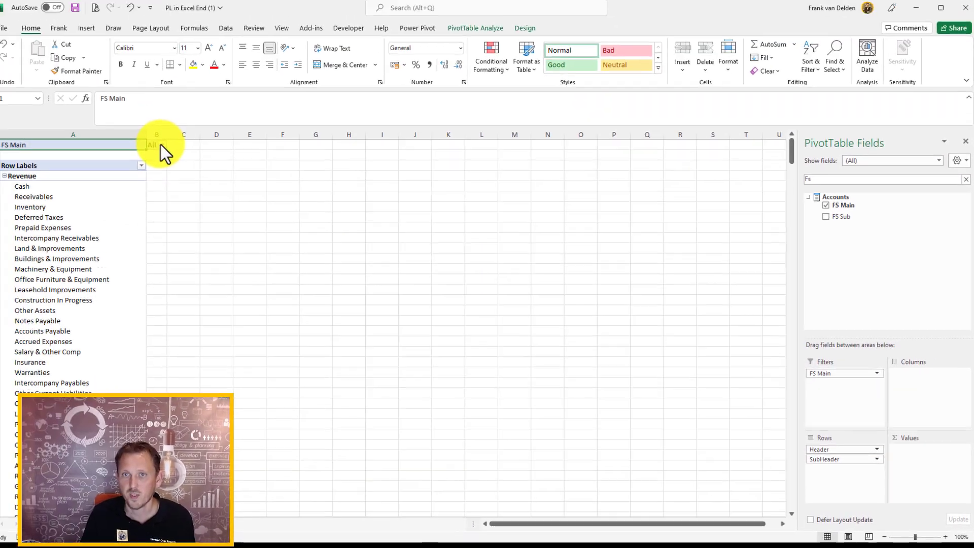
# Filter the pivot table's FS Main field to ProfitAndLose
pyautogui.click(176, 152)
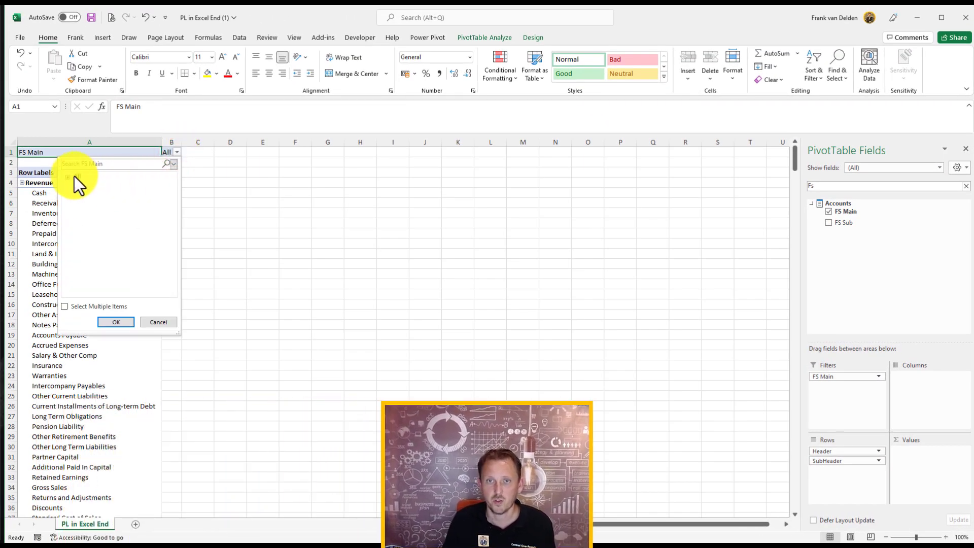
pyautogui.click(90, 194)
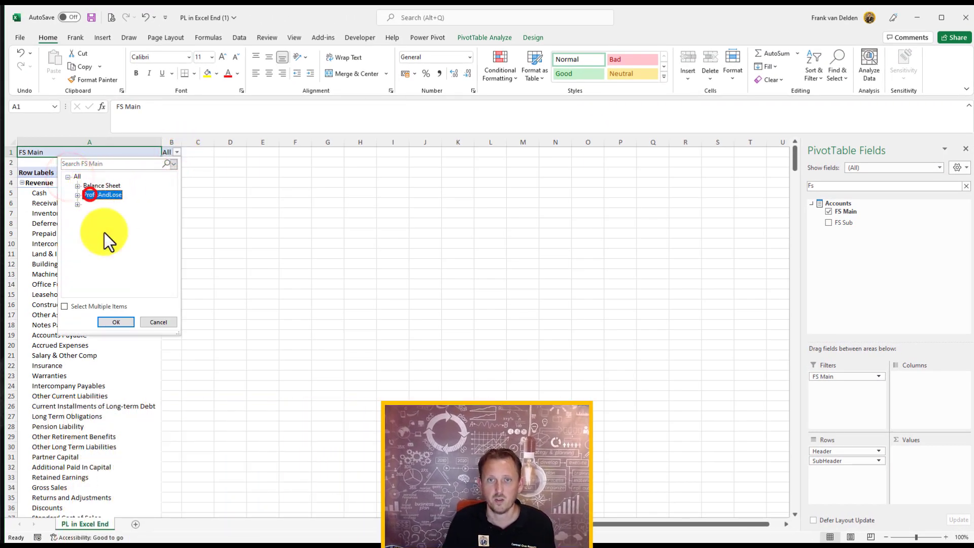
pyautogui.click(116, 322)
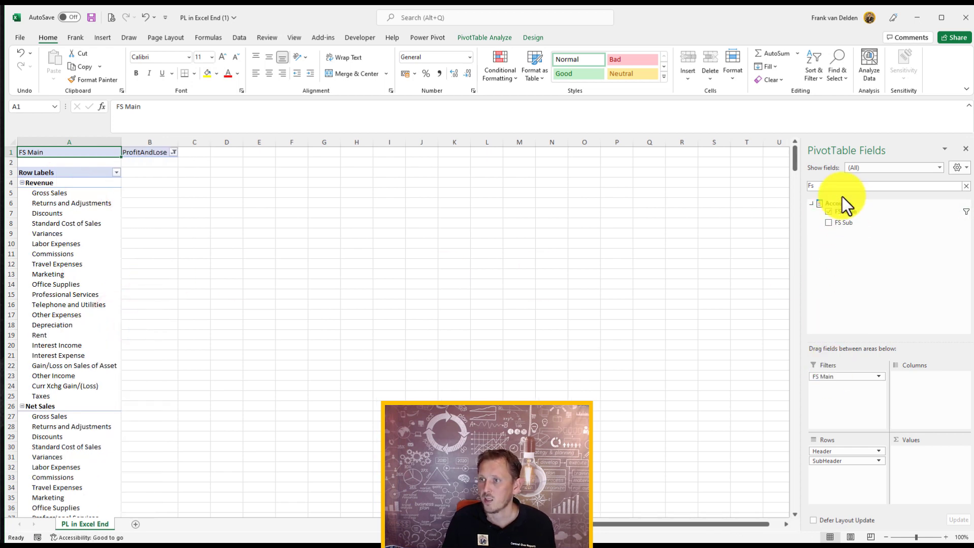
# Search the fields for "actual" and add the Actual, Actual LY and Δ CY-PY actuals measures to the pivot table's values
pyautogui.press('BackSpace')
pyautogui.press('BackSpace')
pyautogui.write('actua')
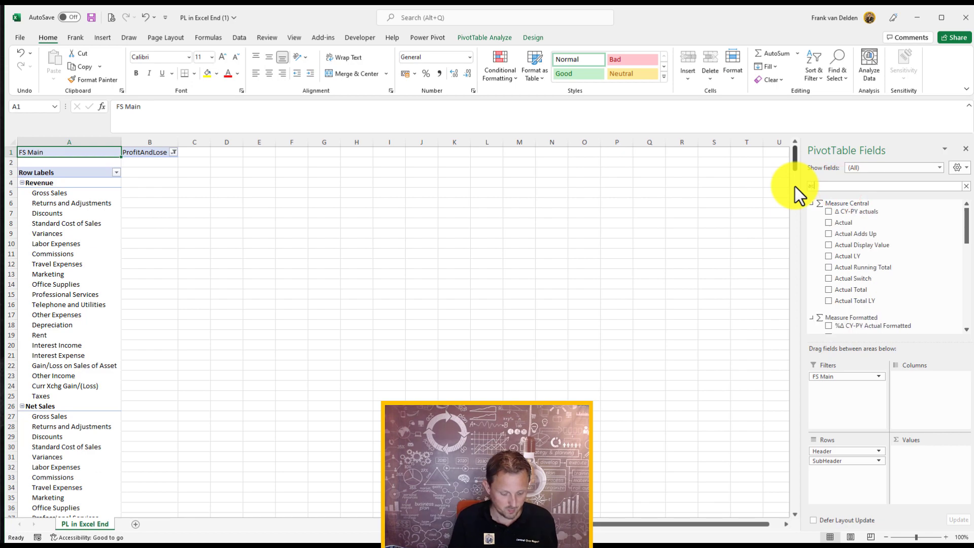
pyautogui.write('l')
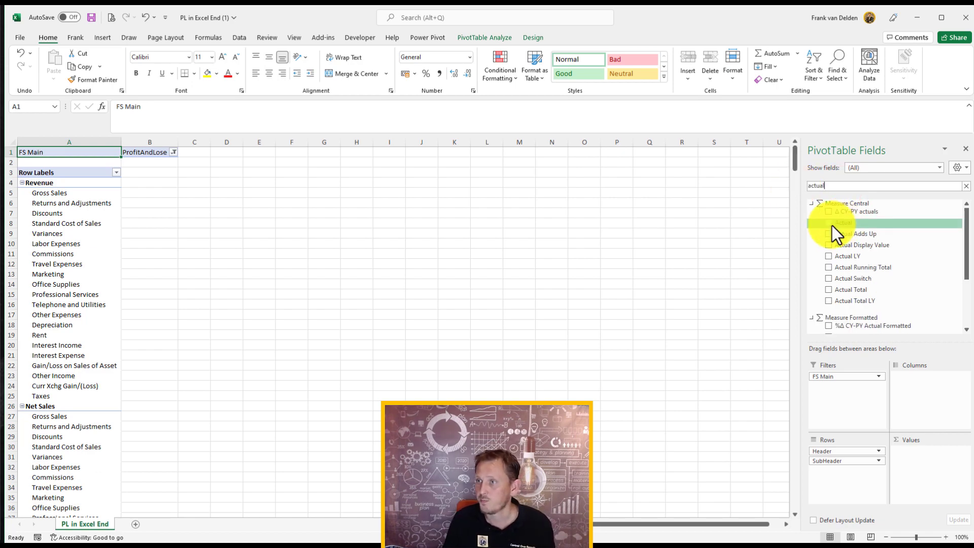
pyautogui.moveTo(832, 226); pyautogui.dragTo(922, 459)
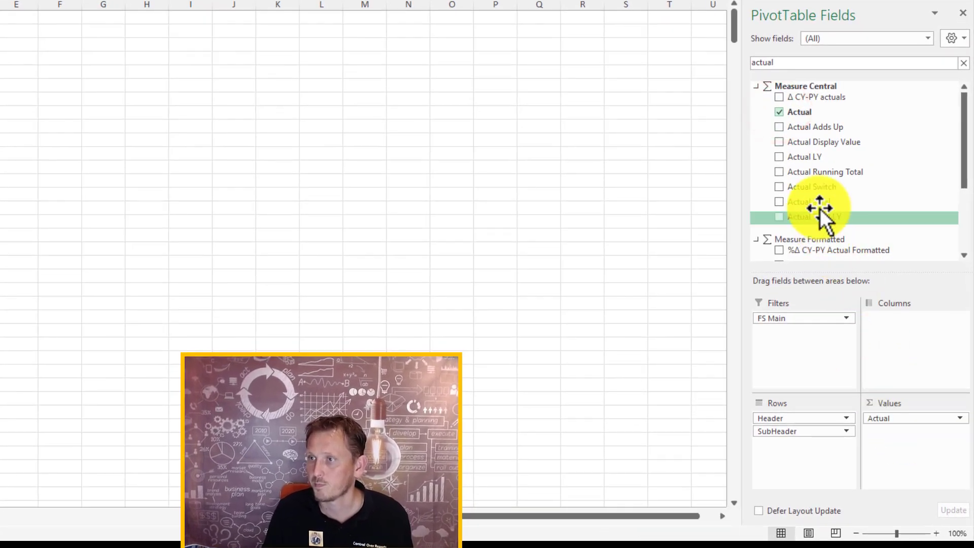
pyautogui.moveTo(805, 157); pyautogui.dragTo(910, 437)
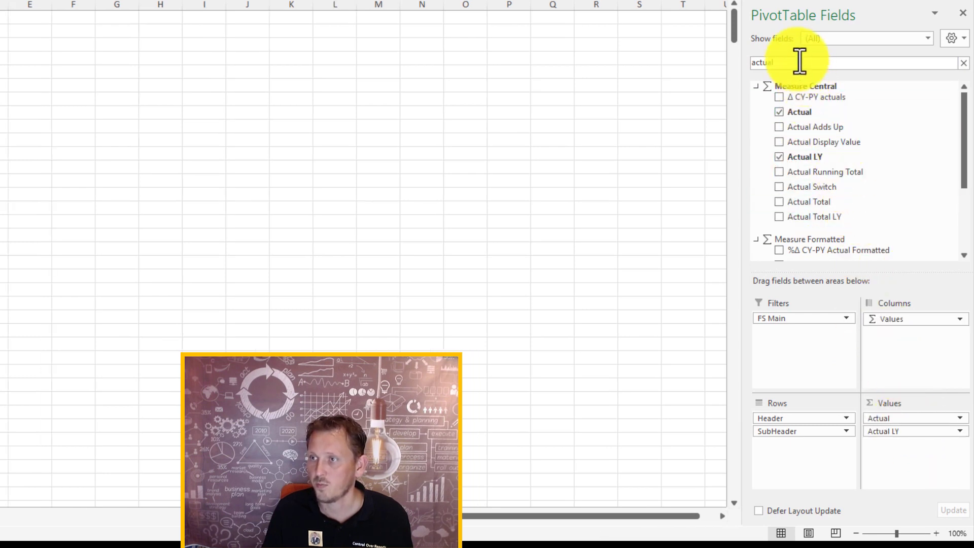
pyautogui.moveTo(824, 99); pyautogui.dragTo(902, 456)
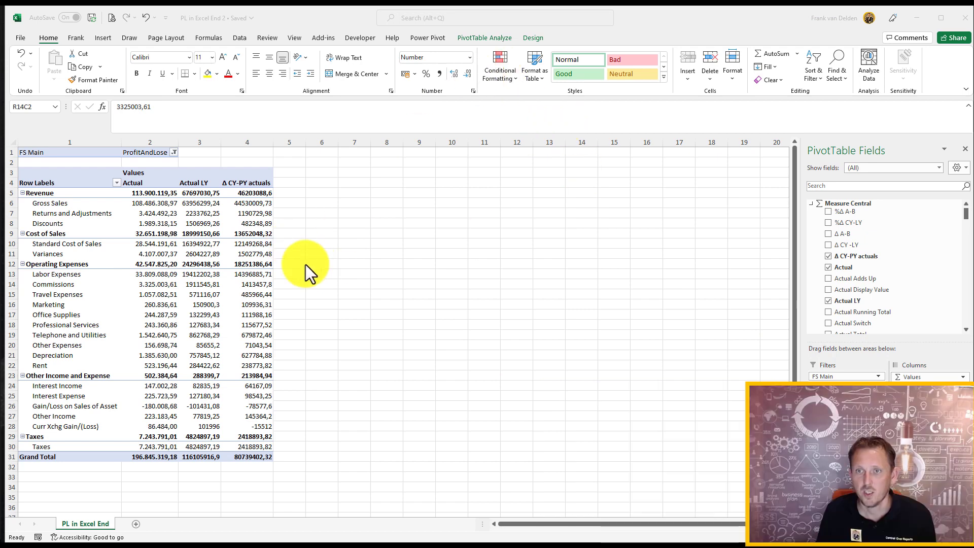
# Insert a slicer for the Year field on the pivot table and filter it to 2019
pyautogui.click(308, 262)
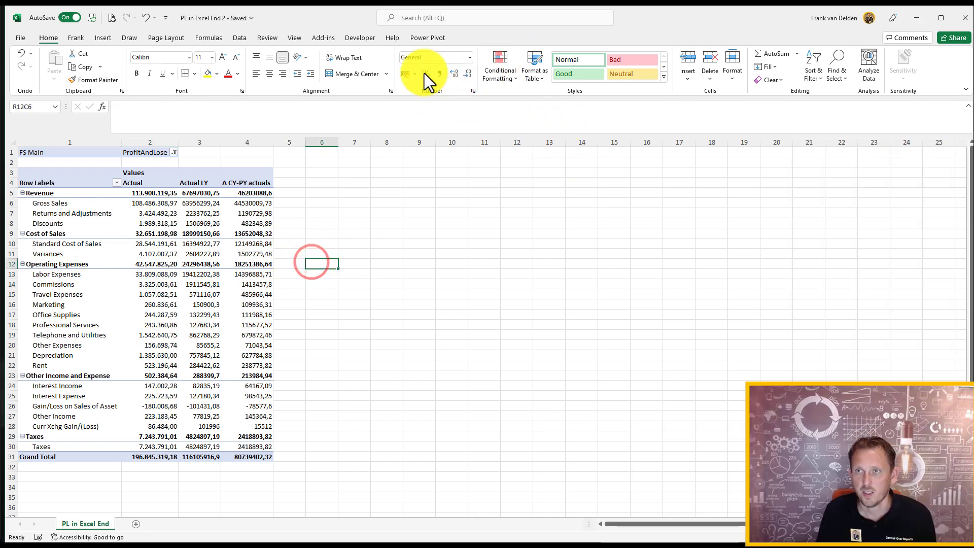
pyautogui.click(203, 256)
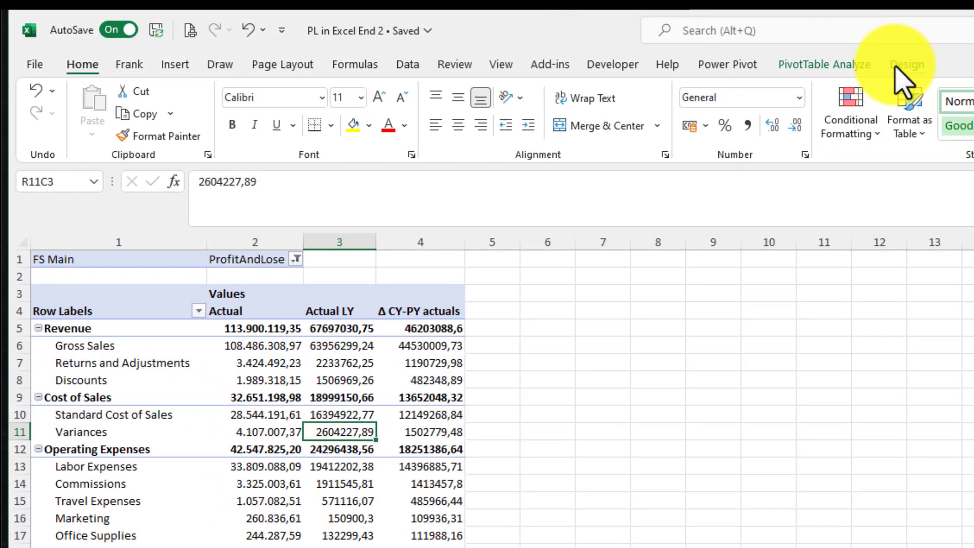
pyautogui.click(832, 66)
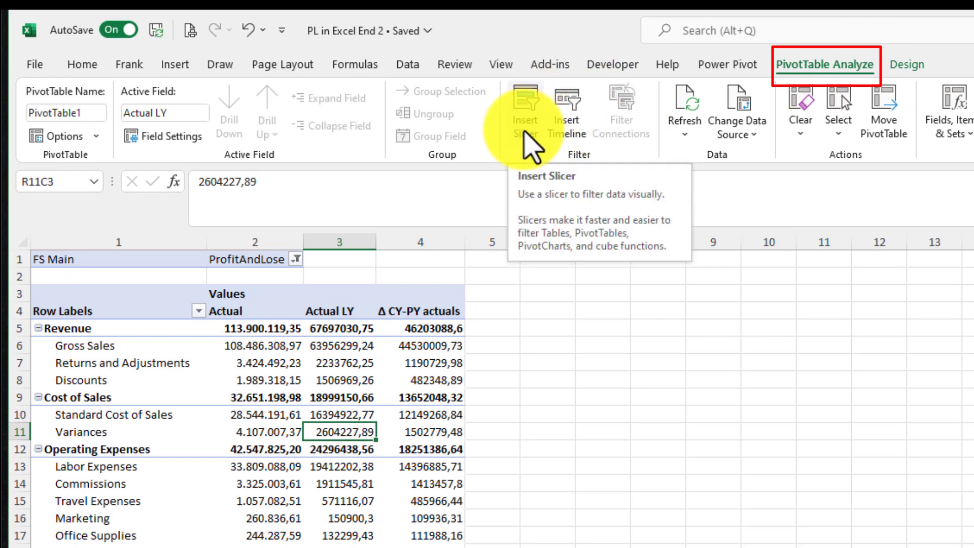
pyautogui.click(526, 119)
pyautogui.moveTo(597, 332); pyautogui.dragTo(597, 401)
pyautogui.scroll(-2, 602, 427)
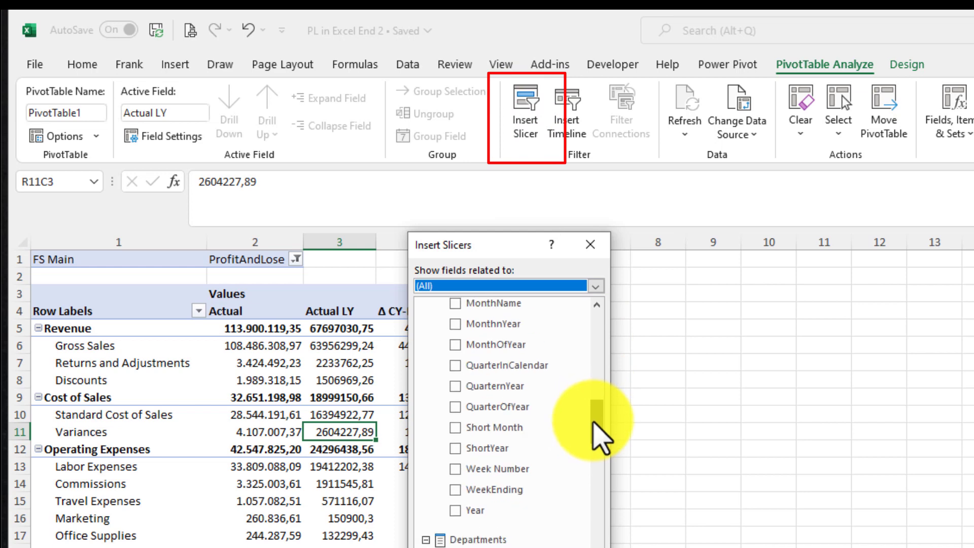
pyautogui.click(457, 510)
pyautogui.click(530, 547)
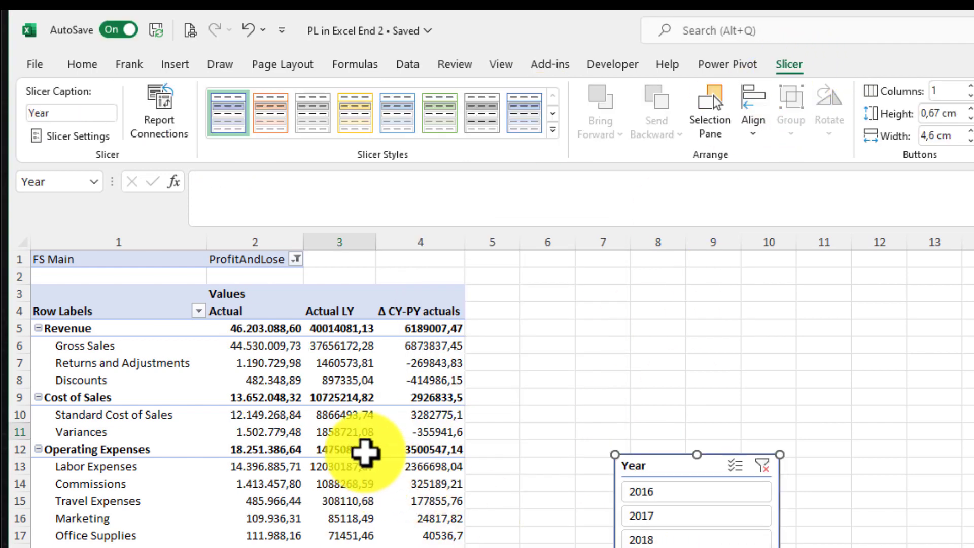
# Insert a slicer for OrganizationName from the Organization table on the pivot table
pyautogui.click(350, 434)
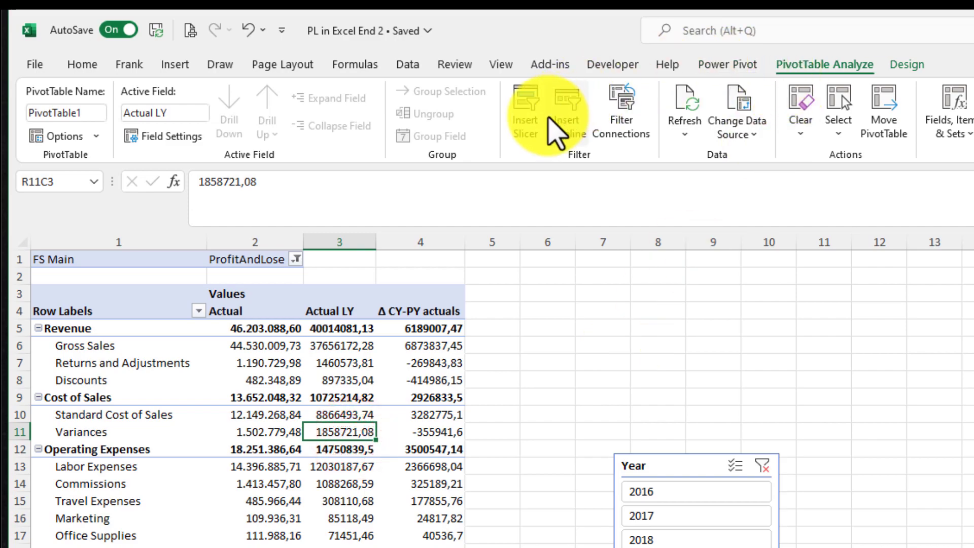
pyautogui.click(528, 115)
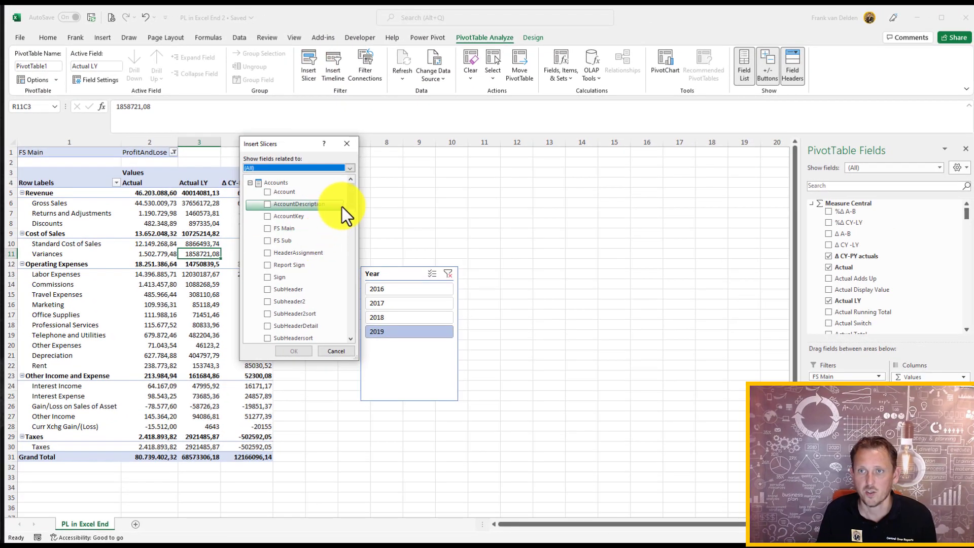
pyautogui.moveTo(363, 207); pyautogui.dragTo(347, 324)
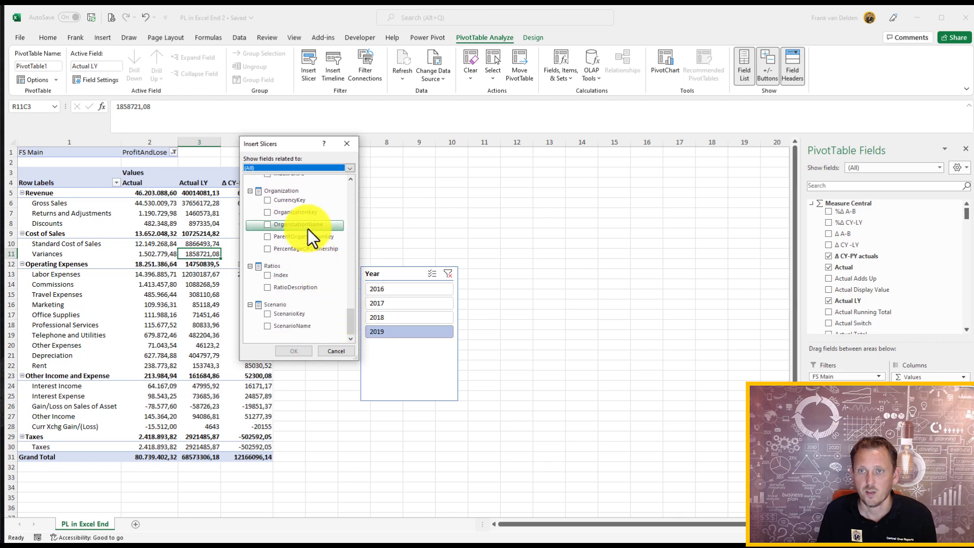
pyautogui.click(268, 224)
pyautogui.click(294, 351)
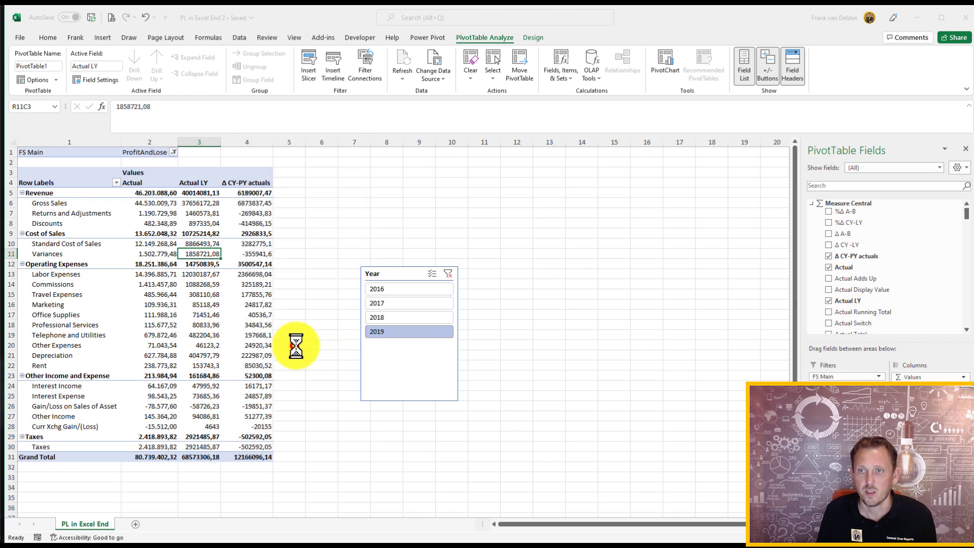
# Arrange the slicers beside the pivot table with OrganizationName above and Year directly beneath it, keeping 2019 selected
pyautogui.moveTo(395, 275); pyautogui.dragTo(393, 169)
pyautogui.moveTo(396, 378); pyautogui.dragTo(396, 427)
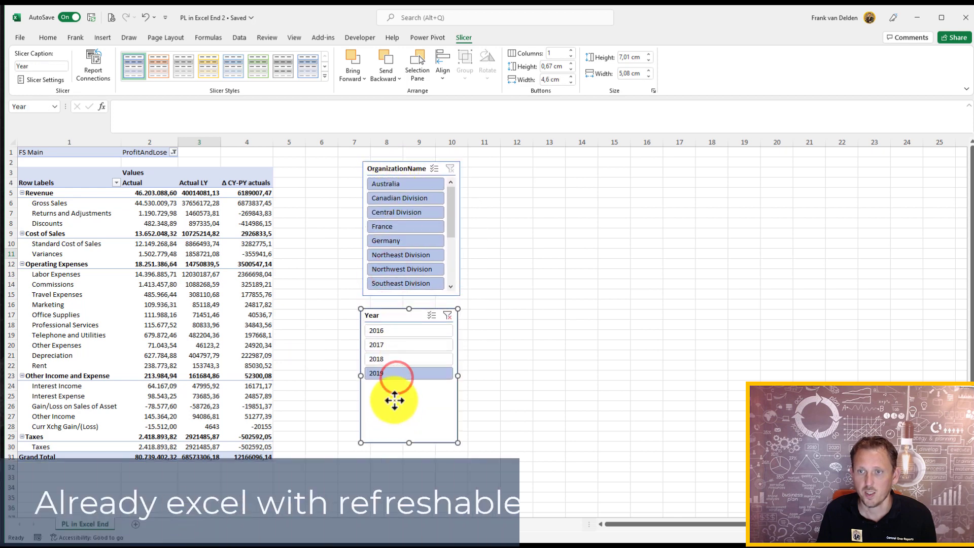
pyautogui.click(390, 359)
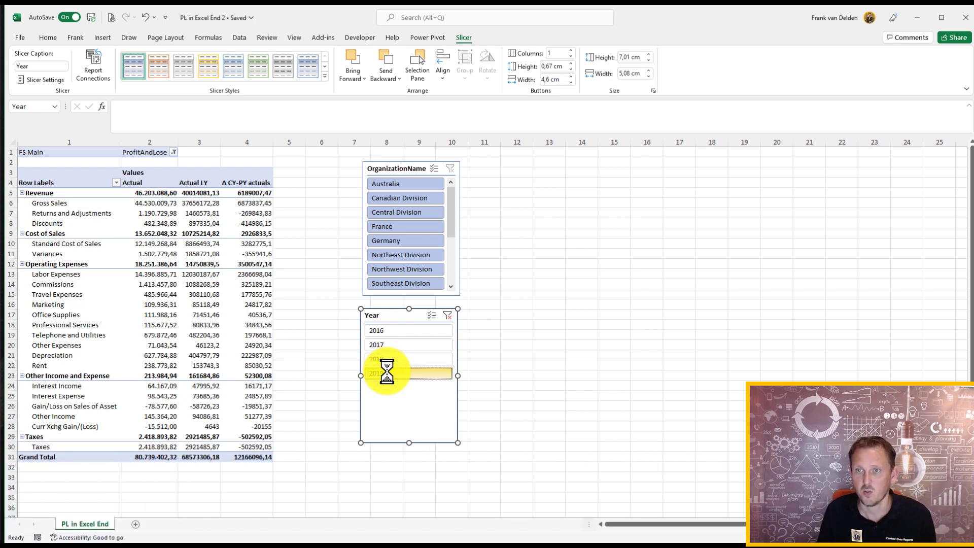
pyautogui.click(484, 345)
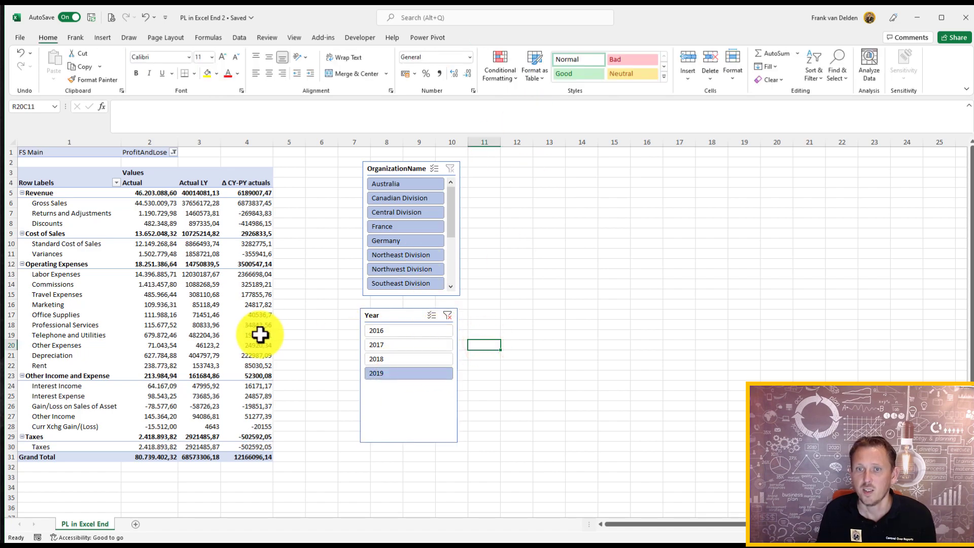
# Insert a blank line after each item in the pivot table layout
pyautogui.click(243, 327)
pyautogui.click(204, 328)
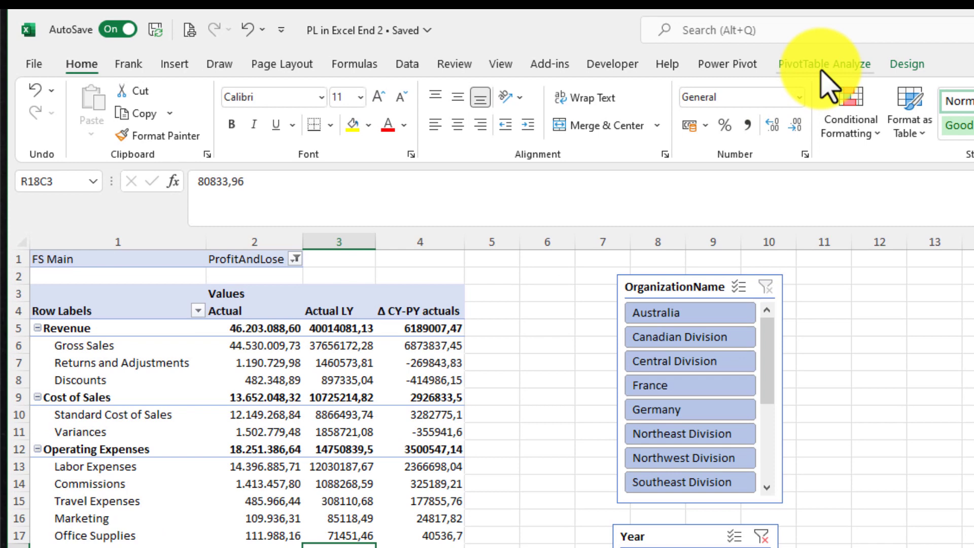
pyautogui.click(823, 65)
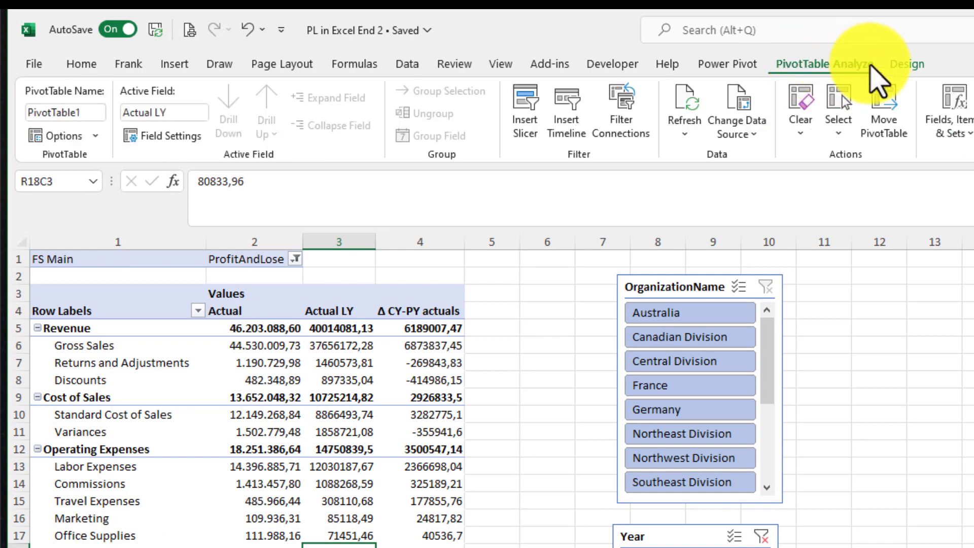
pyautogui.click(904, 65)
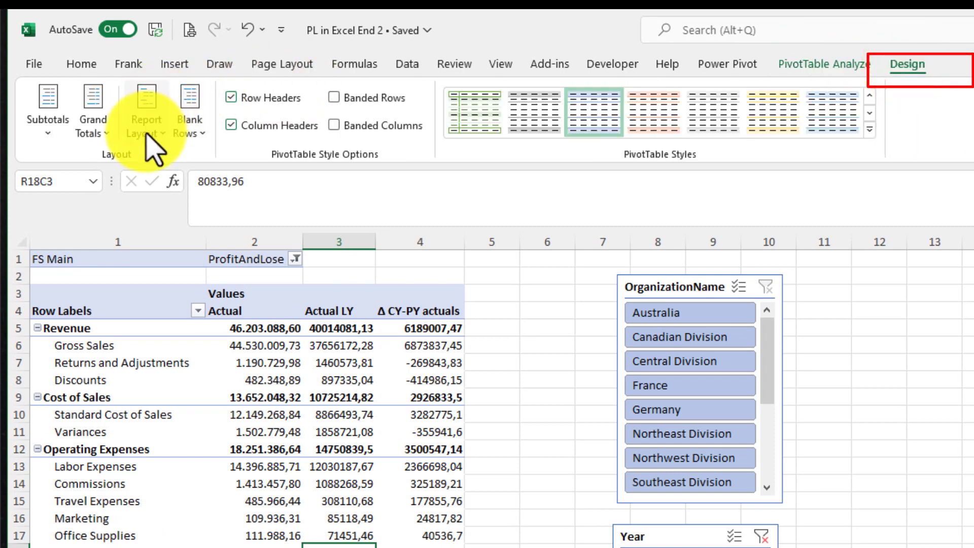
pyautogui.click(191, 130)
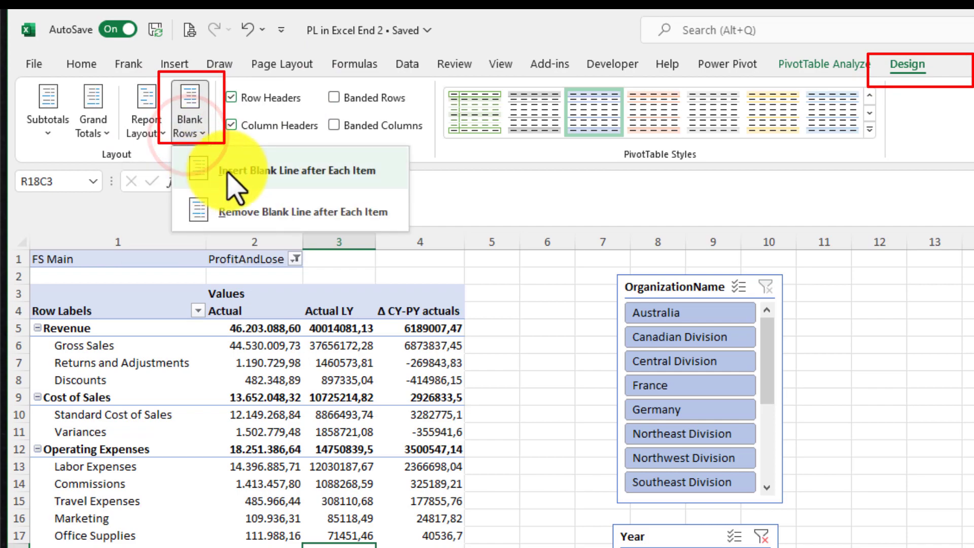
pyautogui.click(266, 172)
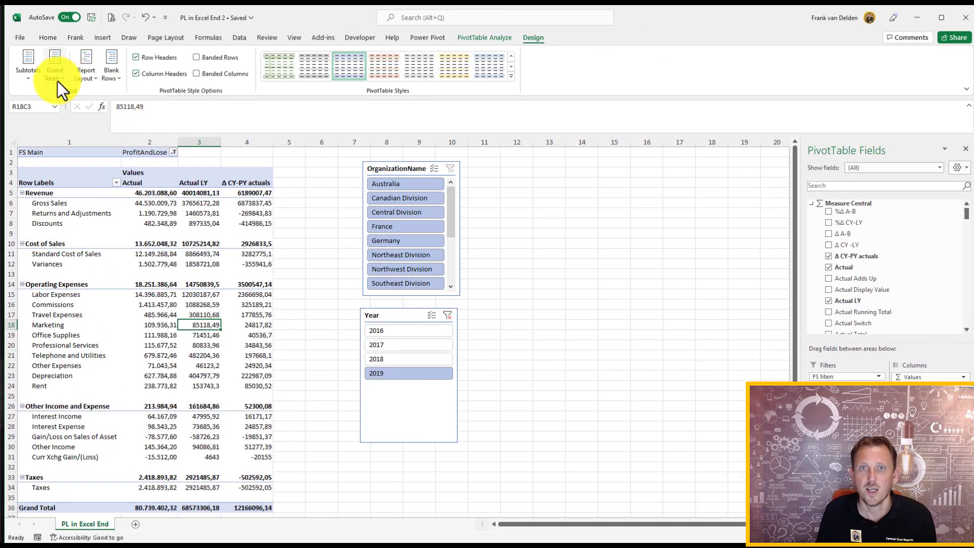
# Show all pivot table subtotals at the bottom of each group
pyautogui.click(57, 82)
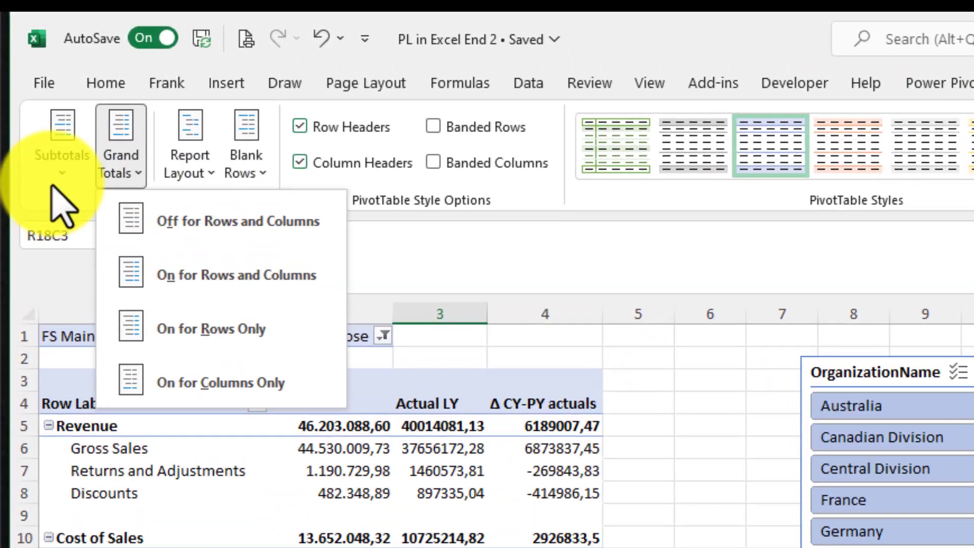
pyautogui.click(55, 178)
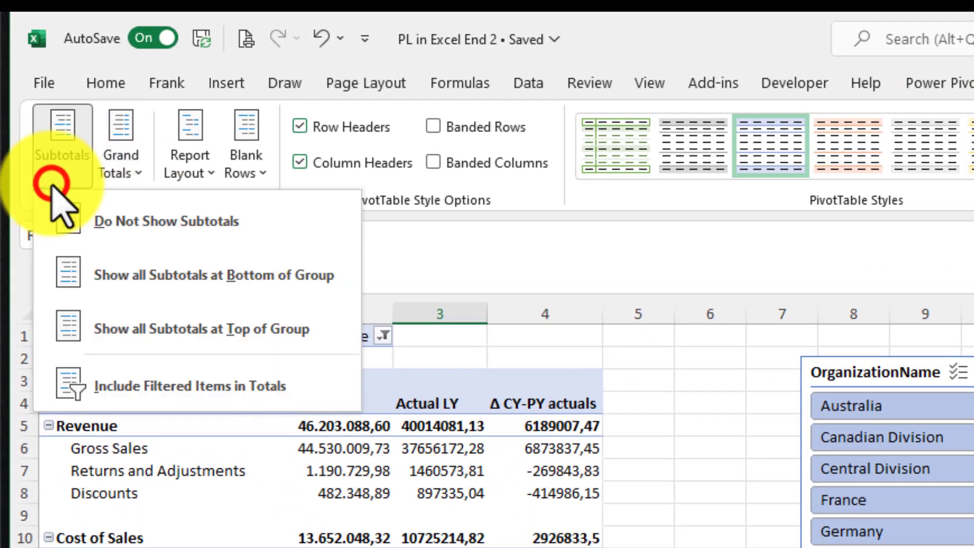
pyautogui.click(172, 277)
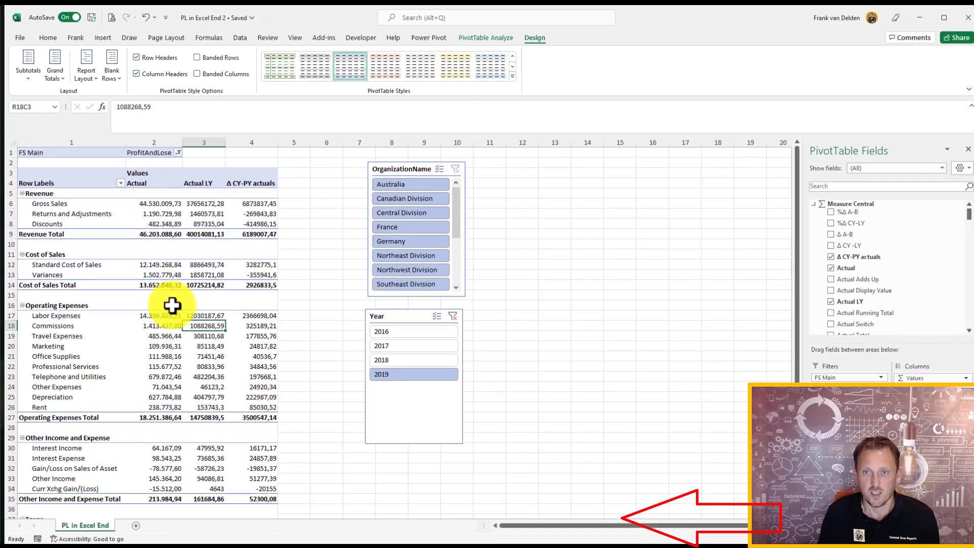
pyautogui.click(169, 321)
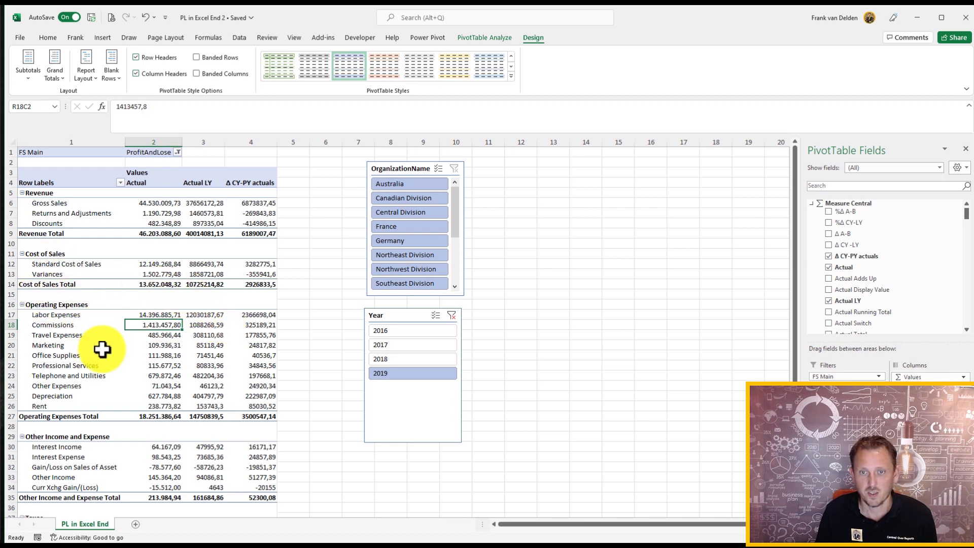
# Convert the profit-and-loss pivot table to cube formulas using OLAP Tools, without converting the report filters
pyautogui.scroll(-1, 96, 430)
pyautogui.scroll(1, 134, 352)
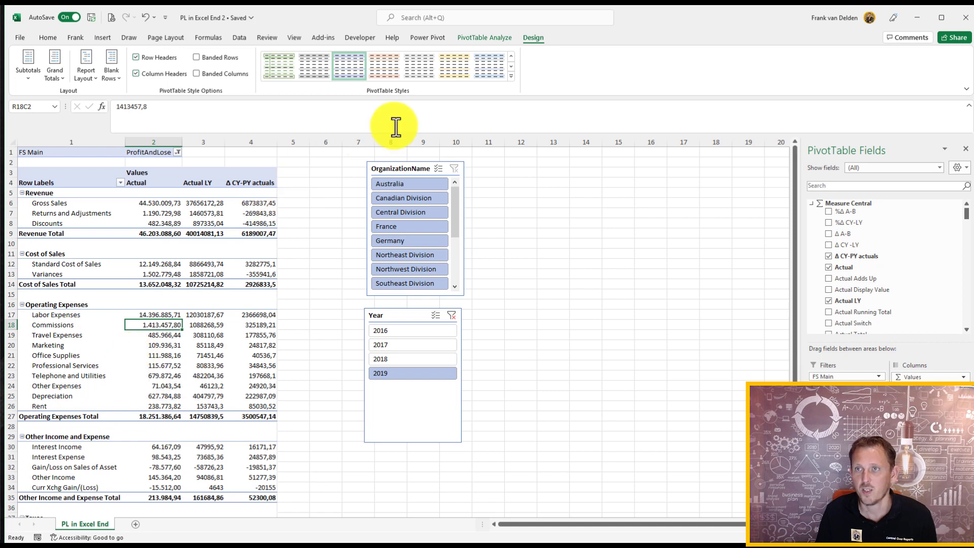
pyautogui.click(482, 38)
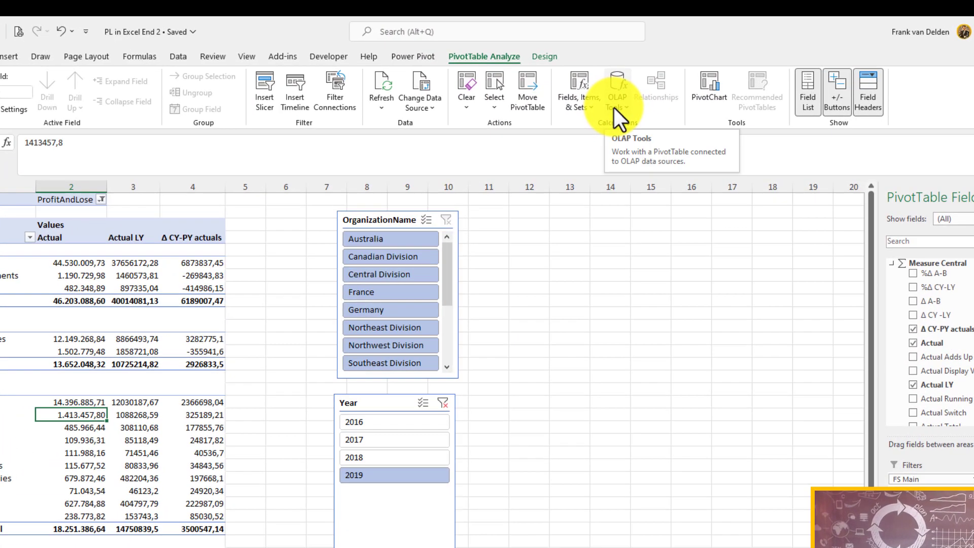
pyautogui.click(614, 108)
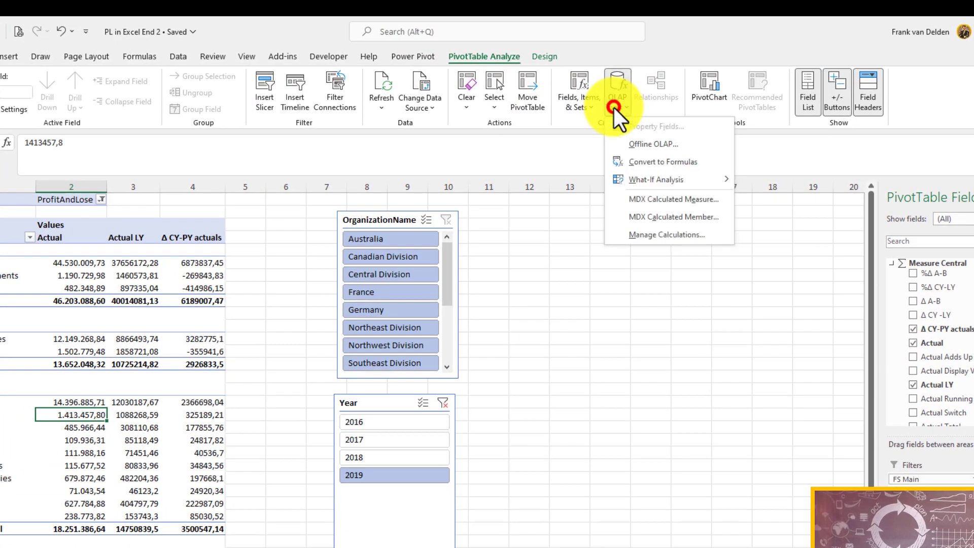
pyautogui.click(654, 163)
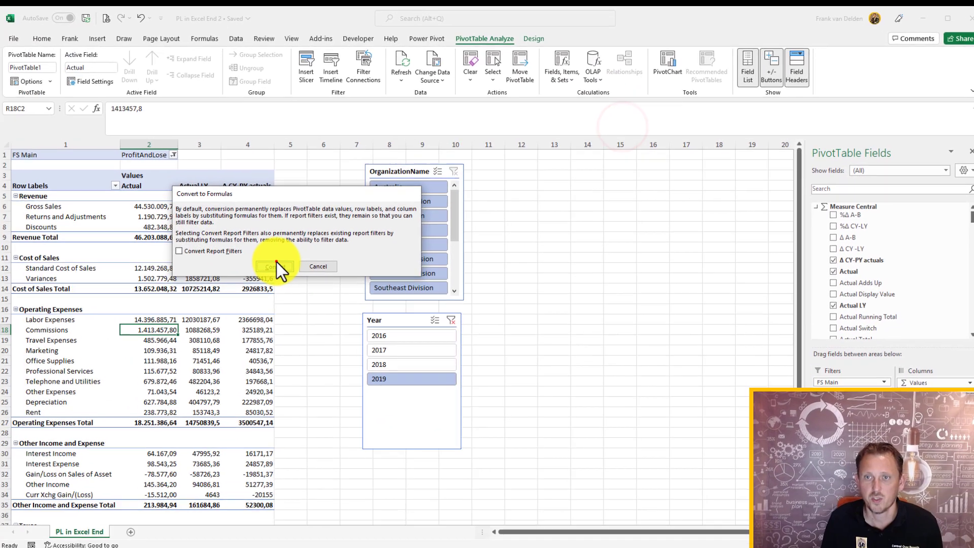
# Examine the cube formulas behind the Revenue group's row labels and Actual values, leaving them unedited
pyautogui.click(227, 330)
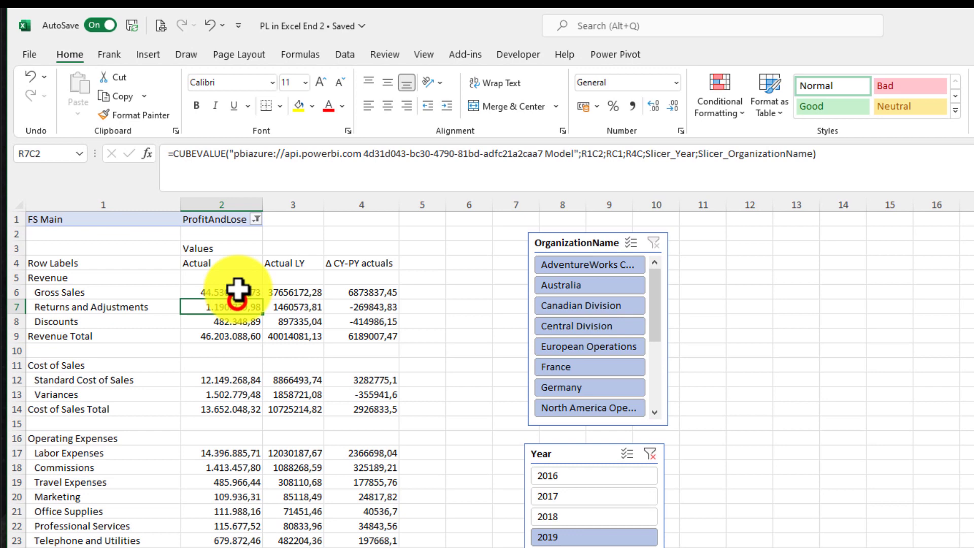
pyautogui.click(165, 205)
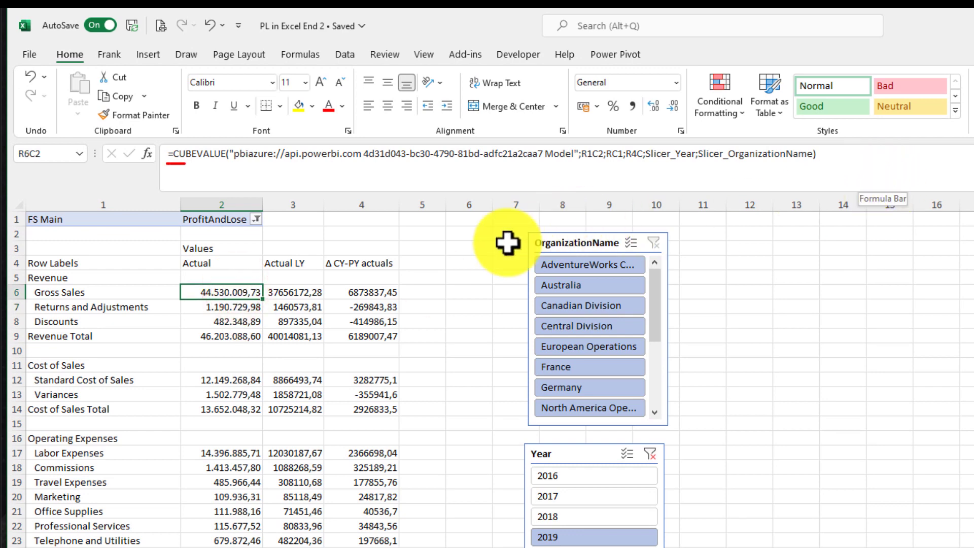
pyautogui.click(130, 301)
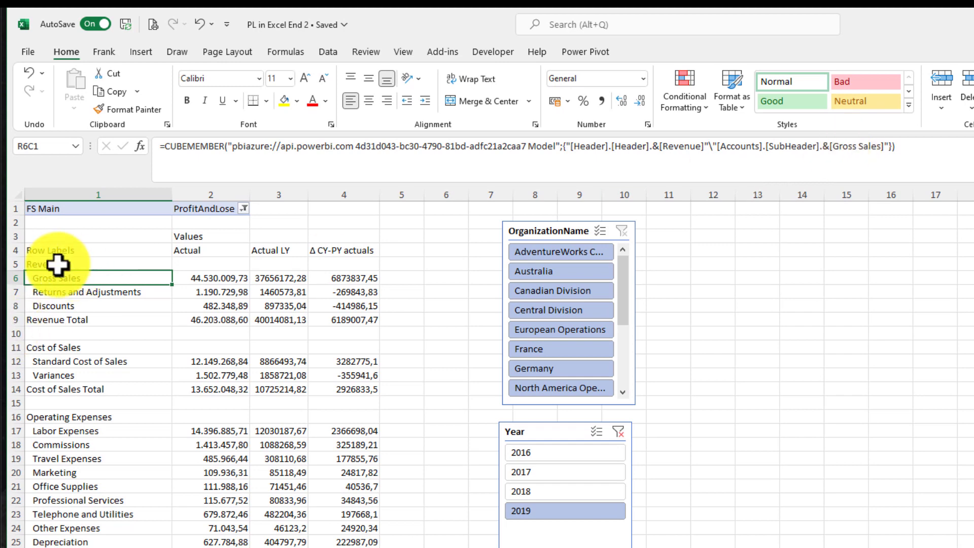
pyautogui.click(97, 293)
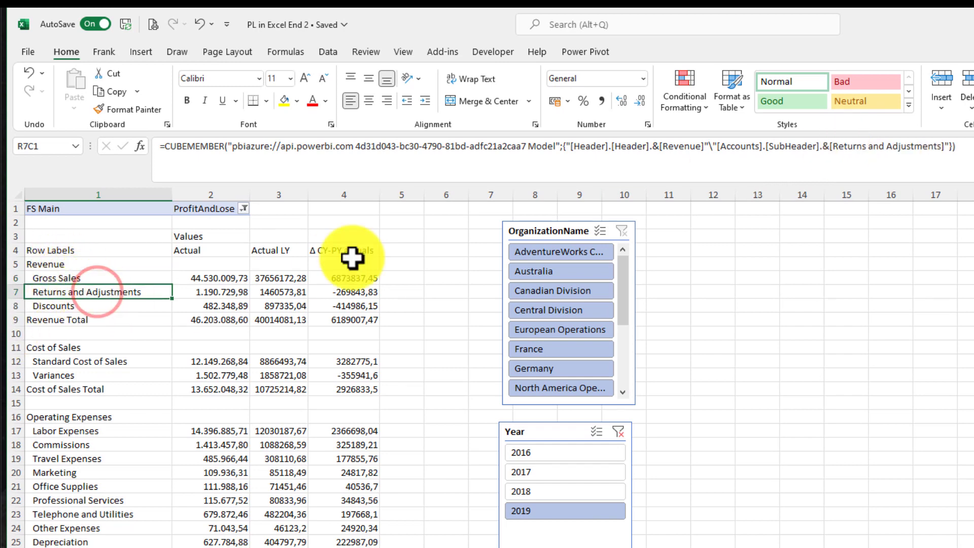
pyautogui.click(136, 305)
pyautogui.click(136, 291)
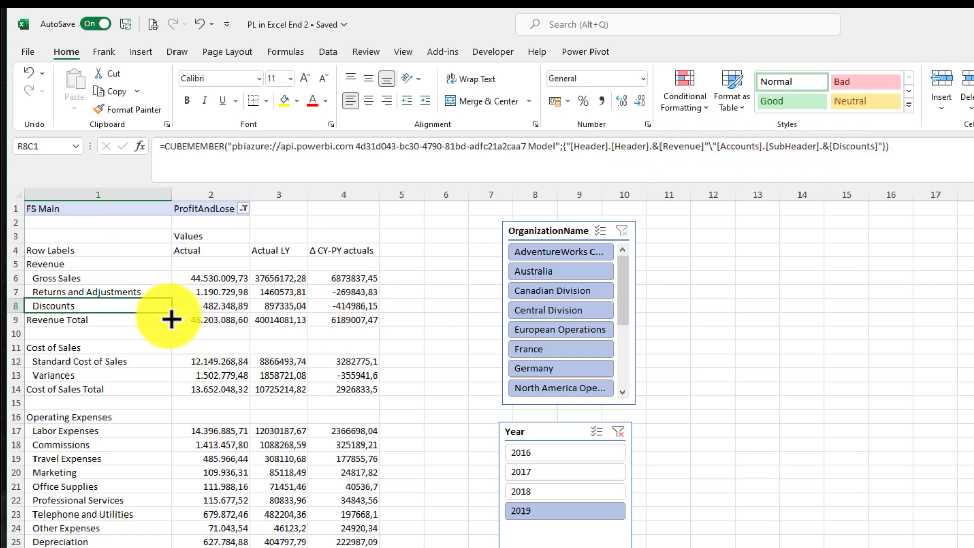
pyautogui.click(222, 310)
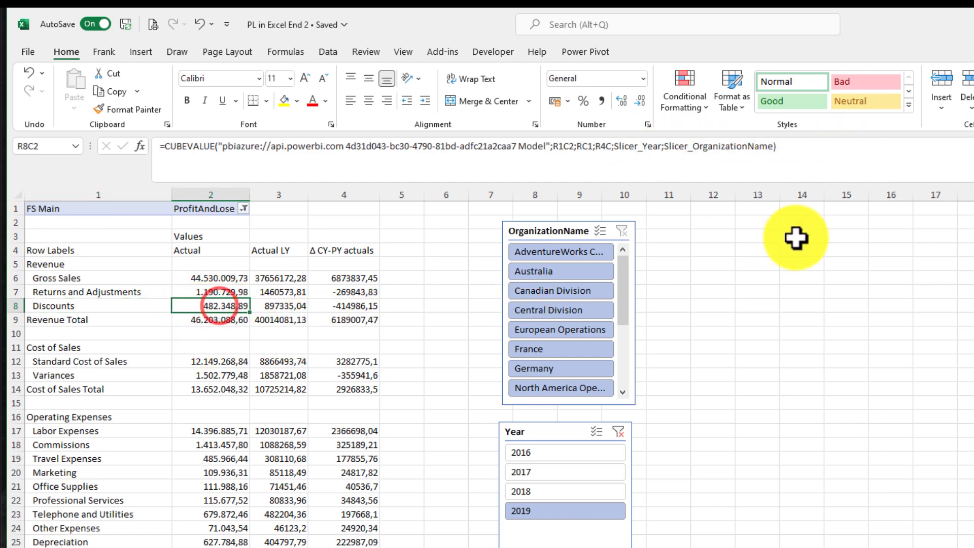
pyautogui.click(806, 150)
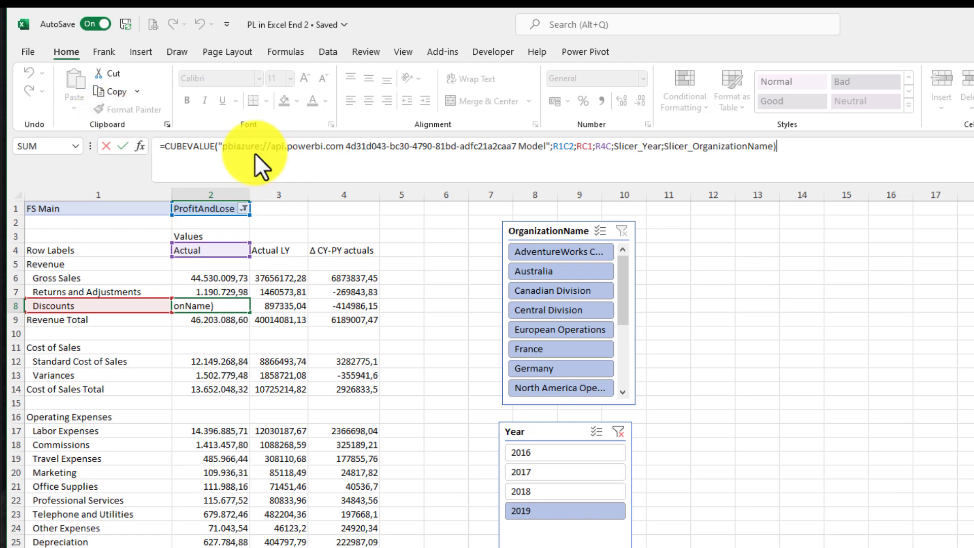
pyautogui.click(399, 379)
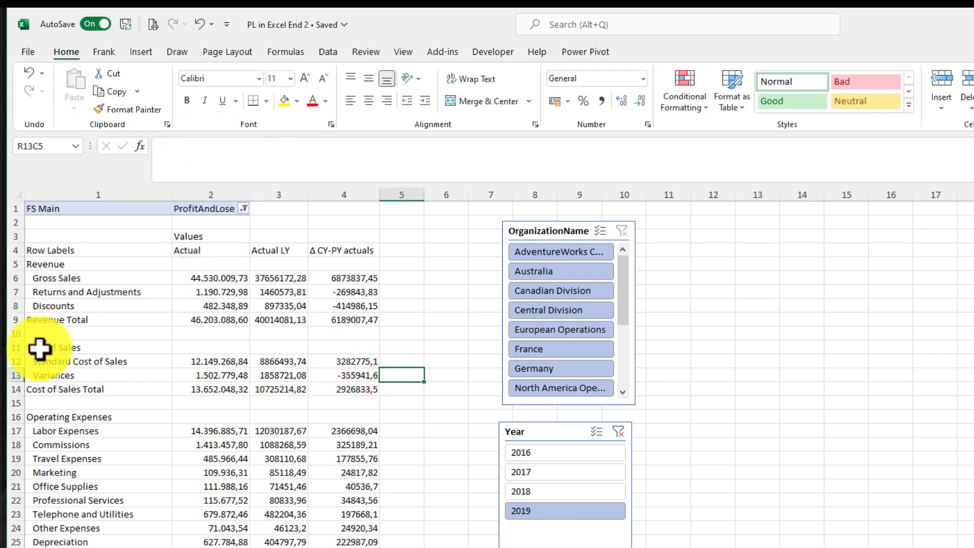
pyautogui.click(121, 336)
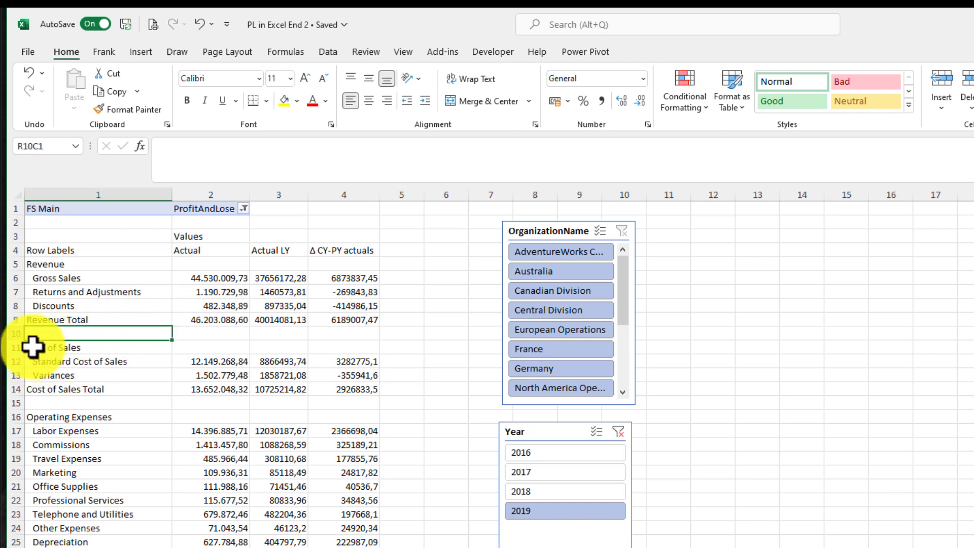
pyautogui.moveTo(21, 335); pyautogui.dragTo(20, 354)
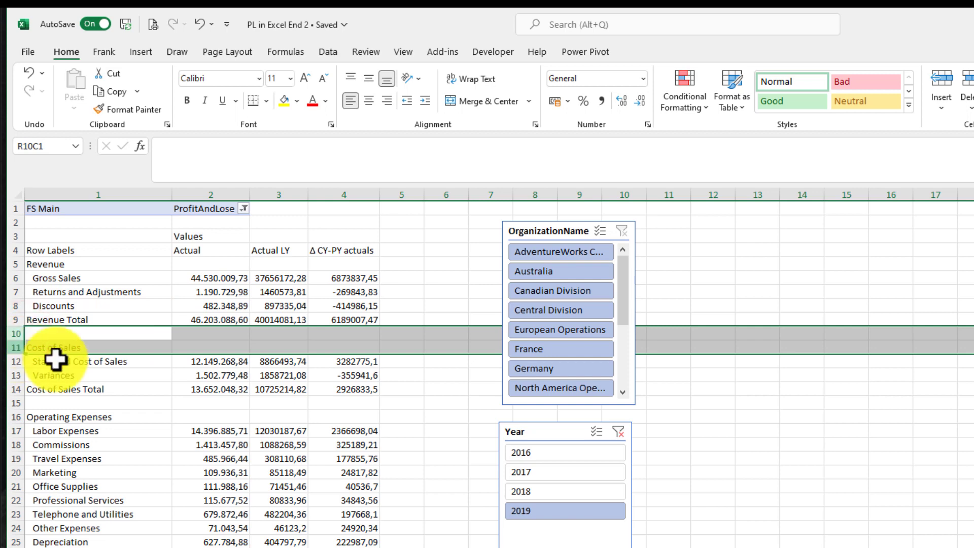
pyautogui.rightClick(20, 349)
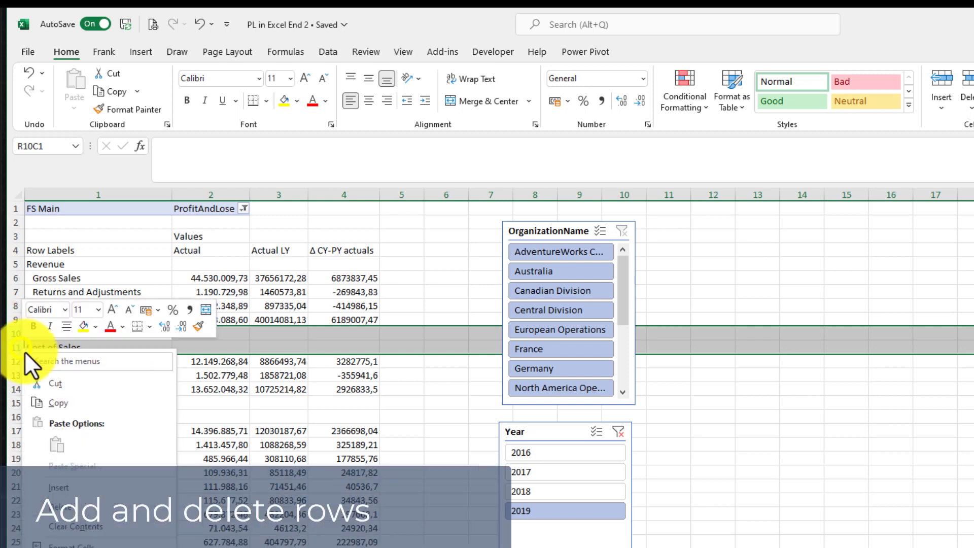
pyautogui.click(86, 487)
pyautogui.click(148, 472)
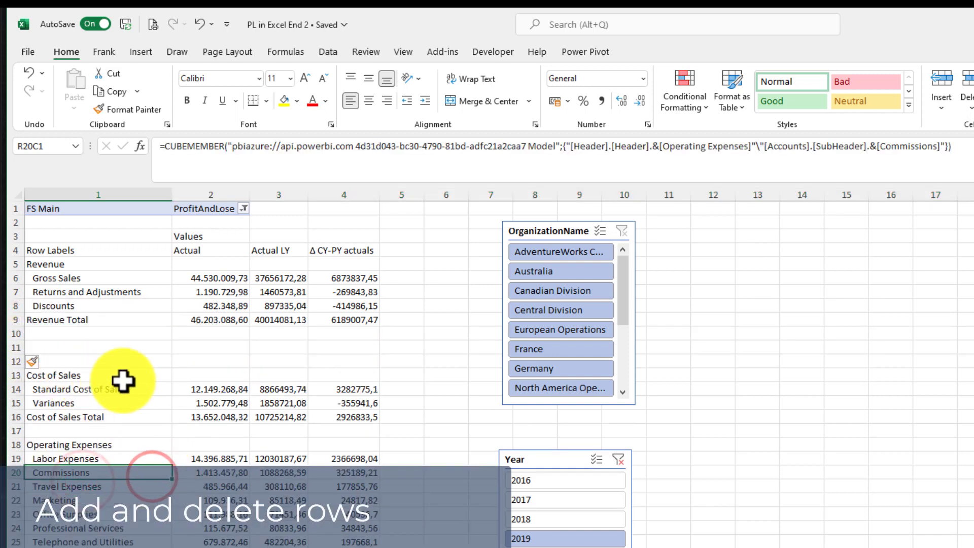
pyautogui.hotkey('ctrl', 'z')
# Insert two blank rows between Cost of Sales Total and Operating Expenses
pyautogui.click(142, 404)
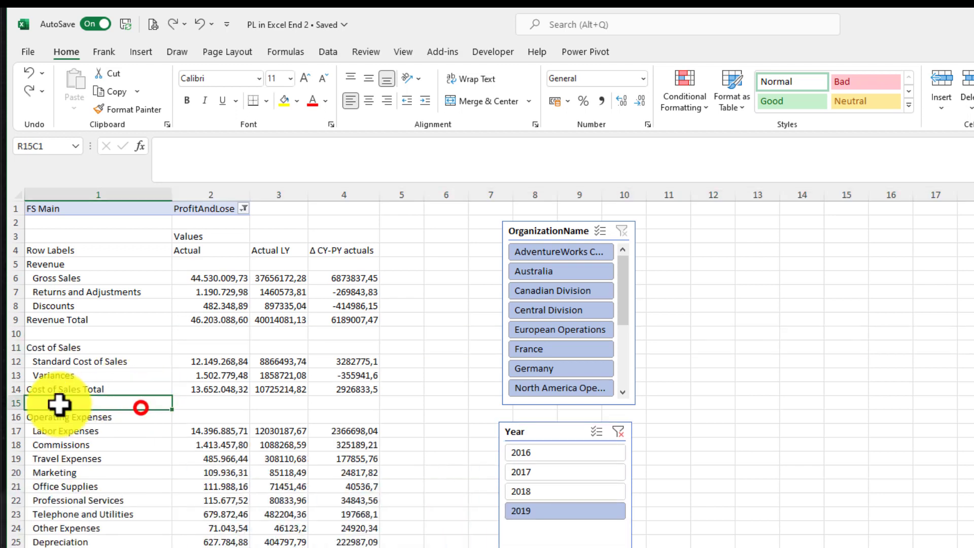
pyautogui.moveTo(21, 404); pyautogui.dragTo(20, 420)
pyautogui.rightClick(14, 419)
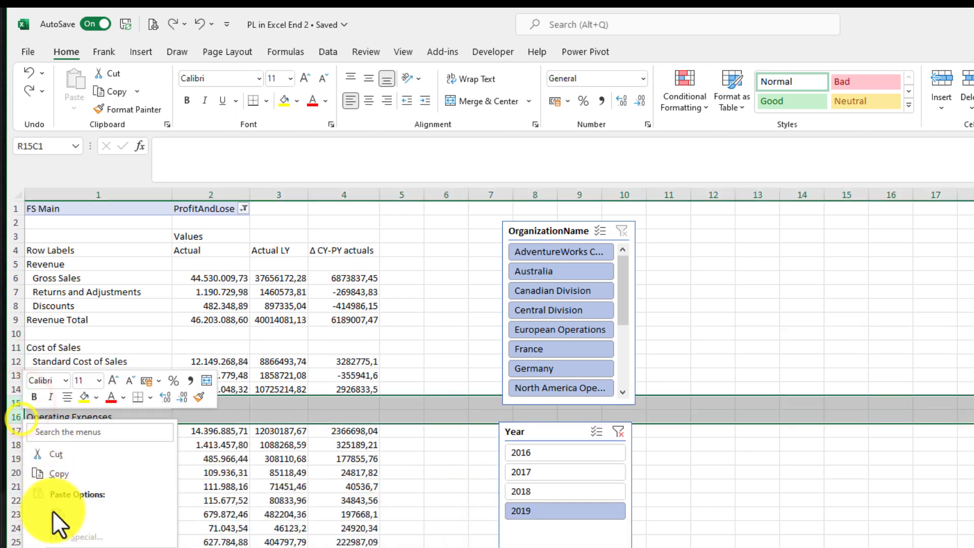
pyautogui.click(82, 537)
pyautogui.click(237, 459)
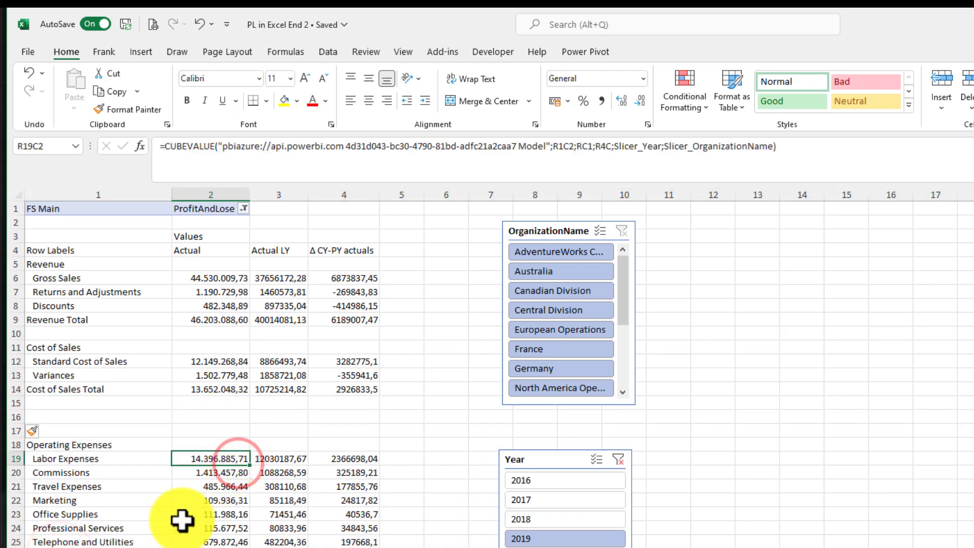
# Add the row label "Gross profit" in row 16, column 1
pyautogui.click(217, 419)
pyautogui.click(105, 414)
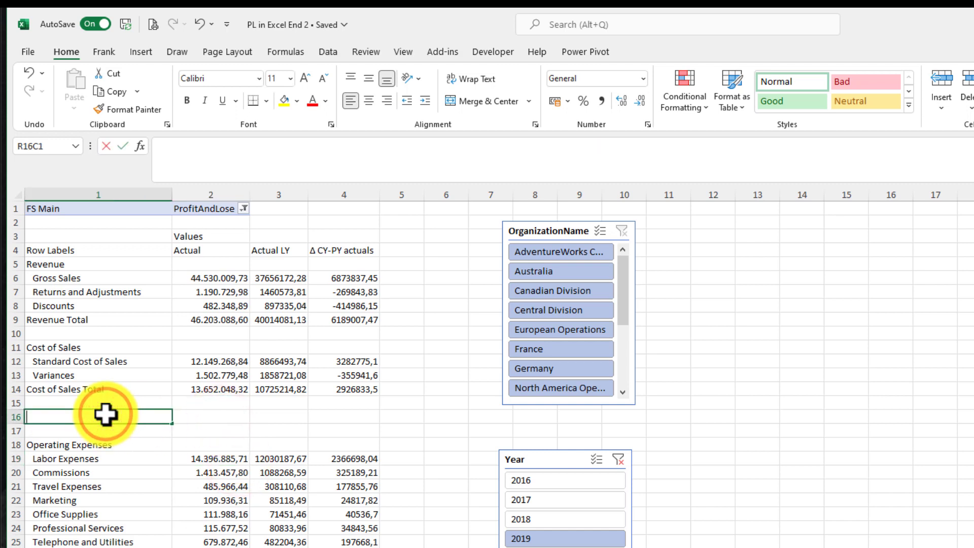
pyautogui.write('Gross profit')
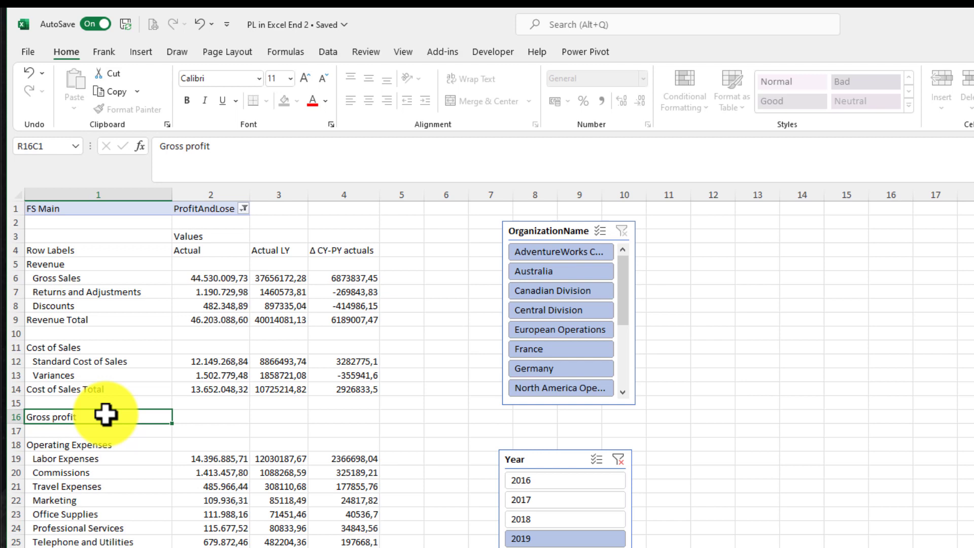
pyautogui.press('Tab')
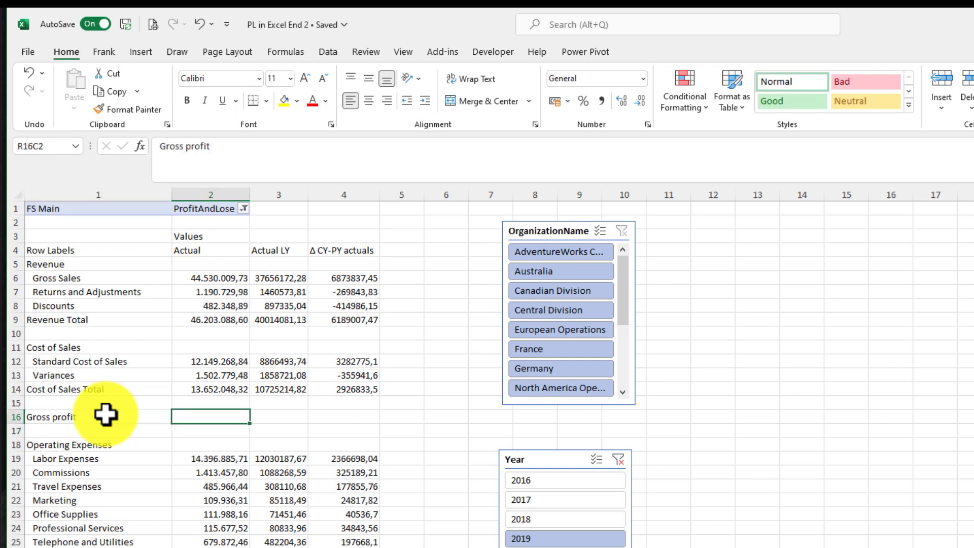
# Calculate Gross profit in the Actual column as Revenue Total minus Cost of Sales Total with =R[-7]C-R[-2]C
pyautogui.write('=')
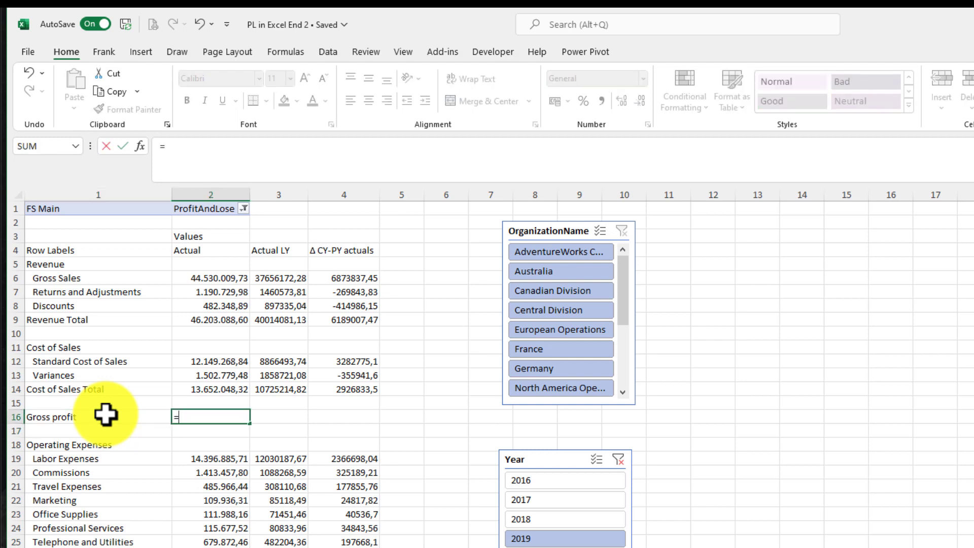
pyautogui.press('Up')
pyautogui.press('Up')
pyautogui.press('Up')
pyautogui.press('Up')
pyautogui.press('Up')
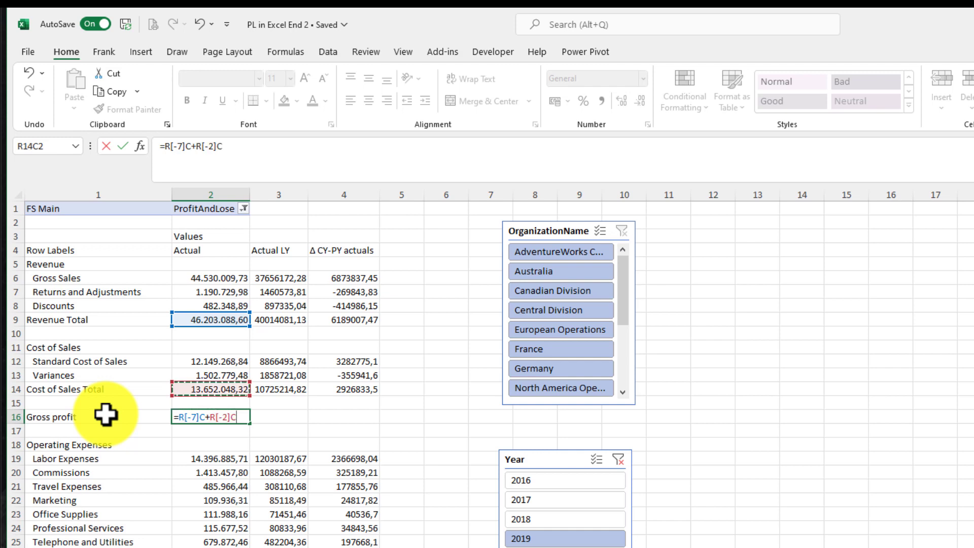
pyautogui.press('BackSpace')
pyautogui.press('BackSpace')
pyautogui.press('BackSpace')
pyautogui.press('BackSpace')
pyautogui.press('BackSpace')
pyautogui.press('BackSpace')
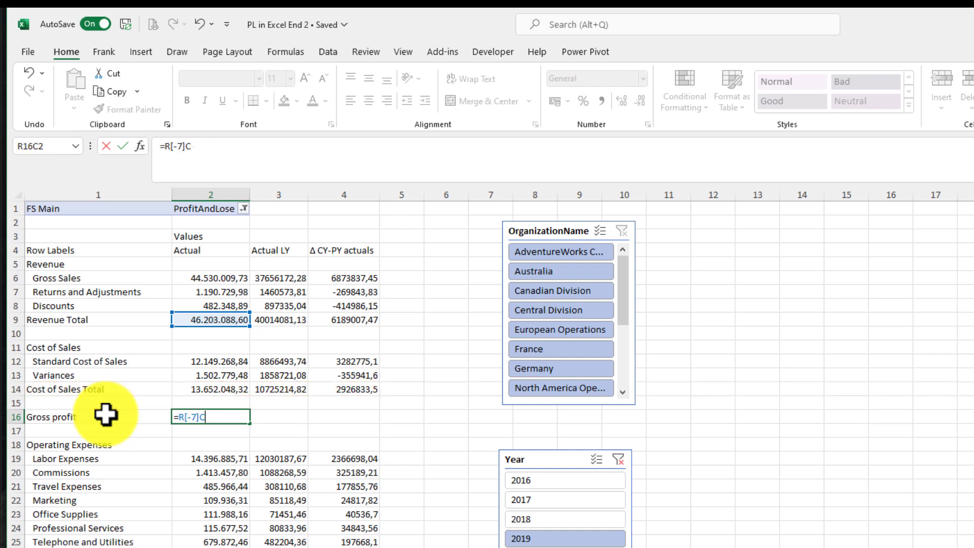
pyautogui.press('Return')
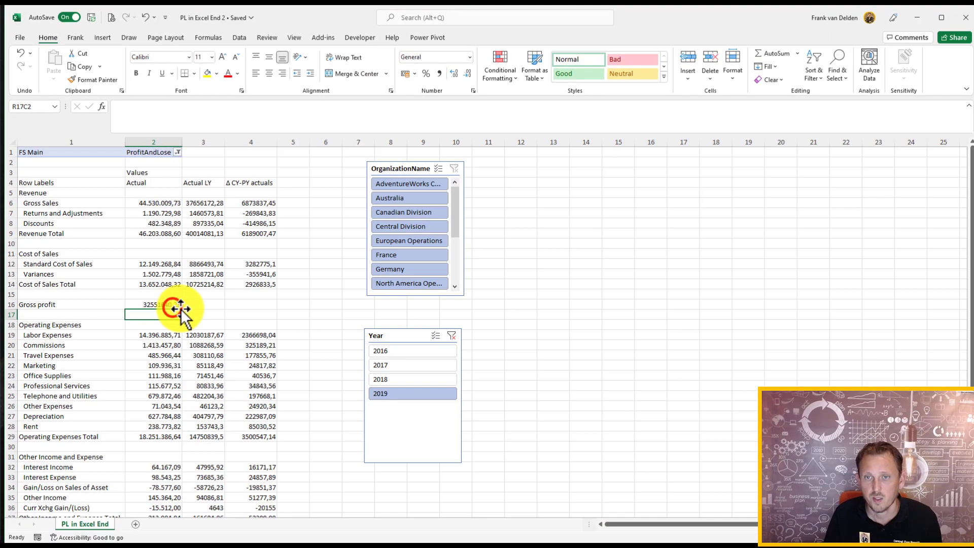
# Fill the Gross profit formula across to the Actual LY and Δ CY-PY actuals columns and check the Actual formula
pyautogui.click(187, 322)
pyautogui.moveTo(191, 325); pyautogui.dragTo(276, 303)
pyautogui.click(296, 273)
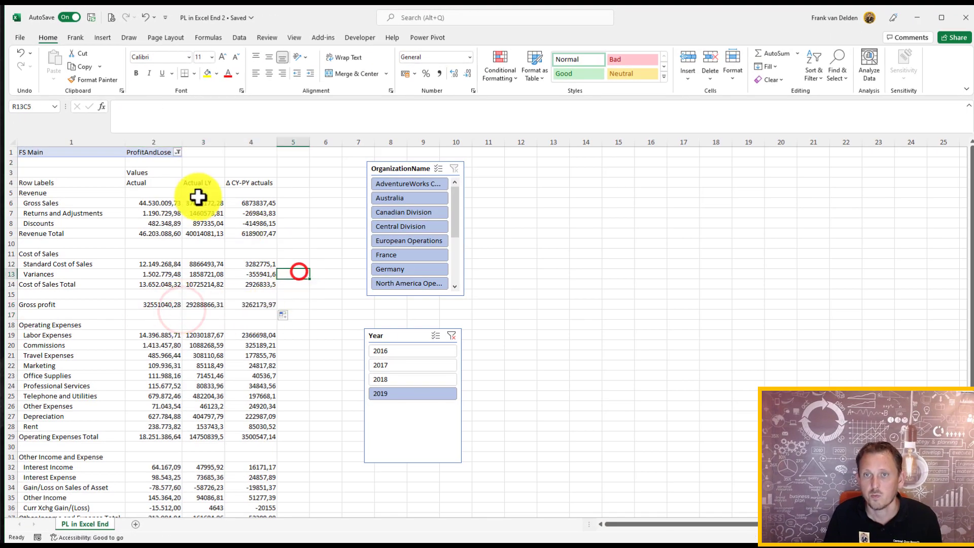
pyautogui.click(169, 304)
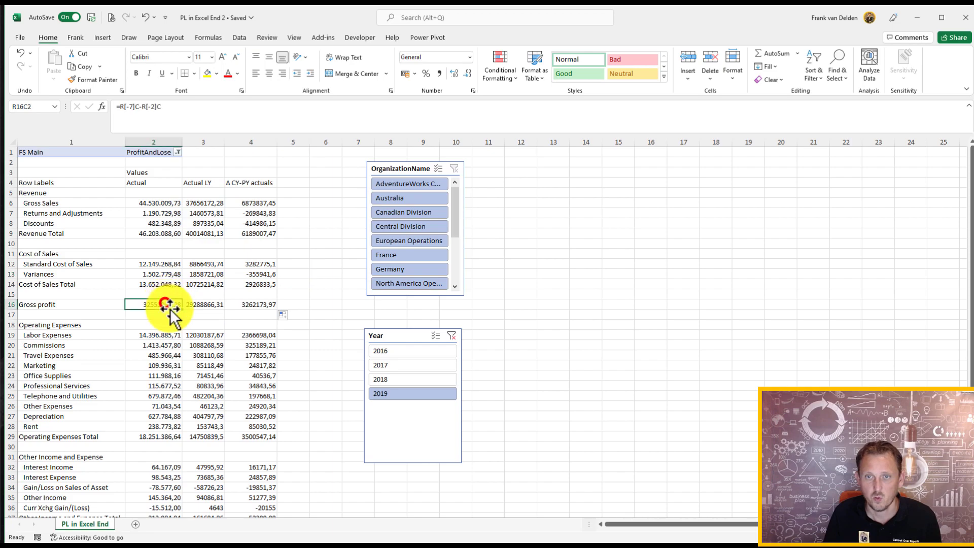
# Disable OLAP server formatting for Number Format, Font Style, Fill Color and Text Color in the Power BI connection properties
pyautogui.click(165, 213)
pyautogui.click(239, 37)
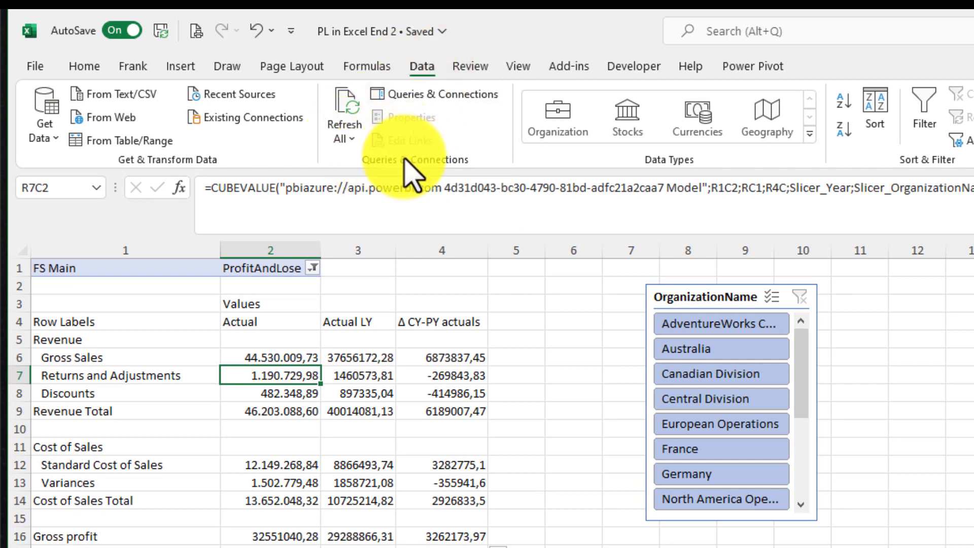
pyautogui.click(420, 97)
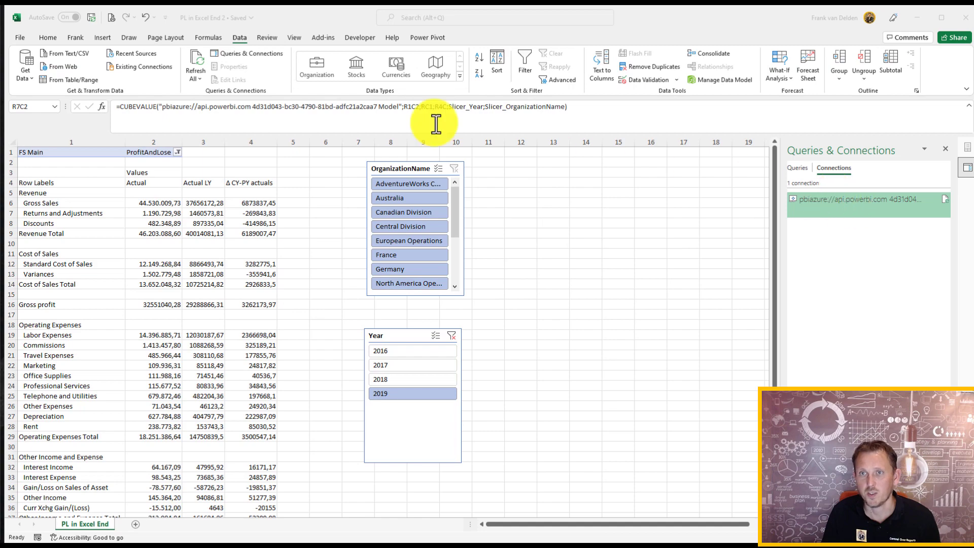
pyautogui.doubleClick(835, 199)
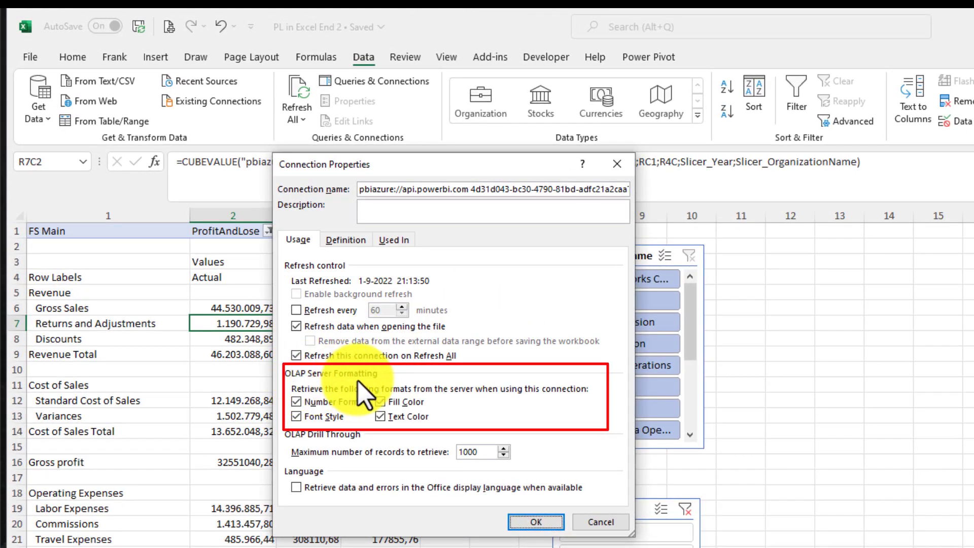
pyautogui.click(298, 400)
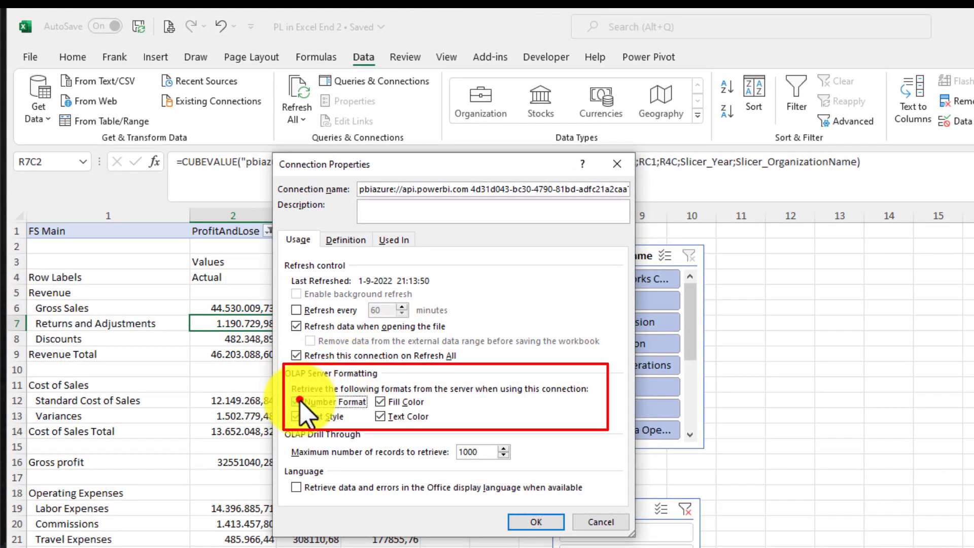
pyautogui.click(297, 417)
pyautogui.click(382, 401)
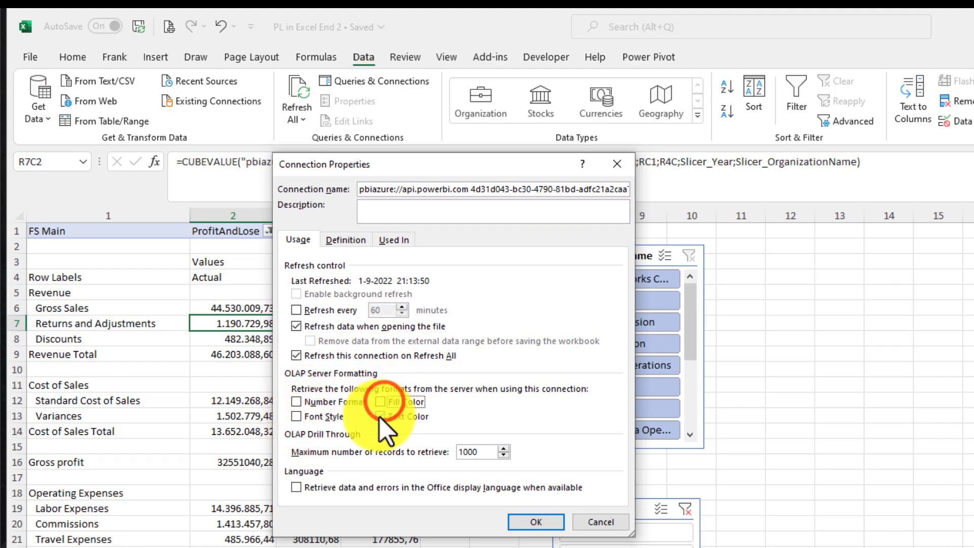
pyautogui.click(380, 416)
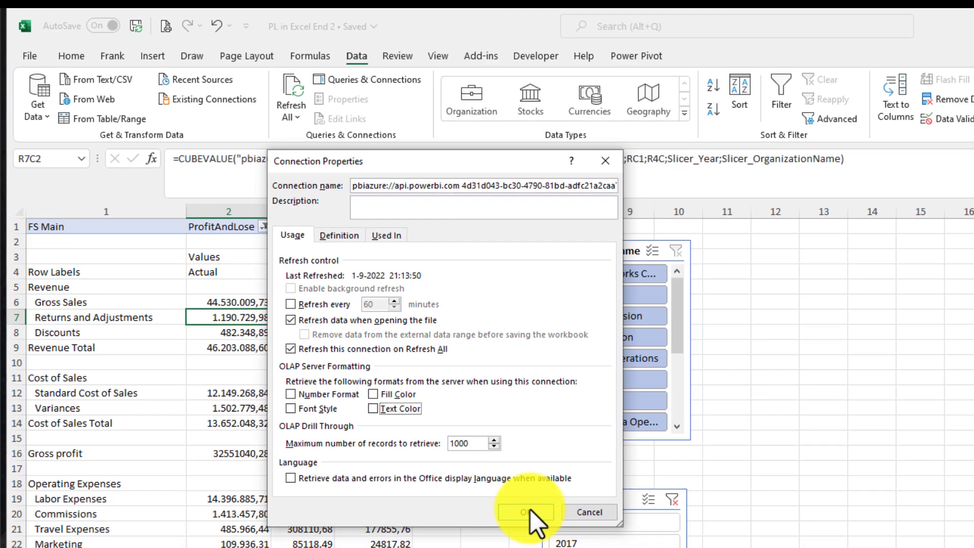
pyautogui.click(531, 509)
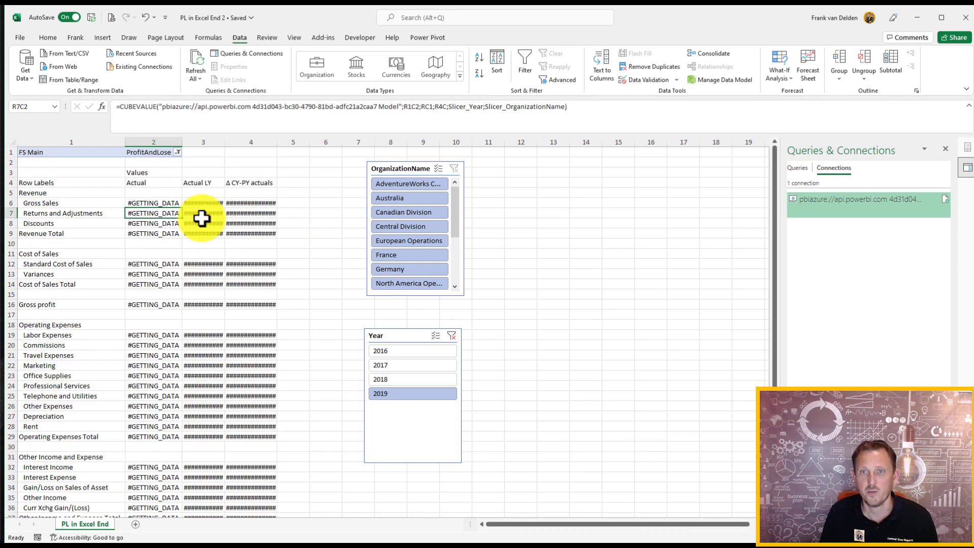
# Apply the Comma number style to all values in rows 6 to 43 of the Actual, Actual LY and Δ CY-PY actuals columns
pyautogui.click(294, 235)
pyautogui.moveTo(151, 203); pyautogui.dragTo(239, 439)
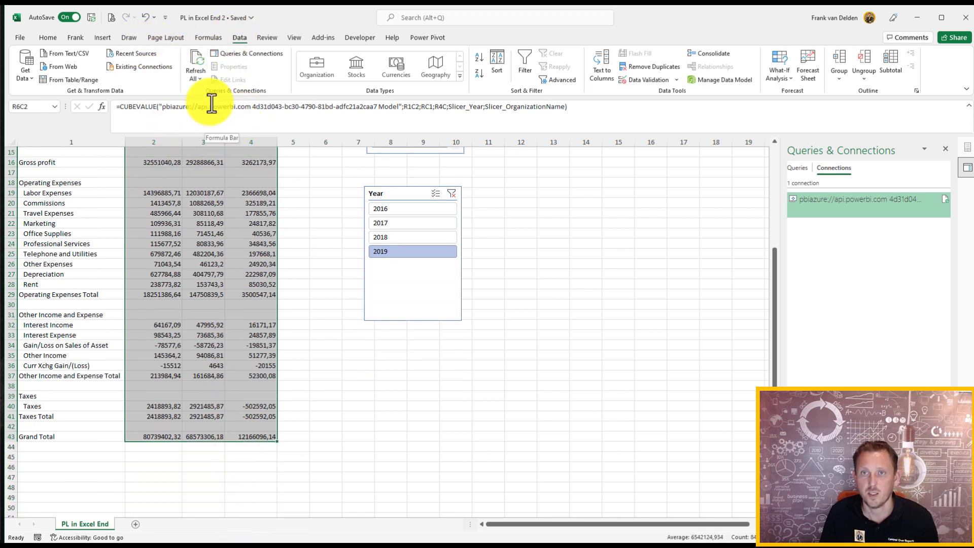
pyautogui.click(41, 37)
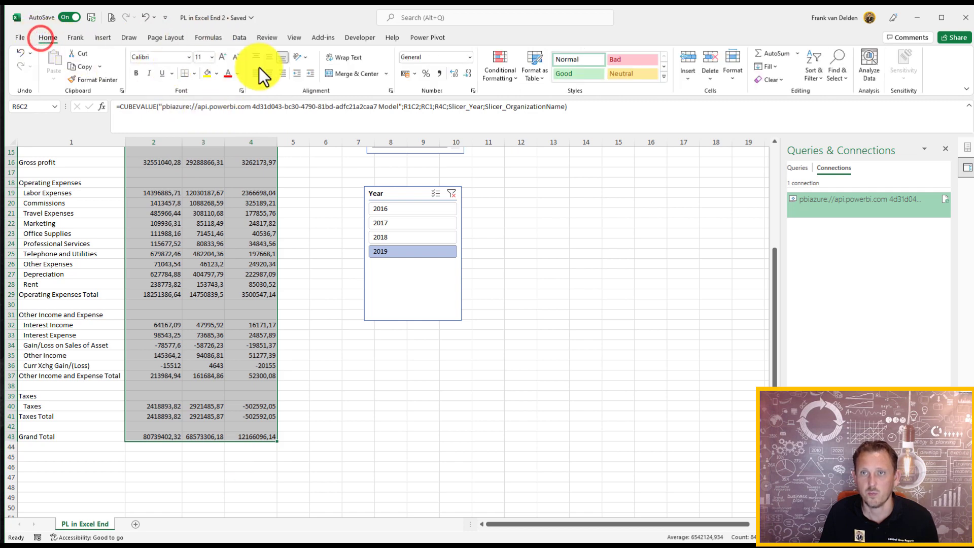
pyautogui.click(439, 74)
pyautogui.scroll(5, 369, 238)
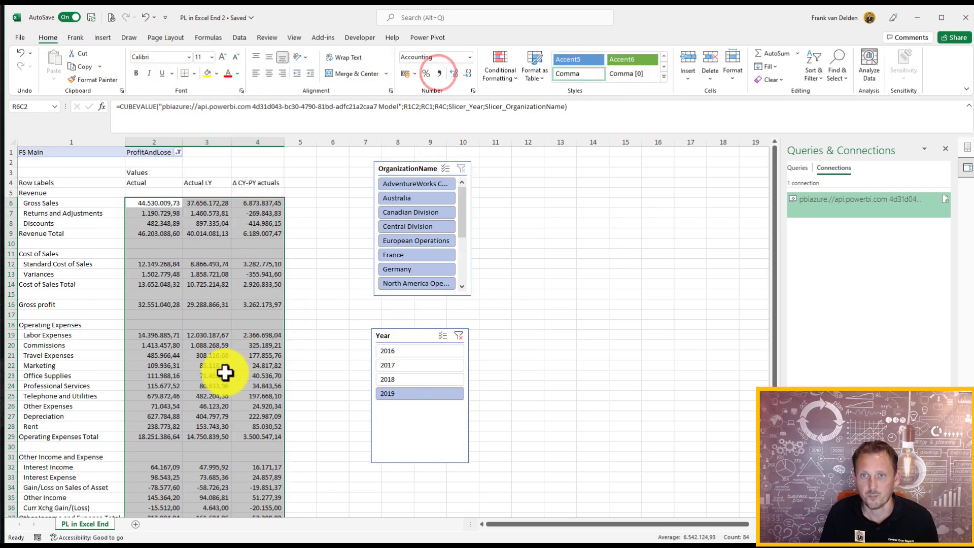
# Delete the Grand Total row, row 43, beneath the Taxes section
pyautogui.click(152, 431)
pyautogui.scroll(-1, 153, 434)
pyautogui.scroll(-3, 31, 497)
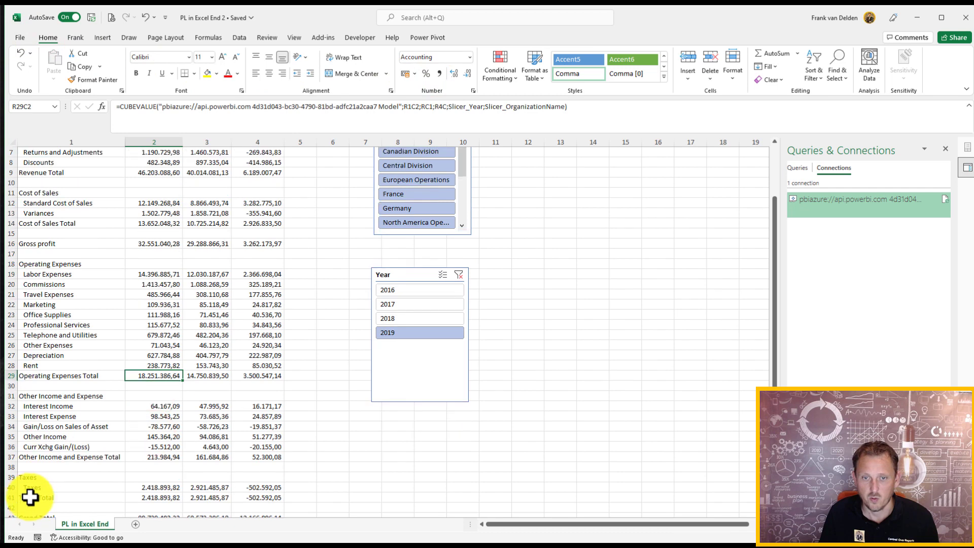
pyautogui.rightClick(15, 458)
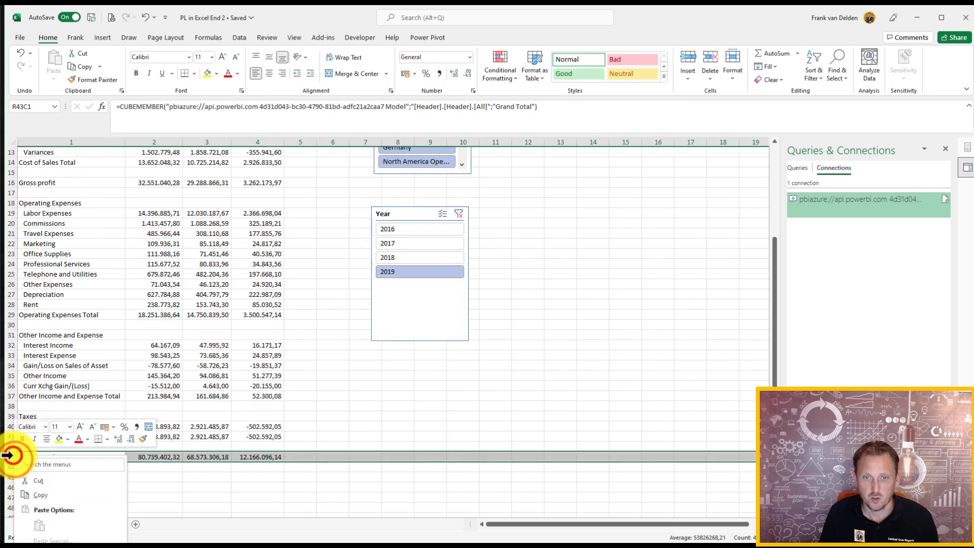
pyautogui.click(176, 498)
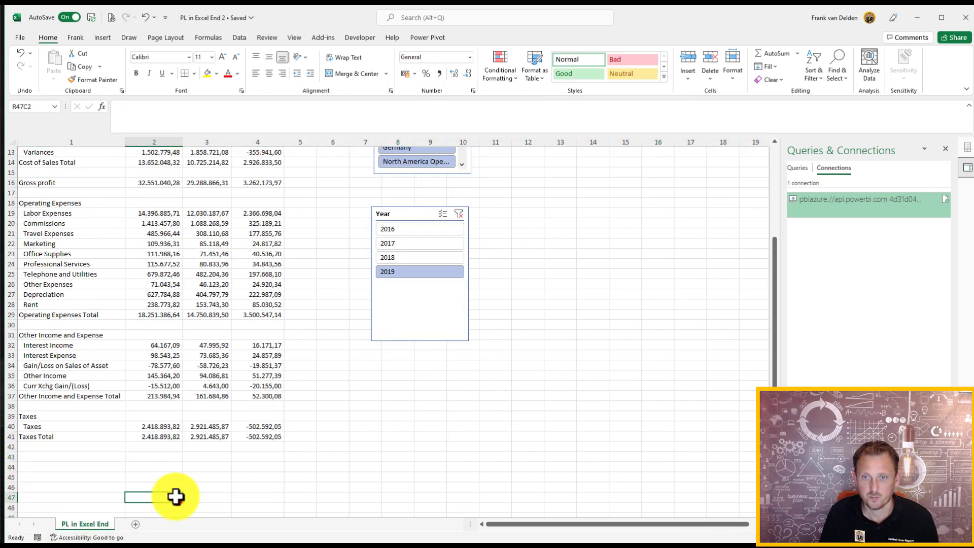
pyautogui.click(163, 455)
# Hide row 1 containing the FS Main filter set to ProfitAndLose
pyautogui.scroll(3, 217, 450)
pyautogui.scroll(1, 218, 453)
pyautogui.click(77, 202)
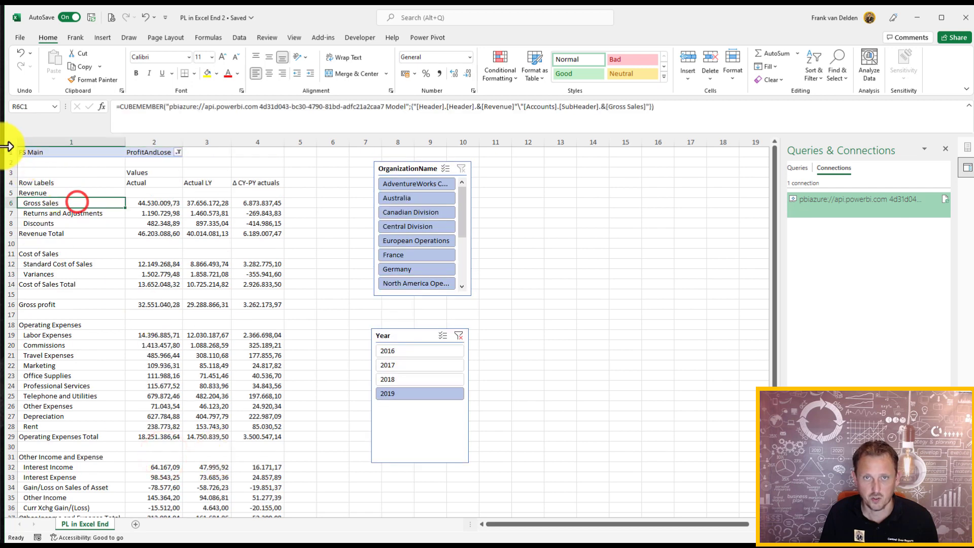
pyautogui.click(9, 151)
pyautogui.rightClick(9, 151)
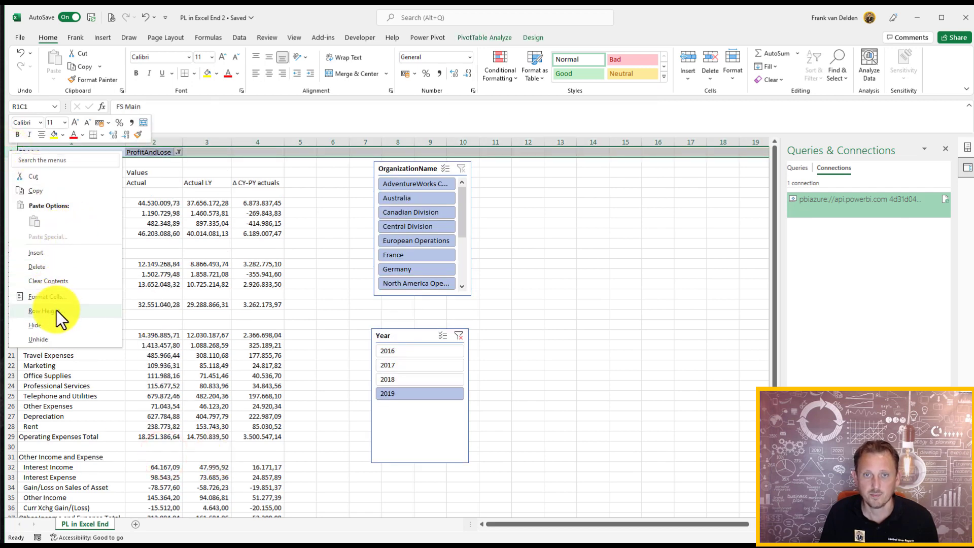
pyautogui.click(57, 327)
pyautogui.click(201, 243)
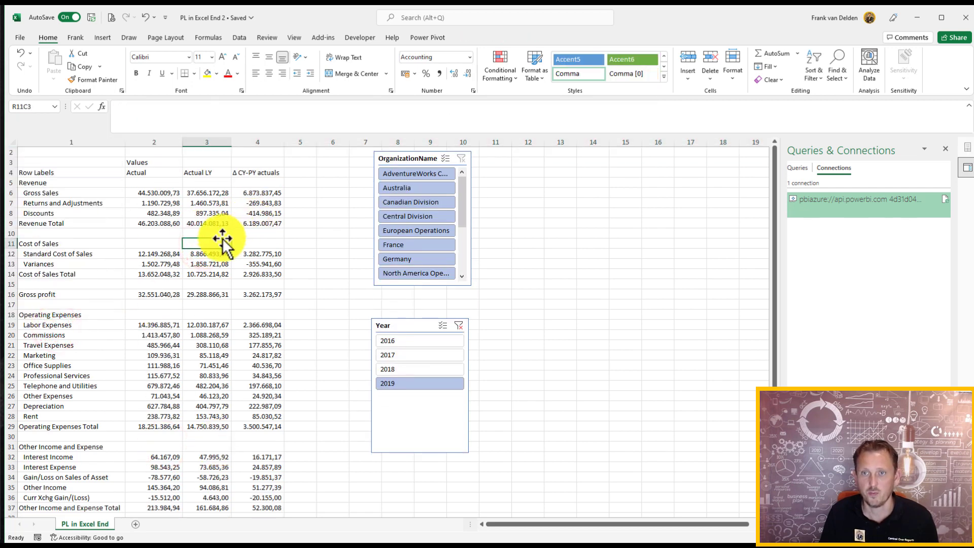
# Move the OrganizationName and Year slicers closer to the profit-and-loss table
pyautogui.moveTo(392, 160); pyautogui.dragTo(367, 177)
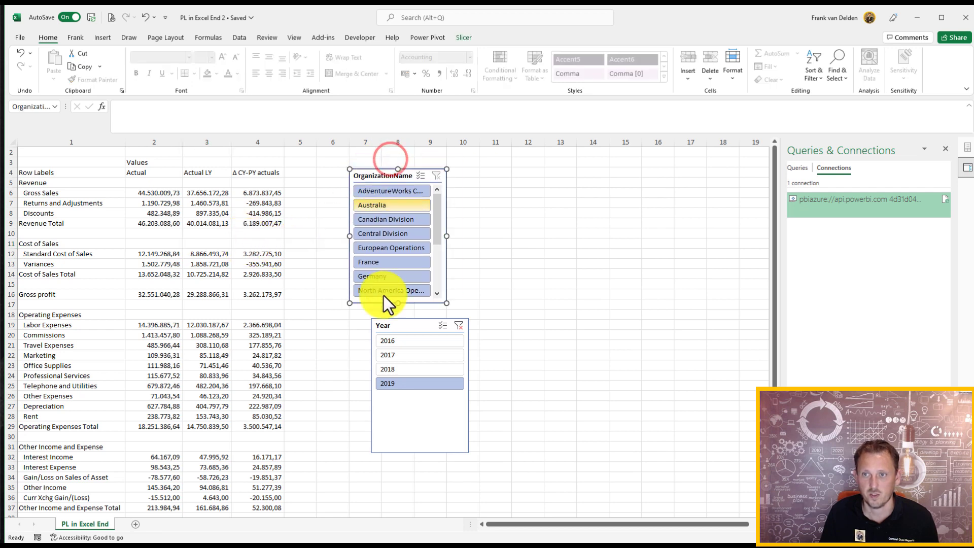
pyautogui.moveTo(394, 323); pyautogui.dragTo(372, 328)
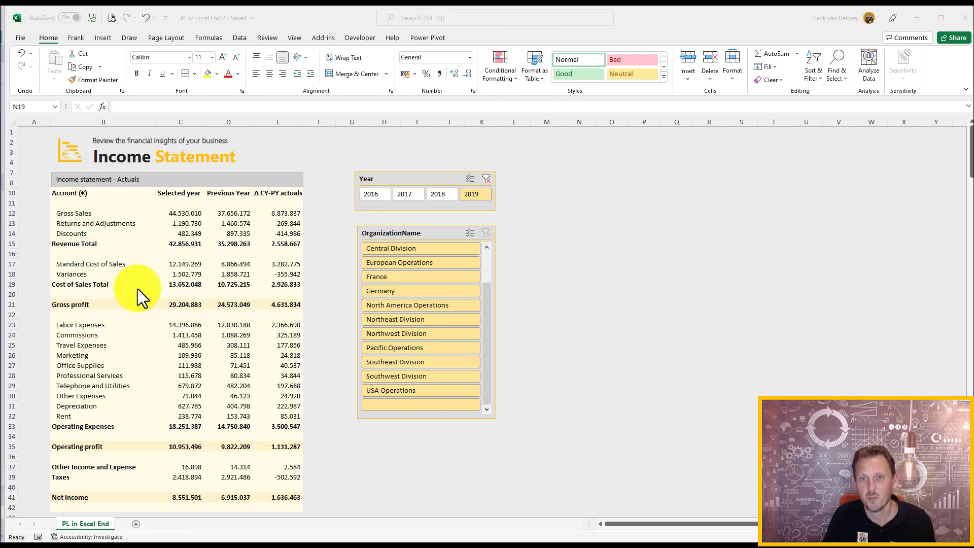
# Inspect the formulas behind Revenue Total, Net Income and Operating profit in the Selected year column of the formatted Income Statement
pyautogui.click(189, 245)
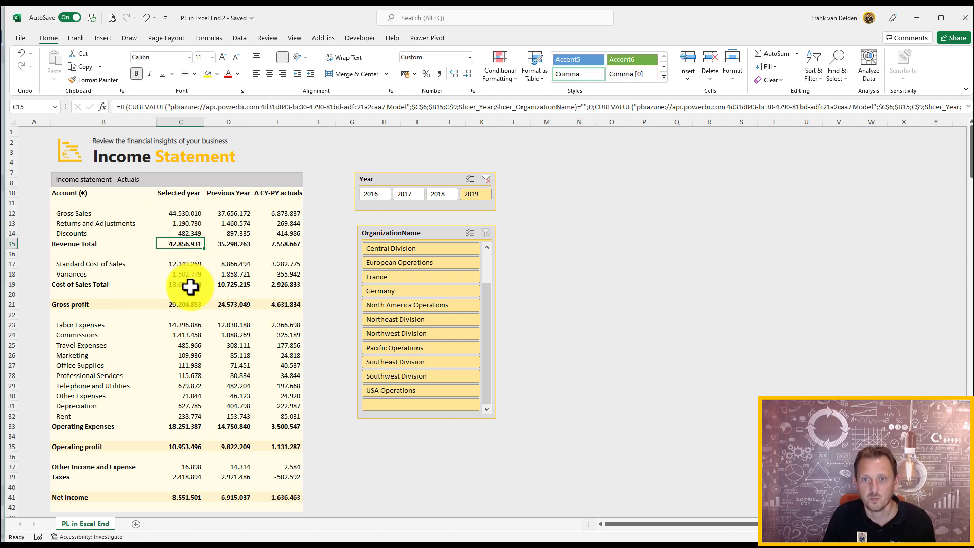
pyautogui.click(188, 224)
pyautogui.click(187, 233)
pyautogui.click(189, 243)
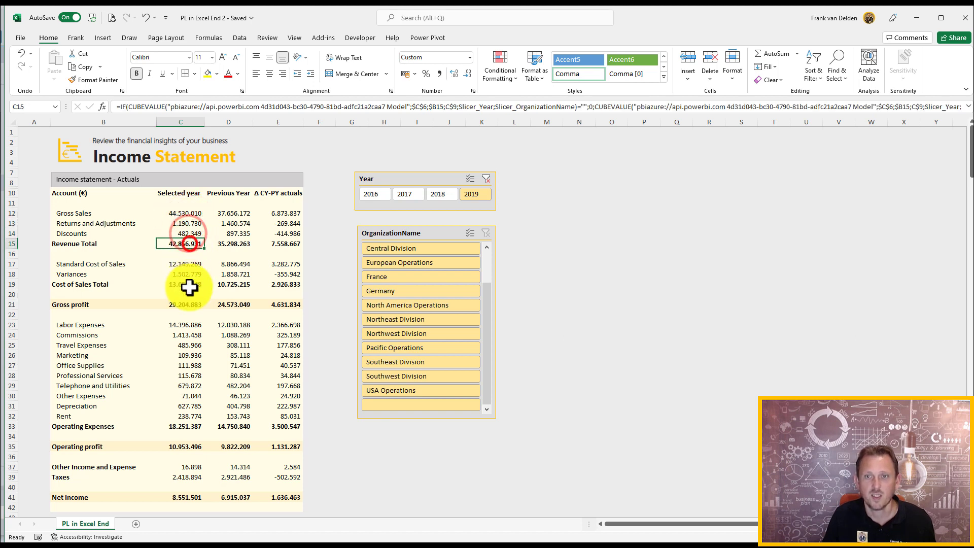
pyautogui.click(177, 498)
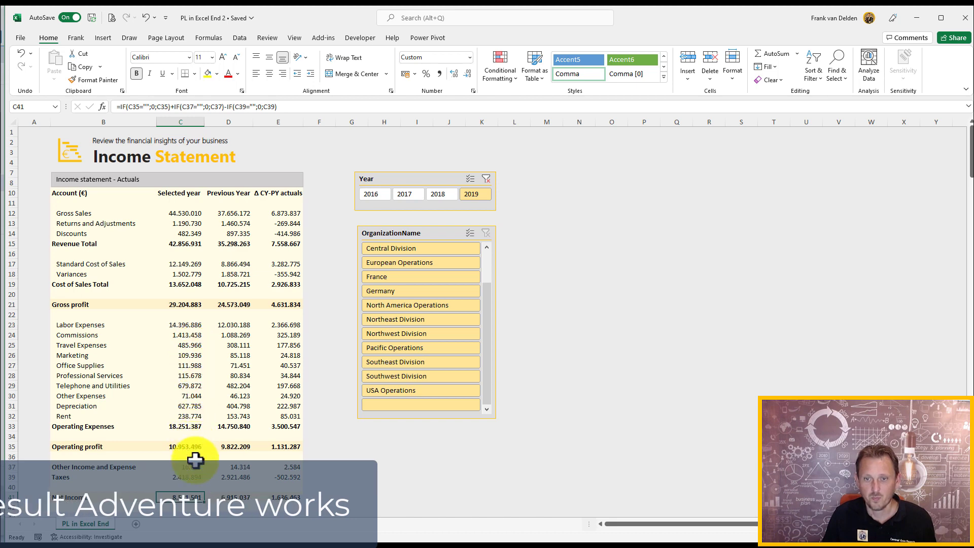
pyautogui.click(187, 448)
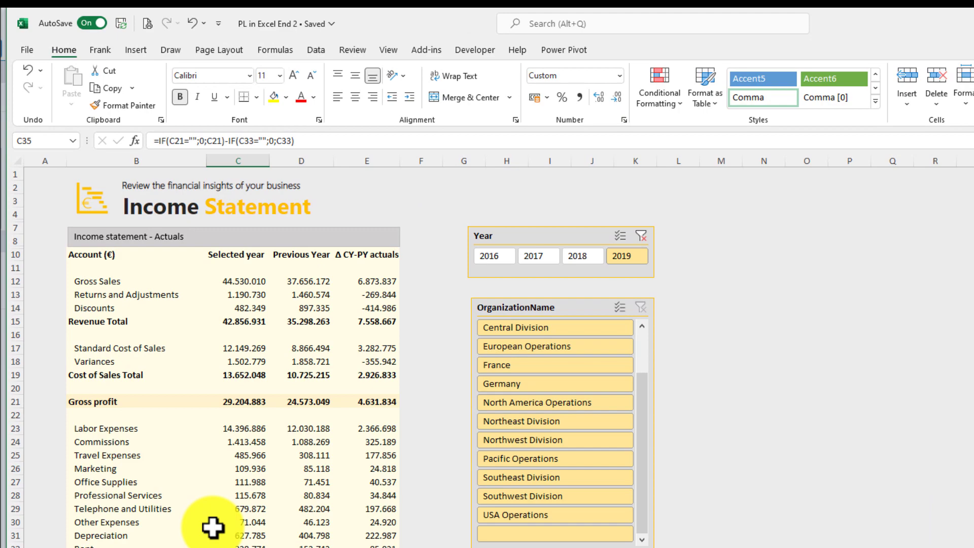
pyautogui.click(319, 437)
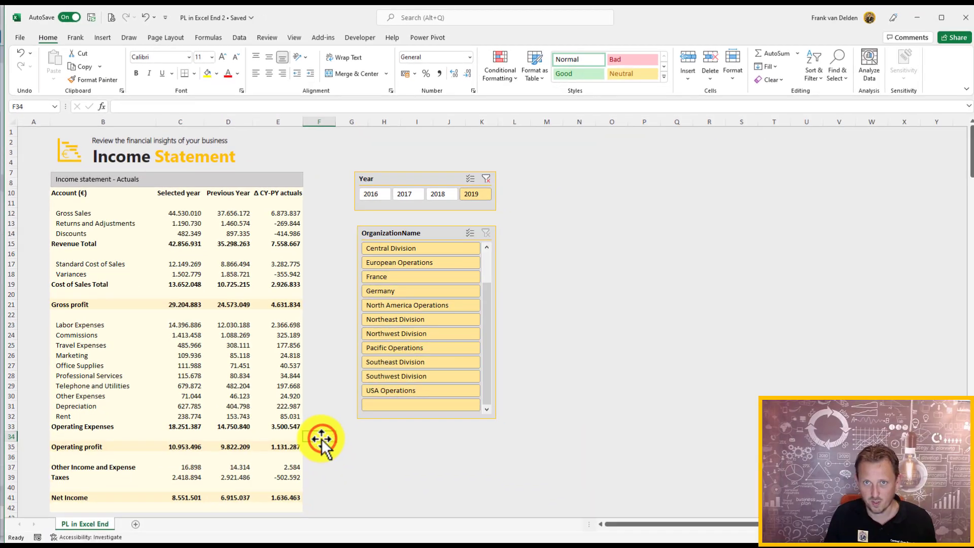
pyautogui.click(645, 201)
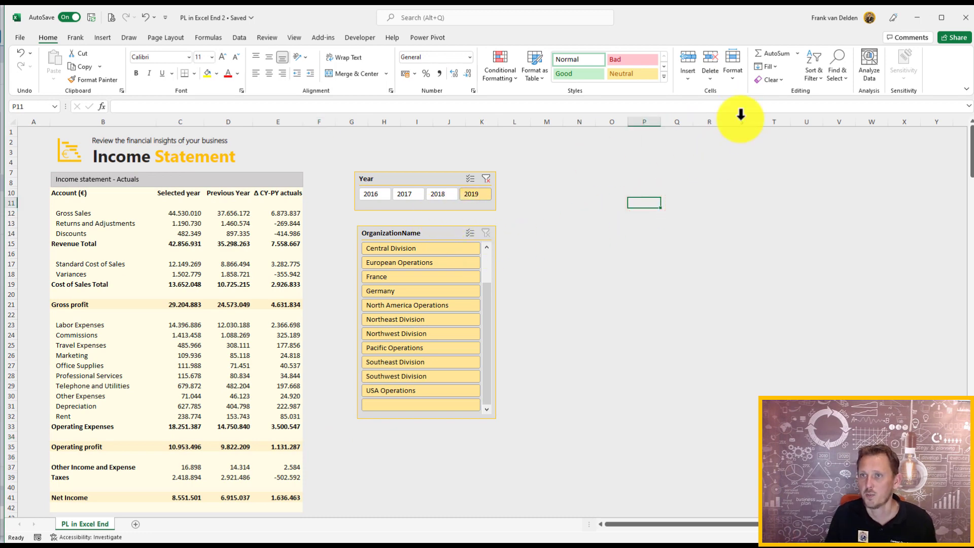
# Switch to the Power BI service, open the PL in Excel End report and review its pages Steps 3-5a/d, Steps 5e-h and Step 6
pyautogui.click(914, 18)
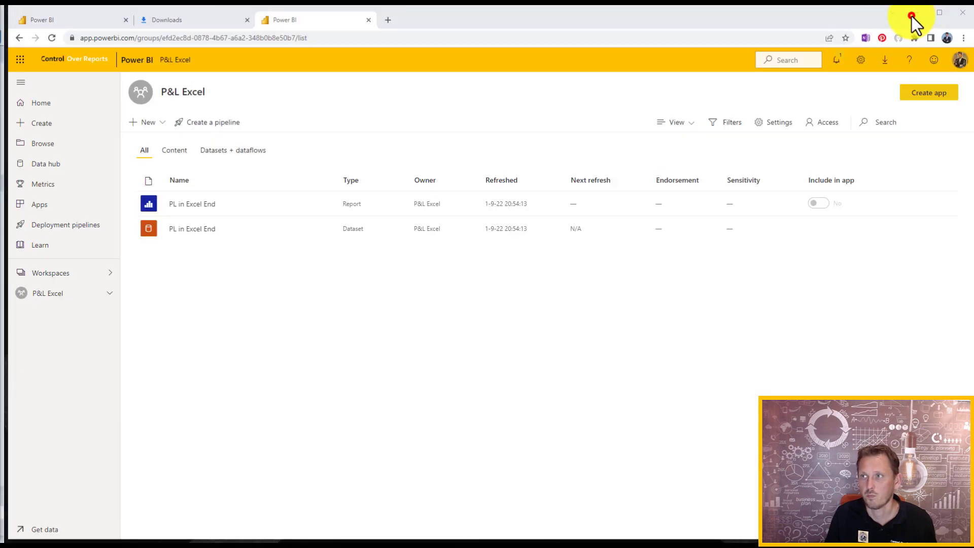
pyautogui.click(179, 205)
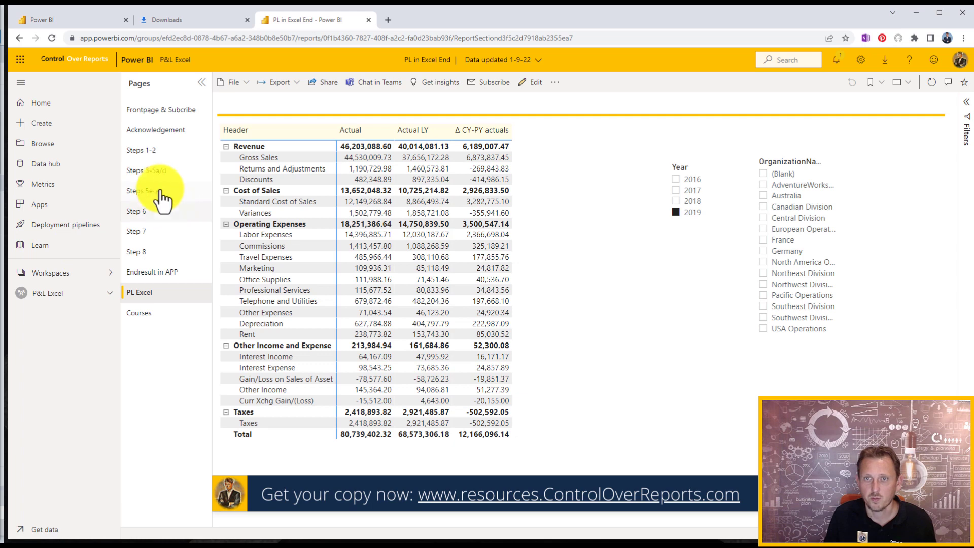
pyautogui.click(153, 171)
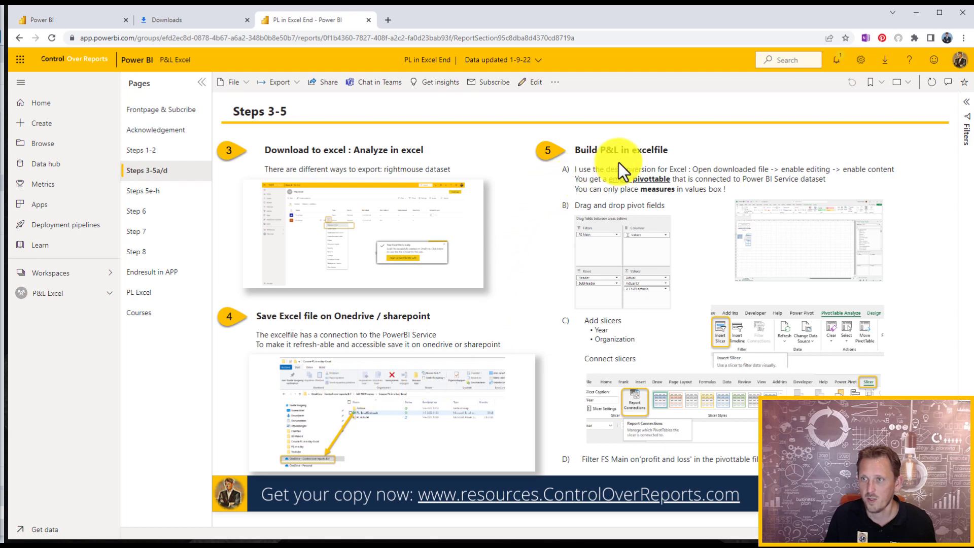
pyautogui.click(162, 191)
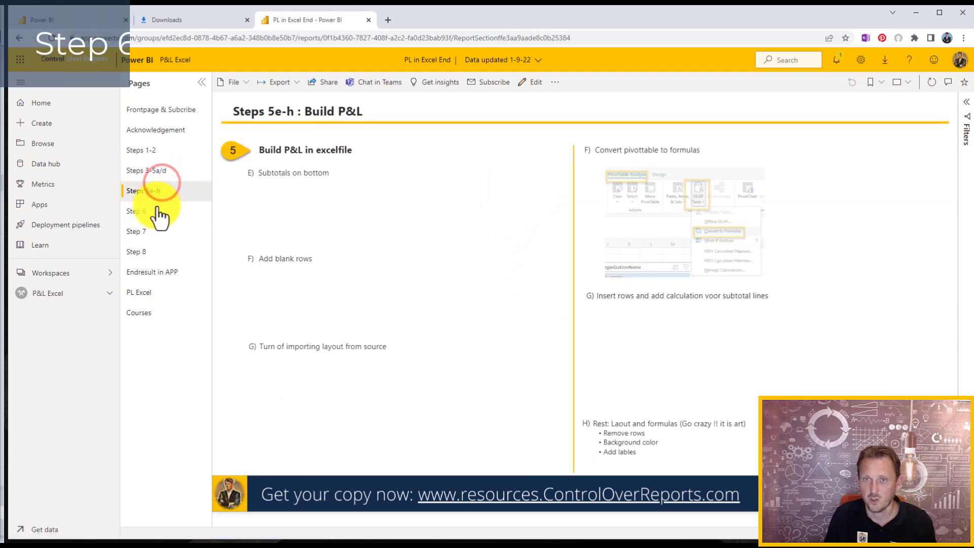
pyautogui.click(157, 212)
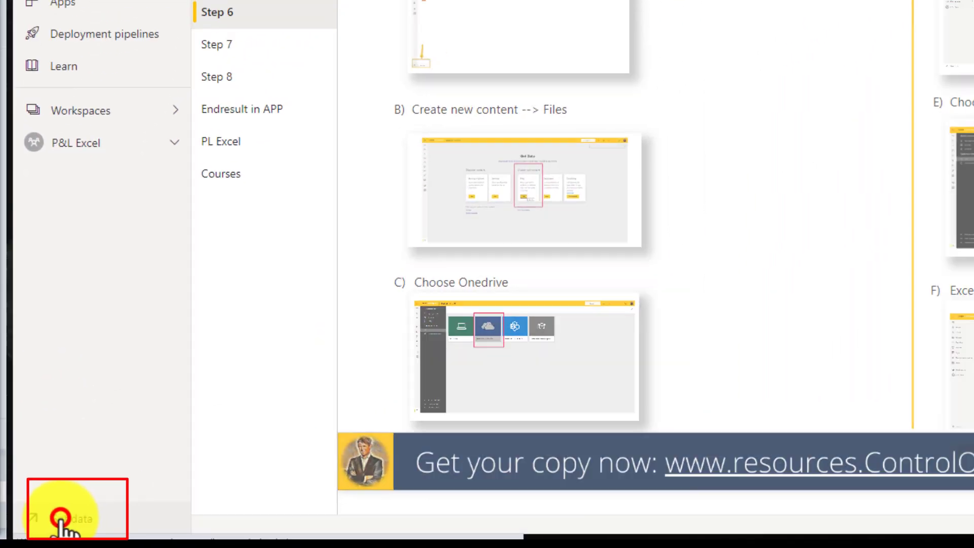
# Start adding a file to the workspace from OneDrive – Business and browse to 020 PBI Finance > Course PL in a day-Excel
pyautogui.click(76, 520)
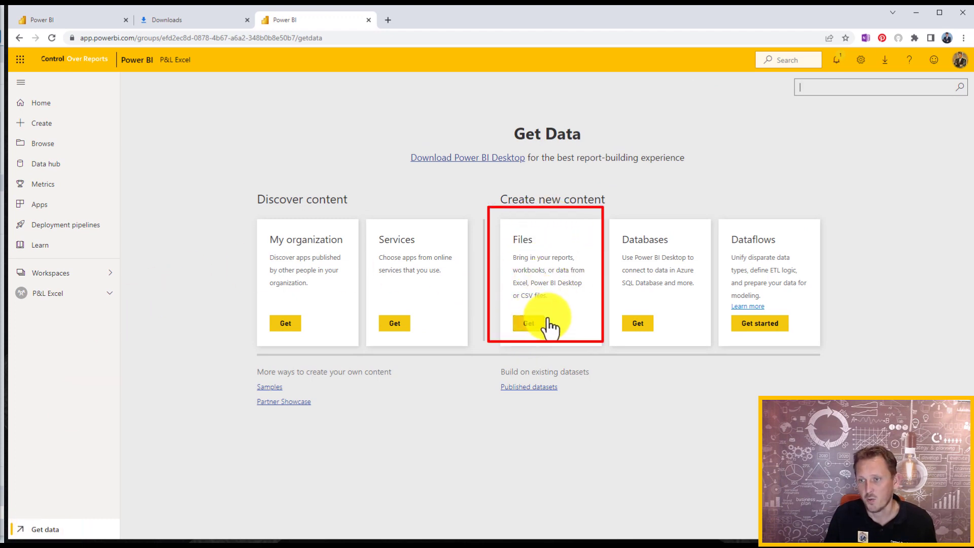
pyautogui.click(530, 324)
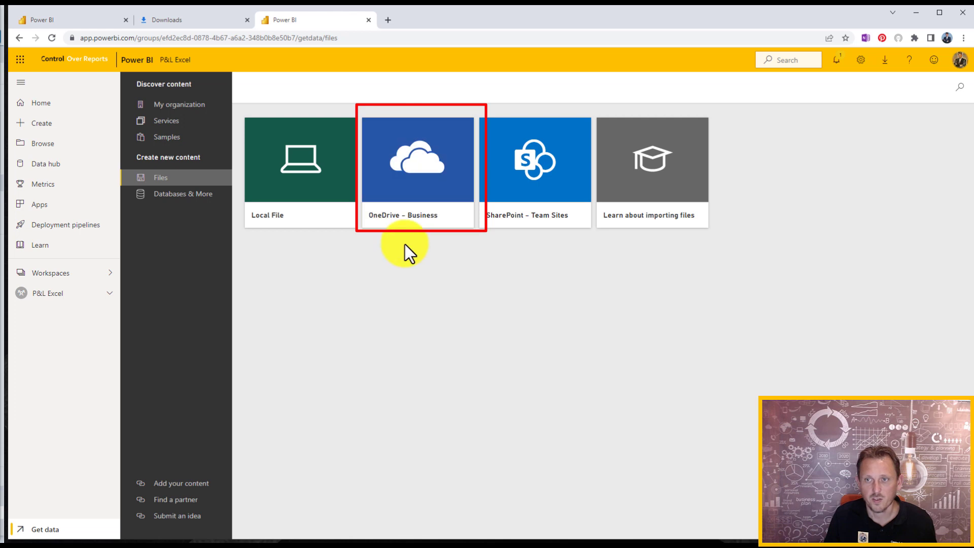
pyautogui.click(404, 221)
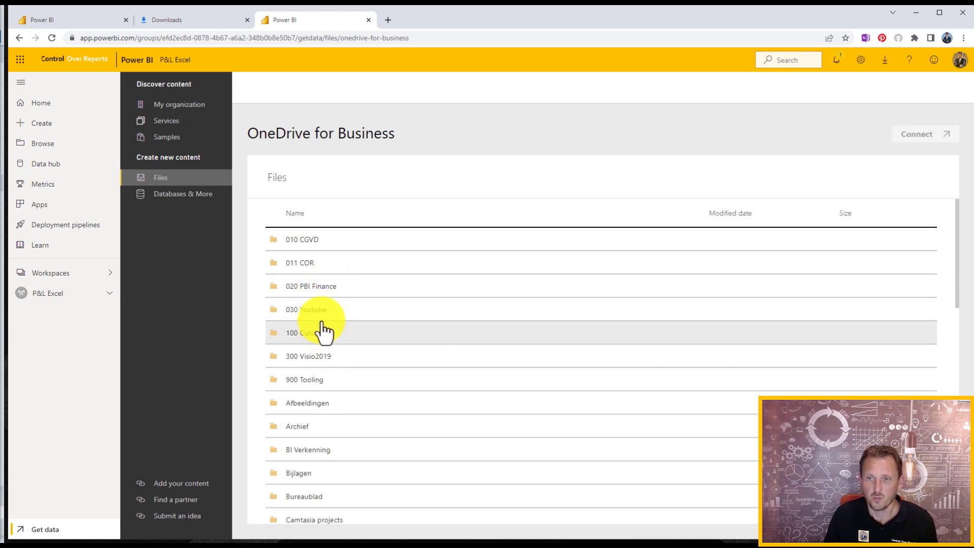
pyautogui.click(318, 289)
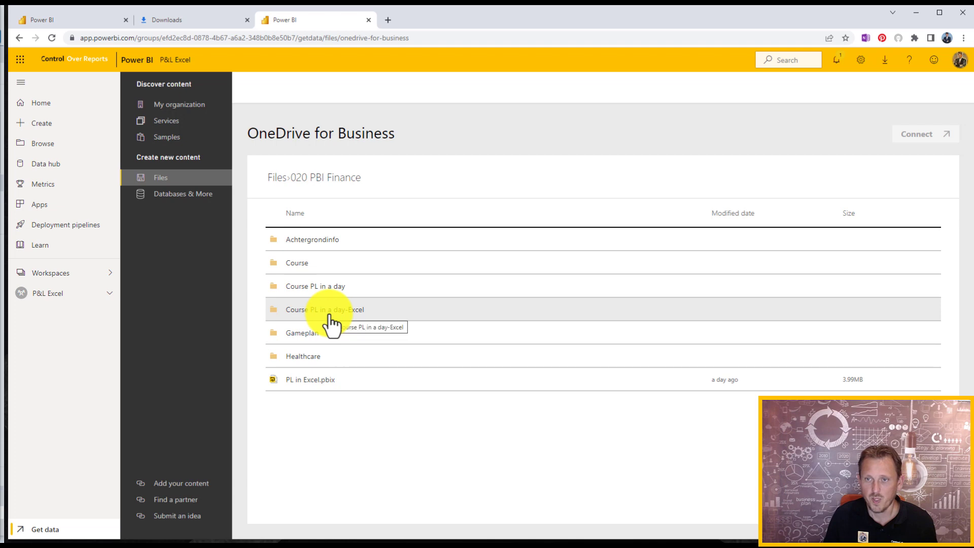
pyautogui.click(332, 326)
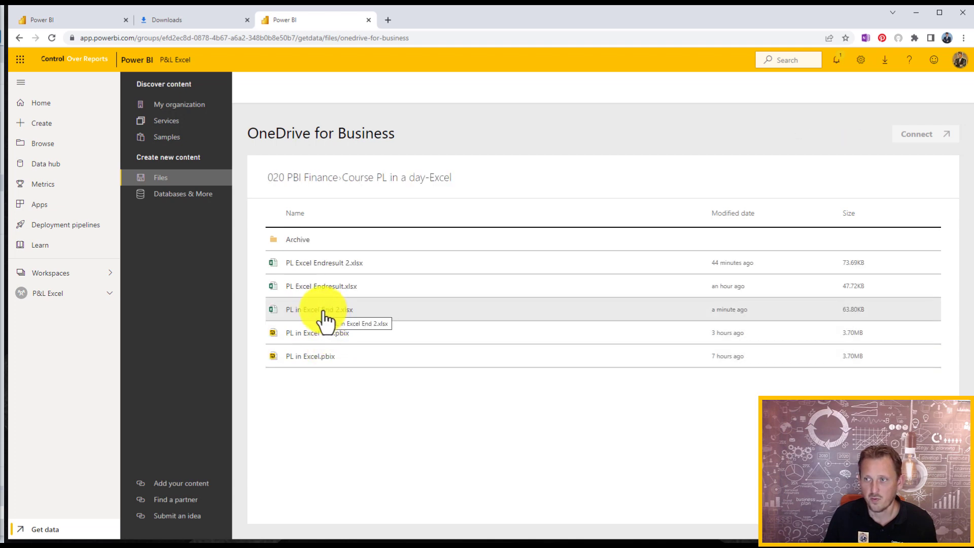
# Connect PL in Excel End 2.xlsx to the workspace as a workbook to manage and view in Power BI, rather than importing its data
pyautogui.click(323, 311)
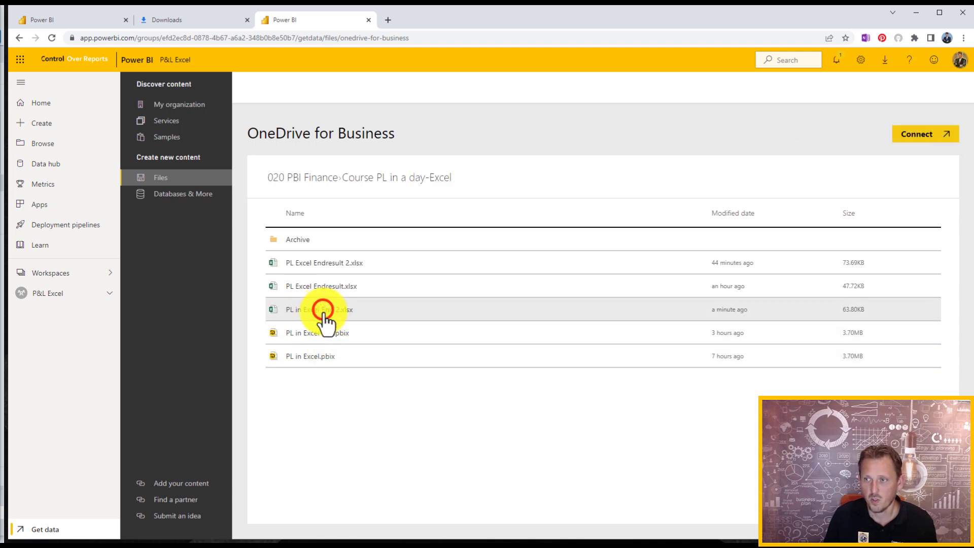
pyautogui.click(921, 136)
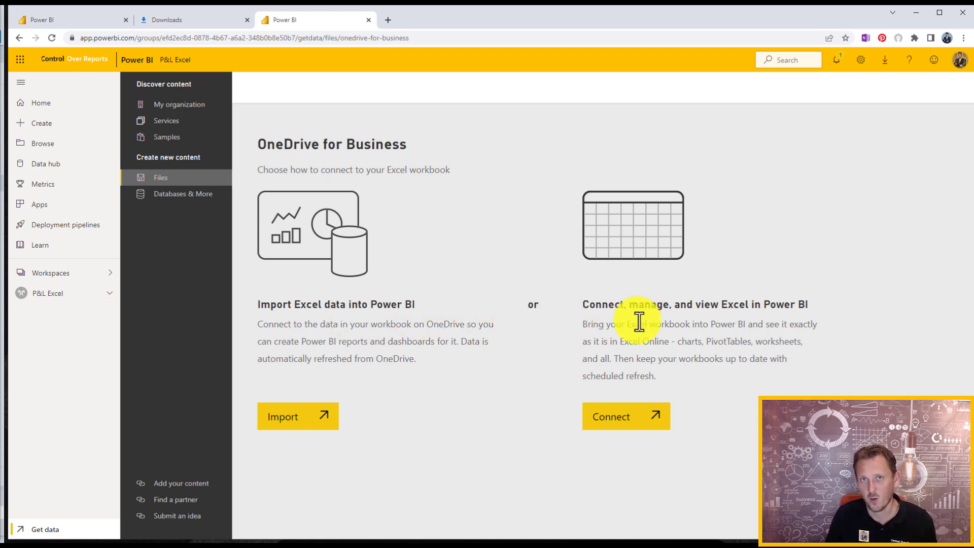
pyautogui.click(622, 422)
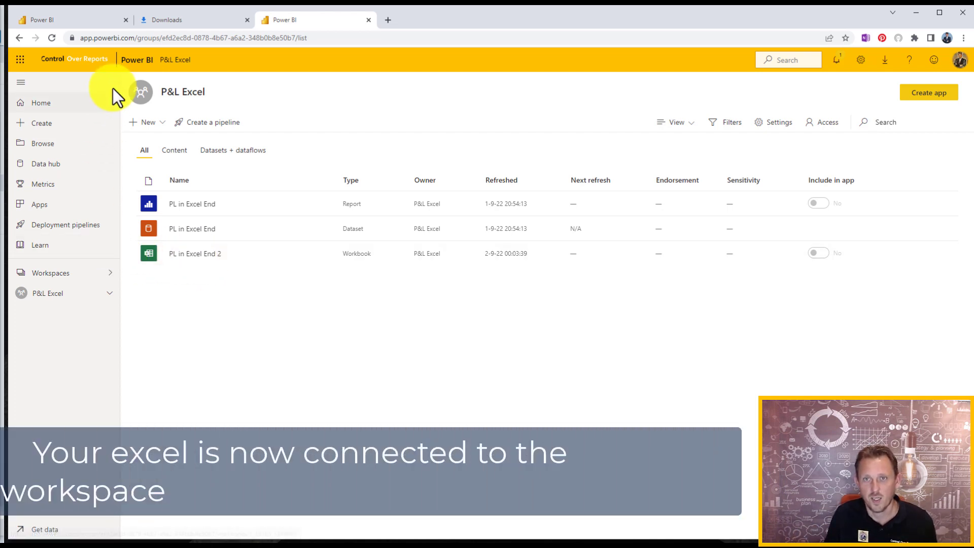
# Open the PL in Excel End 2 workbook from the P&L Excel workspace and allow its queries to run
pyautogui.click(197, 258)
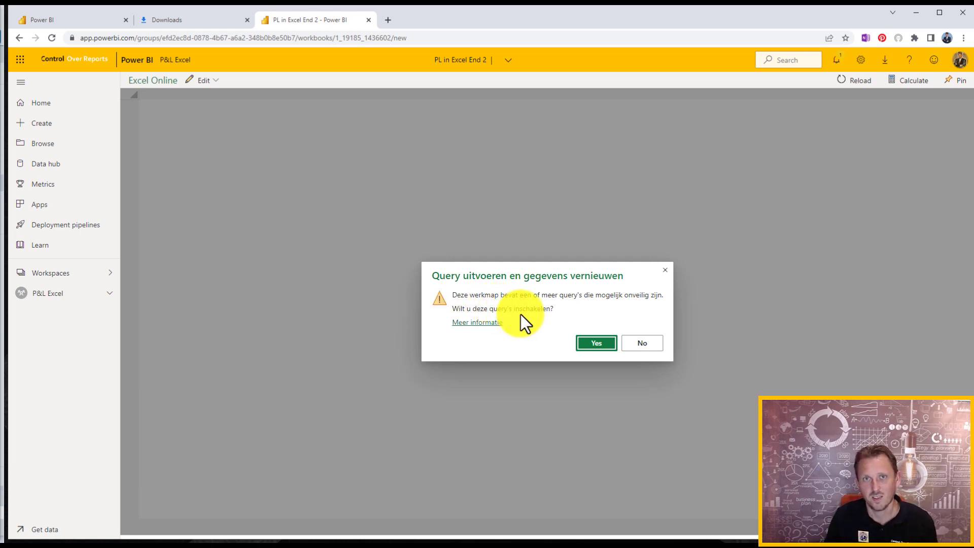
pyautogui.click(598, 341)
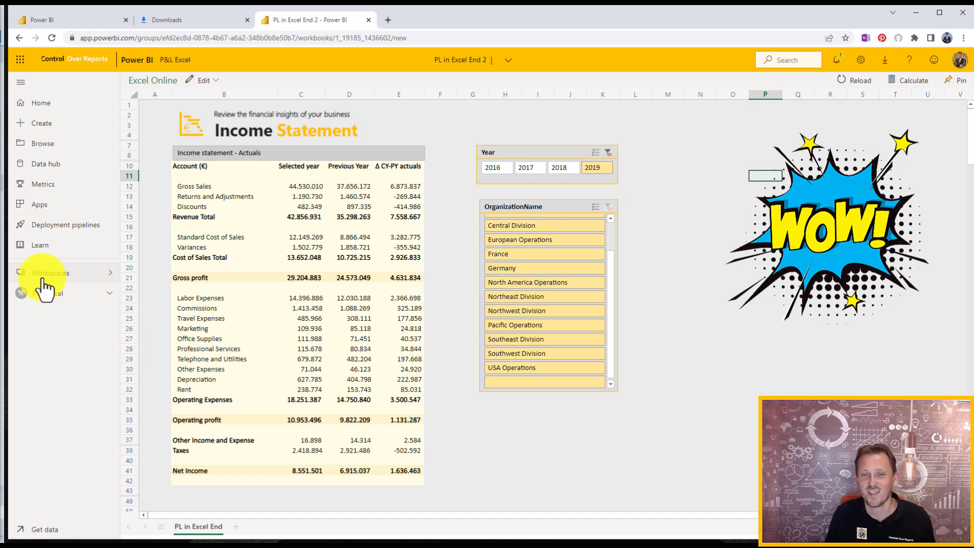
pyautogui.click(307, 316)
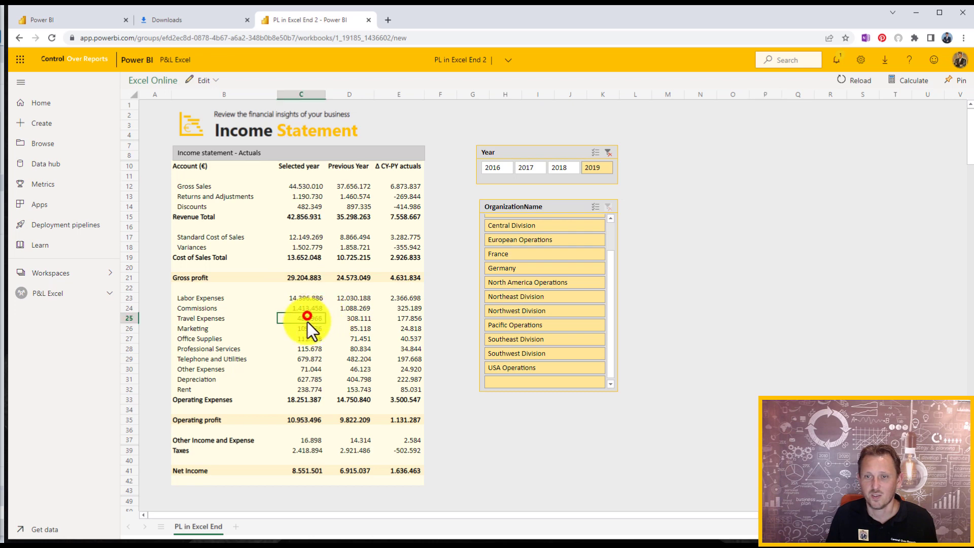
# Filter the online income statement to the organization Germany and the year 2018
pyautogui.click(522, 269)
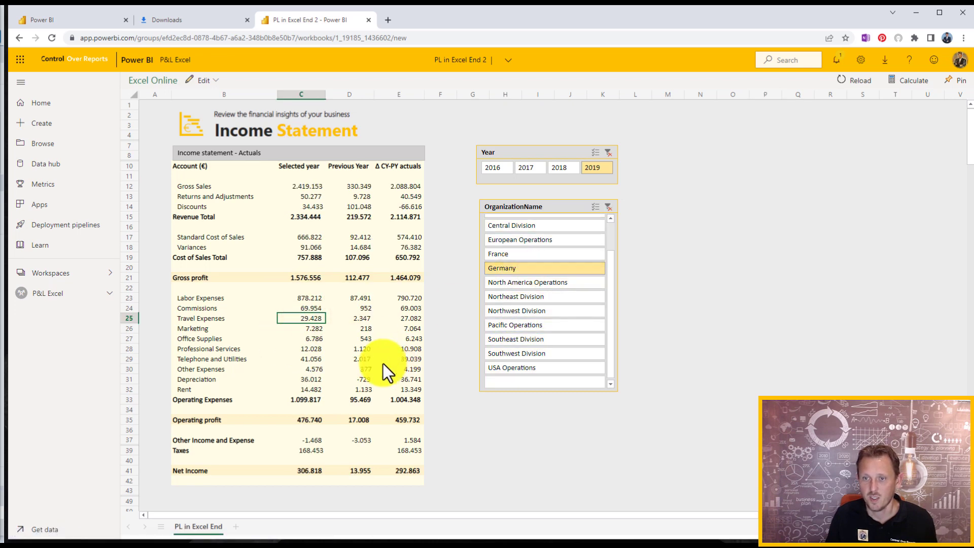
pyautogui.click(517, 270)
pyautogui.click(570, 170)
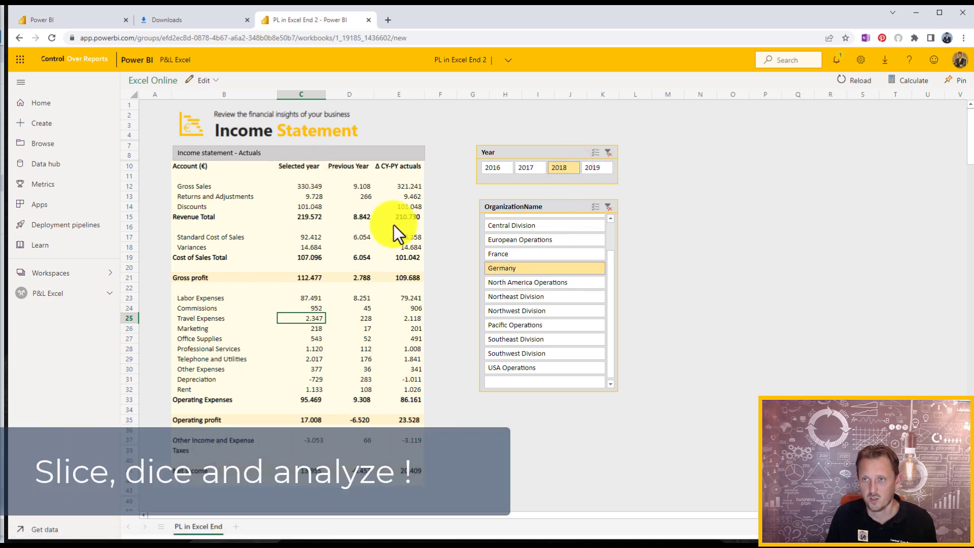
pyautogui.click(651, 215)
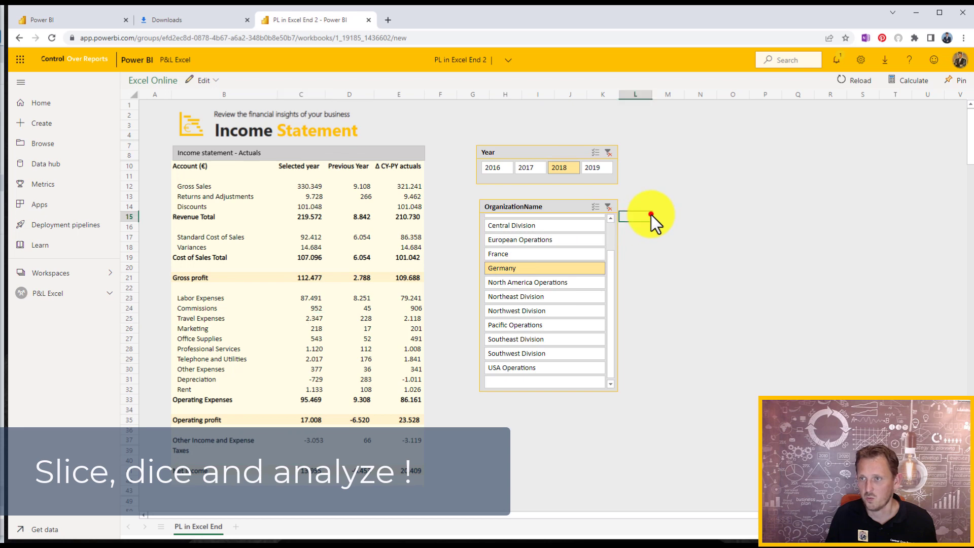
pyautogui.click(668, 187)
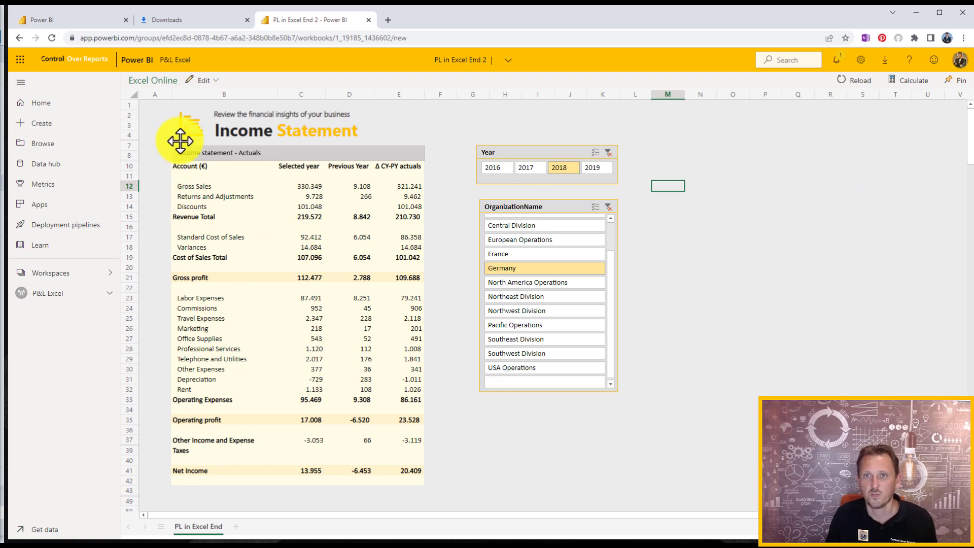
# Return to the P&L Excel workspace and grant the Pro+ account access with the Viewer role
pyautogui.click(55, 278)
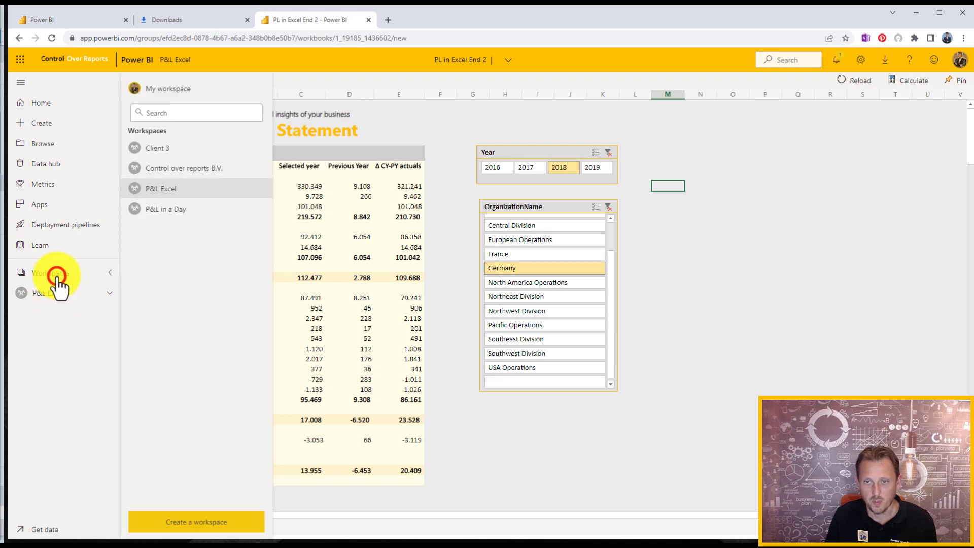
pyautogui.click(164, 191)
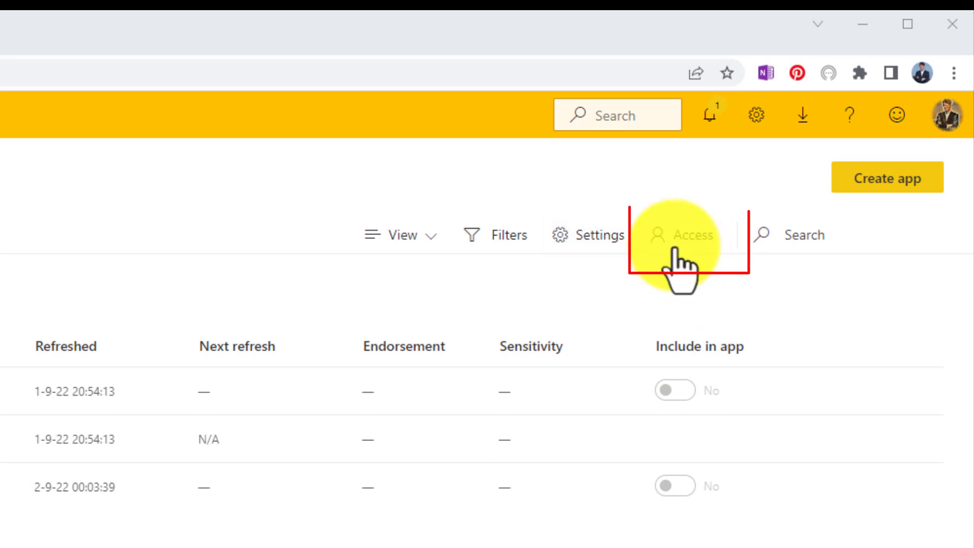
pyautogui.click(679, 241)
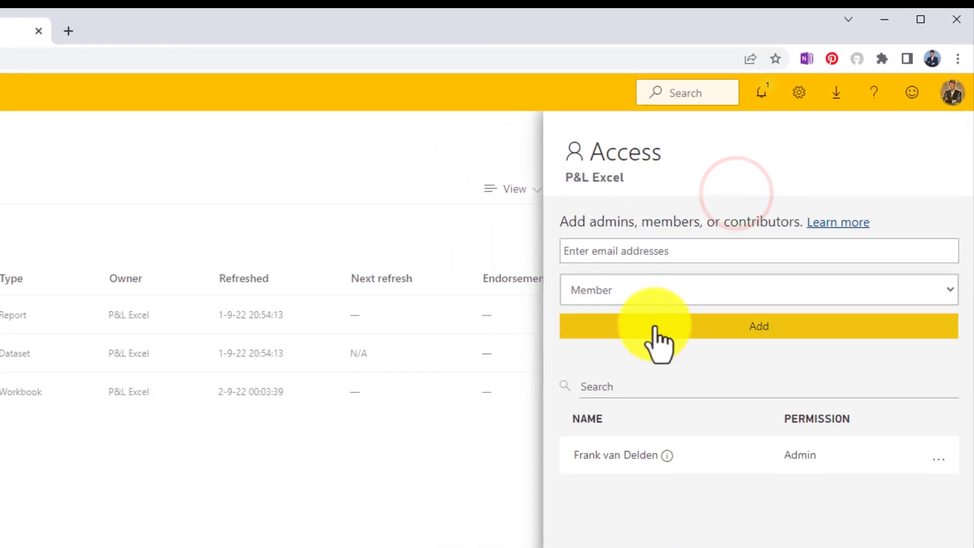
pyautogui.click(640, 254)
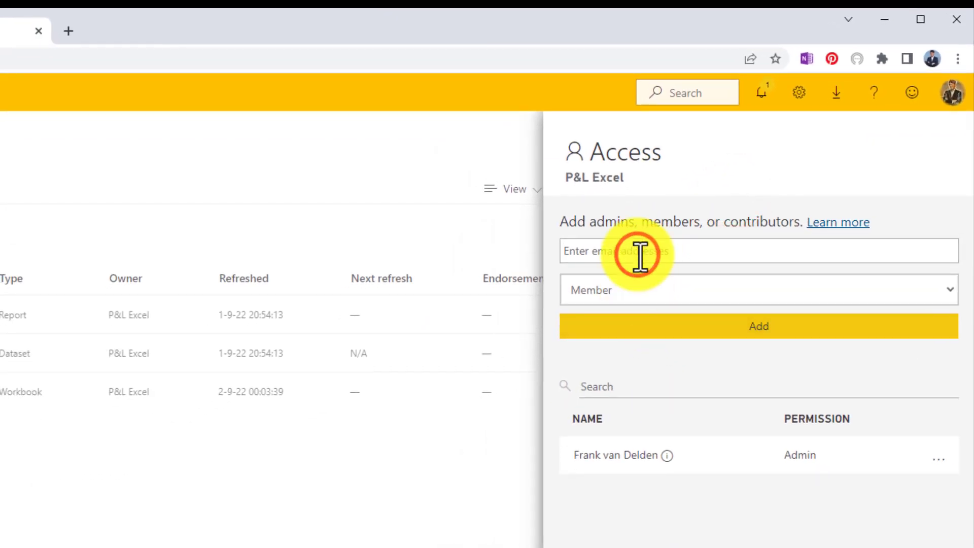
pyautogui.write('Pr')
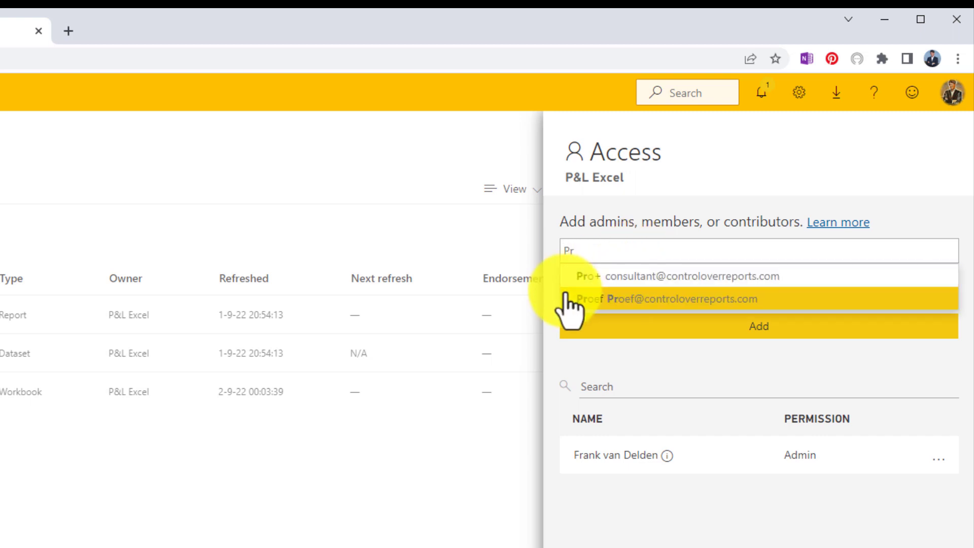
pyautogui.click(603, 275)
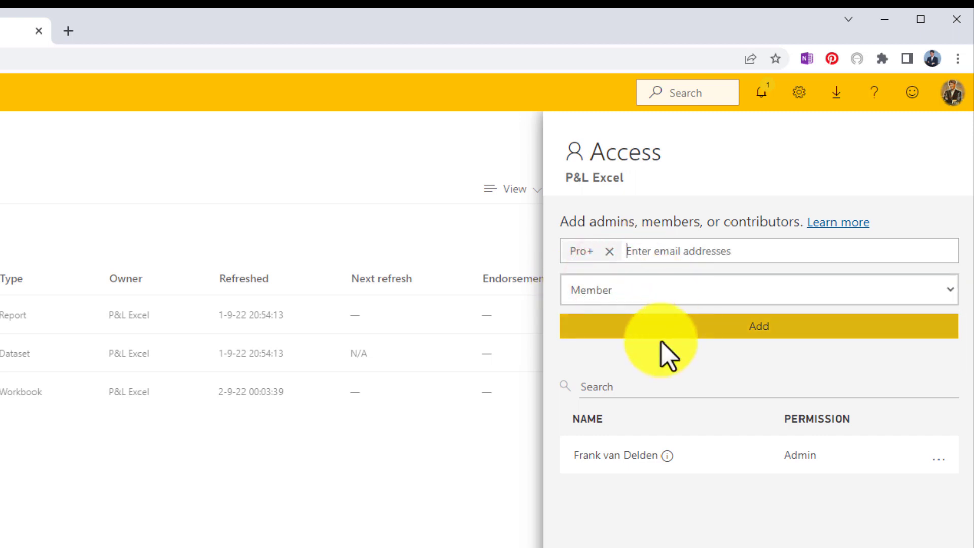
pyautogui.click(640, 290)
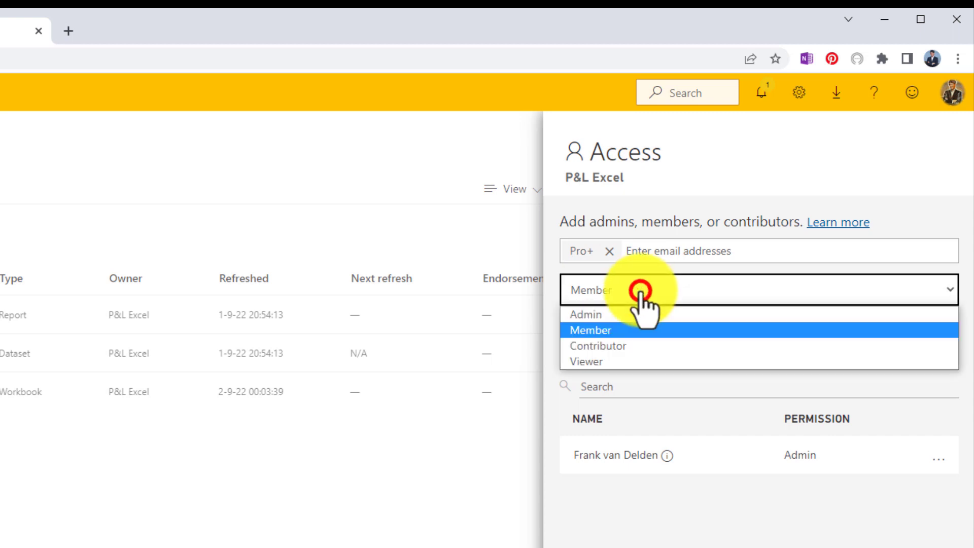
pyautogui.click(631, 361)
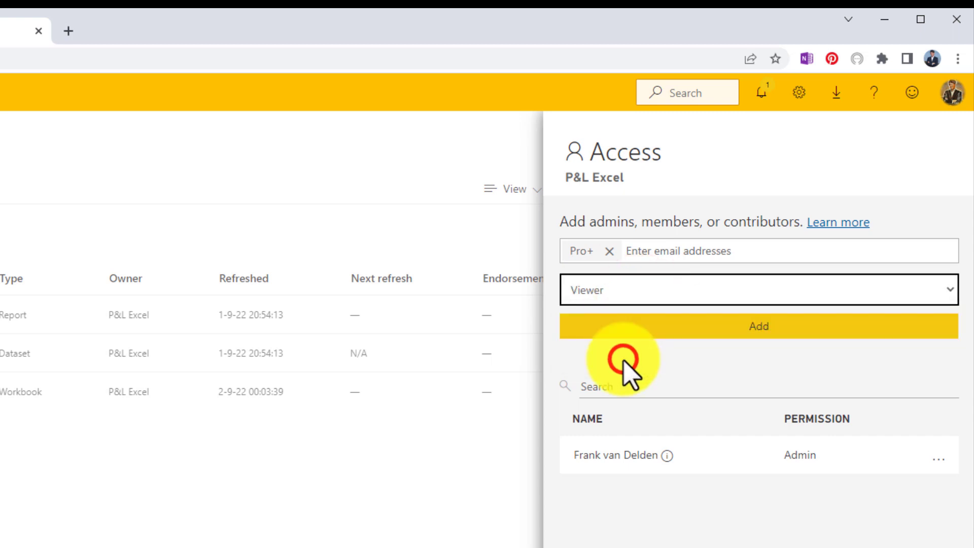
pyautogui.click(673, 327)
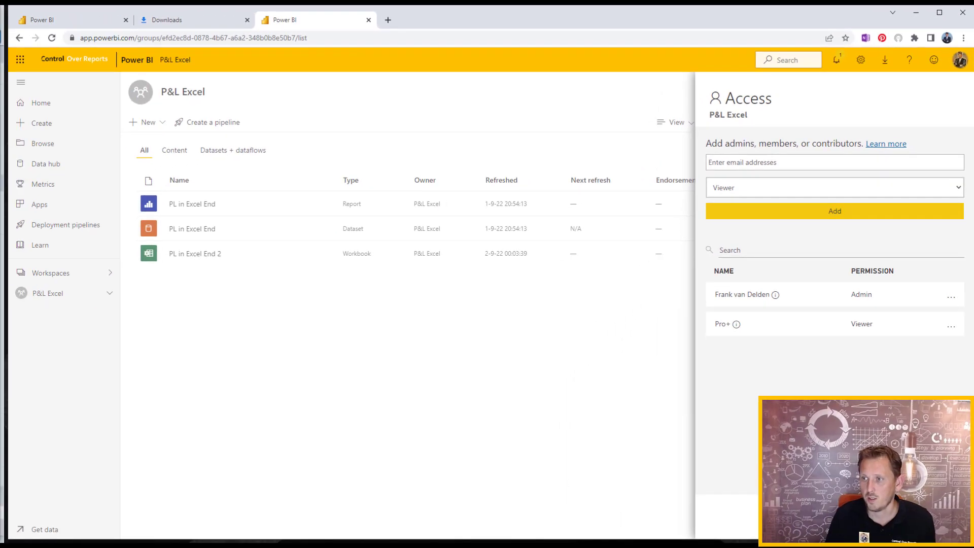
pyautogui.click(937, 516)
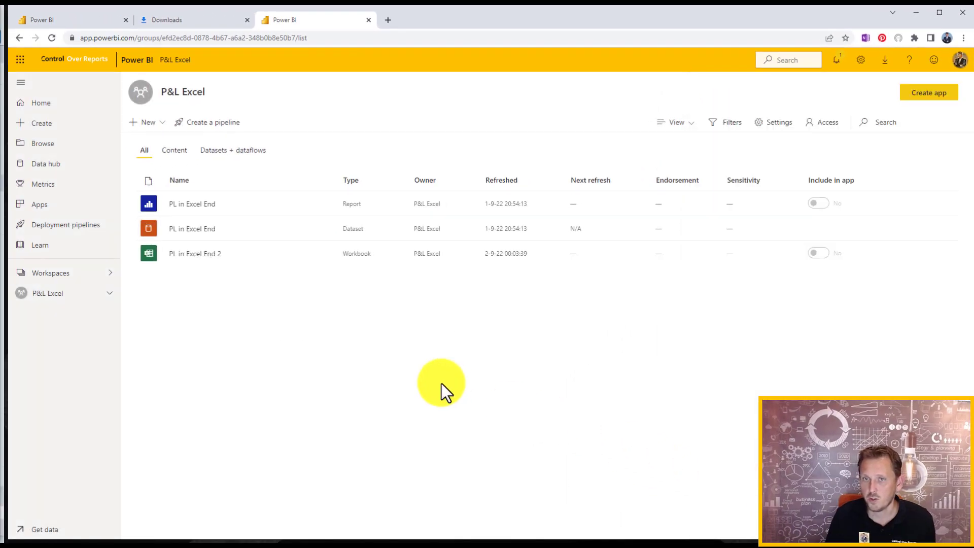
# Review the workspace's access list, and check which account is signed in to Power BI in the second user's browser
pyautogui.click(828, 126)
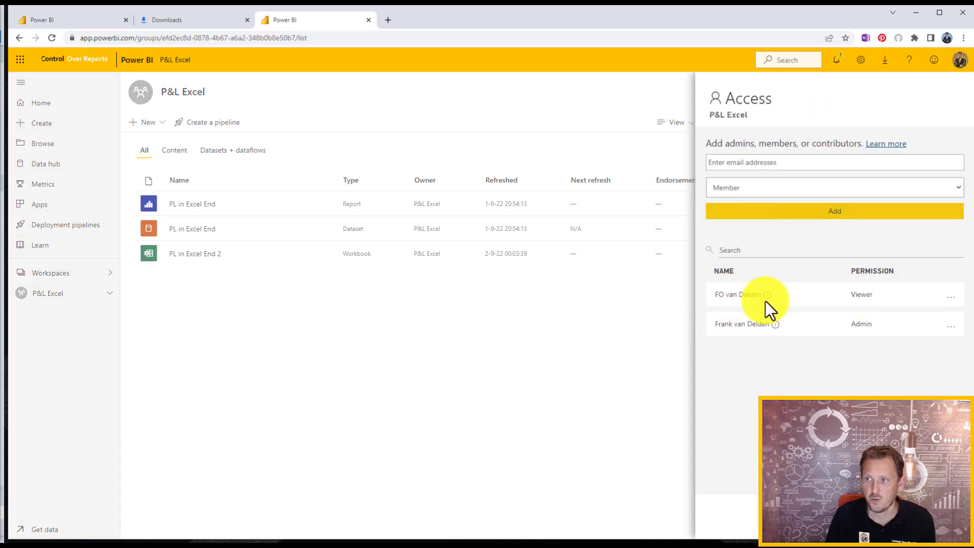
pyautogui.click(559, 412)
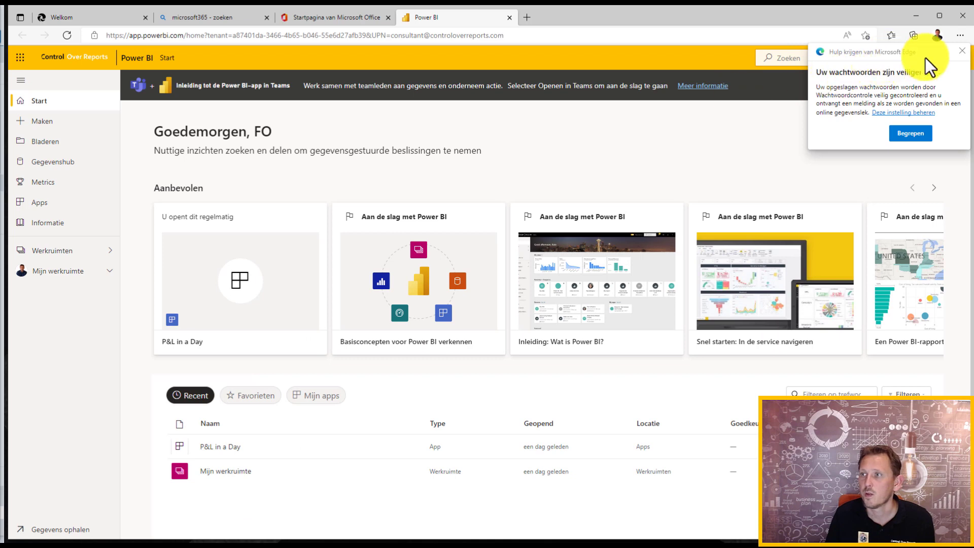
pyautogui.click(962, 50)
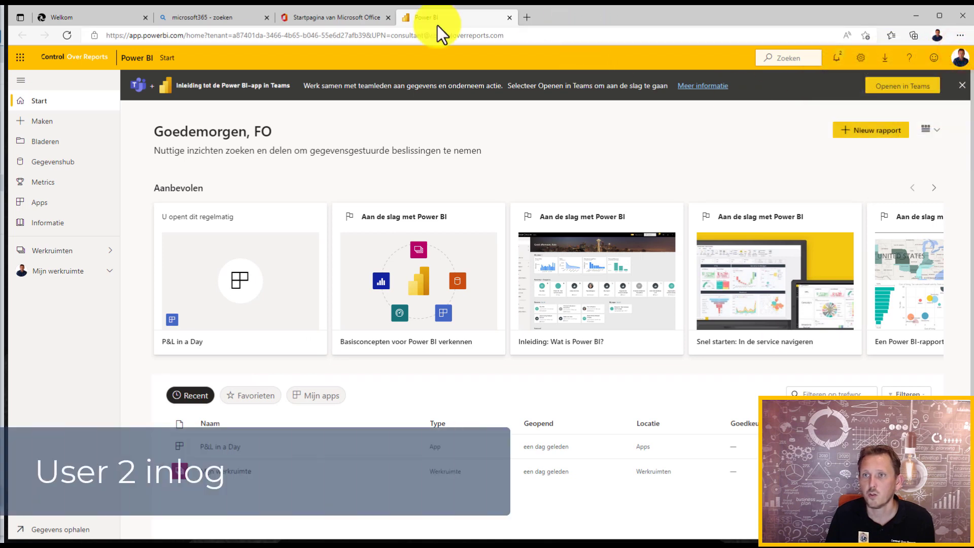
pyautogui.click(961, 63)
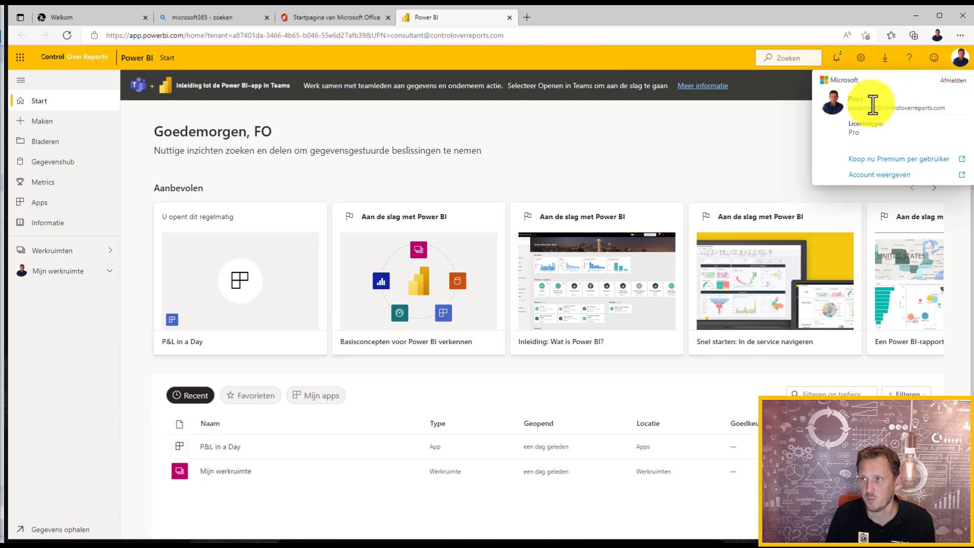
pyautogui.click(741, 147)
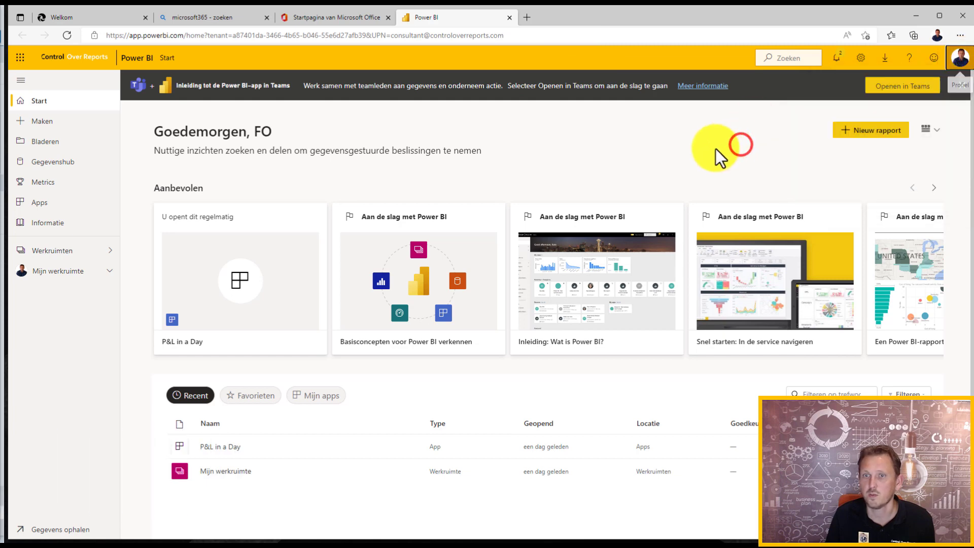
# In the second user's session, open the P&L Excel workspace and try to open the PL in Excel End 2 workbook
pyautogui.click(67, 254)
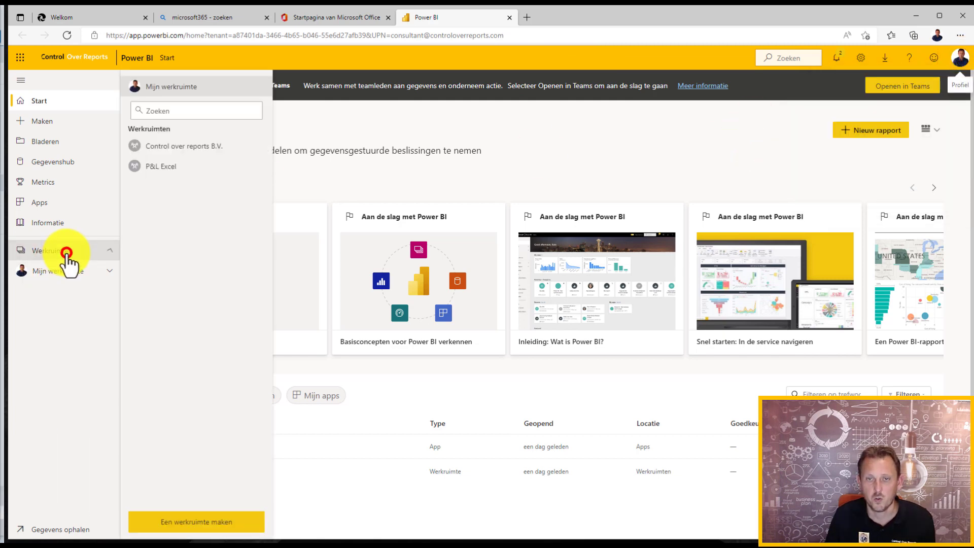
pyautogui.click(172, 170)
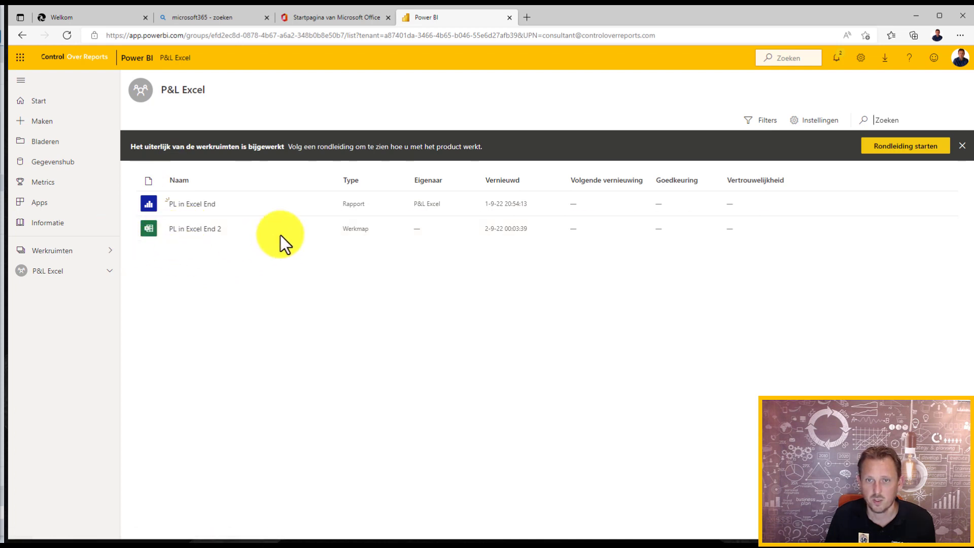
pyautogui.click(201, 229)
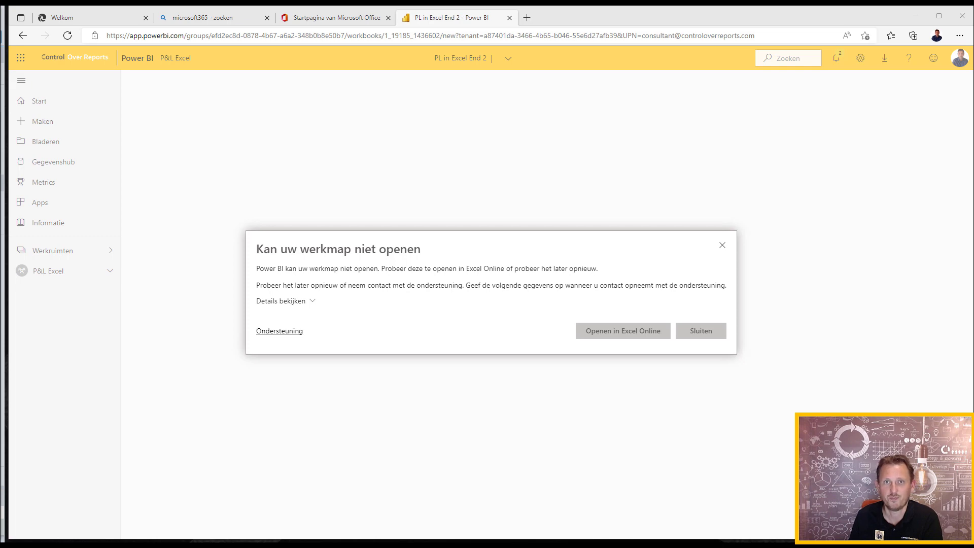
# Switch to File Explorer and start sharing PL in Excel End 2 through OneDrive, limiting the link to specific people without editing rights
pyautogui.click(326, 537)
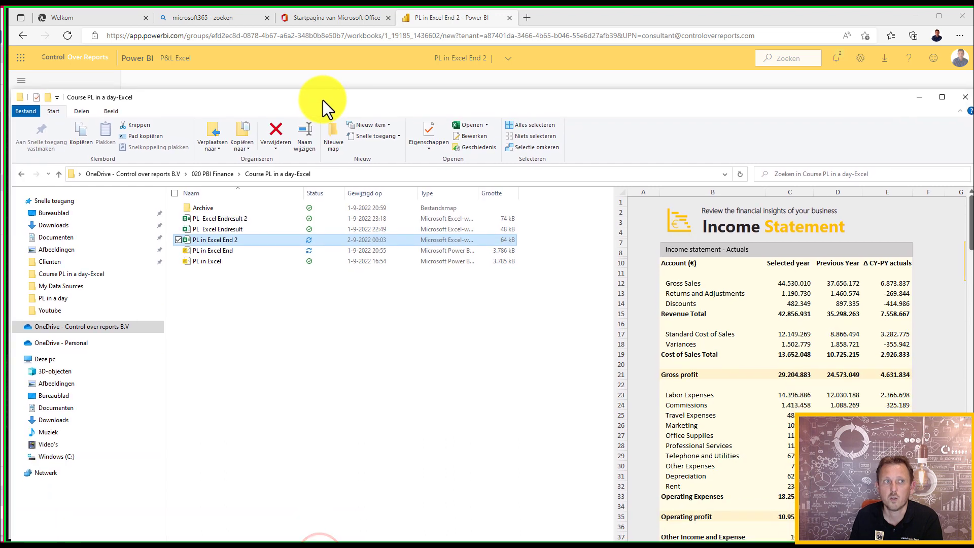
pyautogui.moveTo(323, 100); pyautogui.dragTo(319, 8)
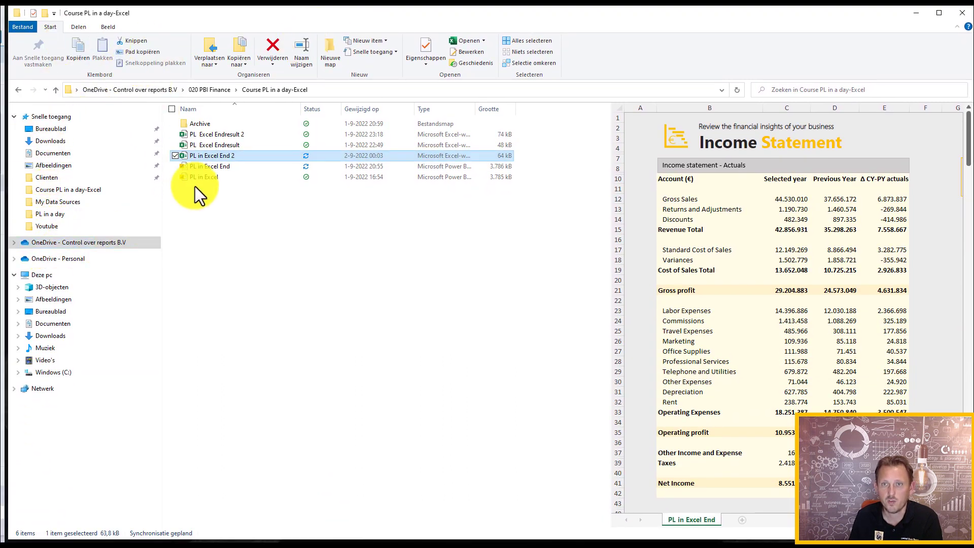
pyautogui.rightClick(212, 157)
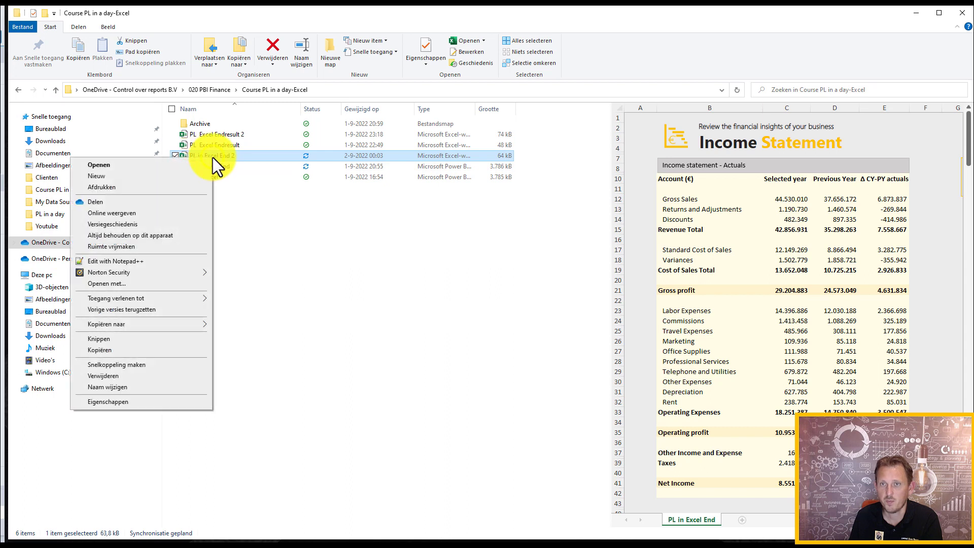
pyautogui.click(101, 203)
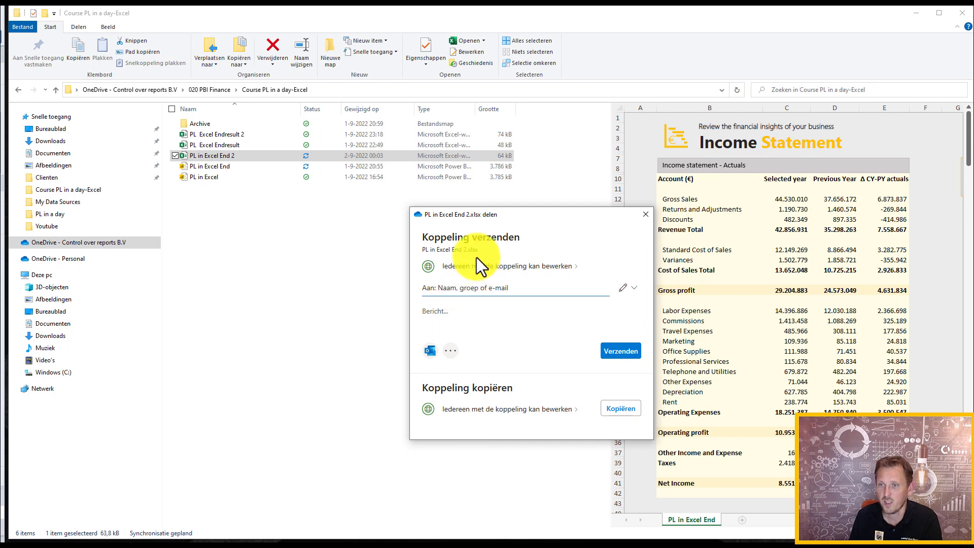
pyautogui.click(501, 265)
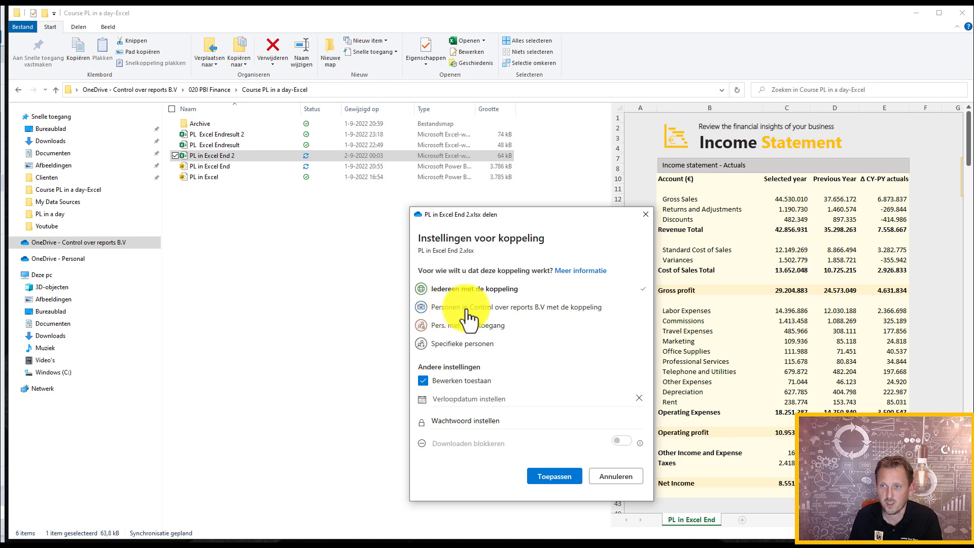
pyautogui.click(457, 346)
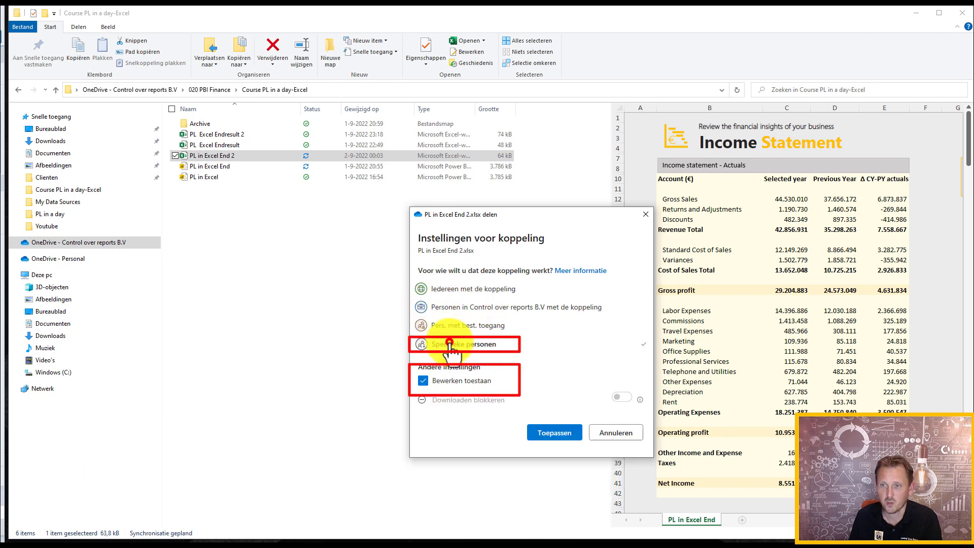
pyautogui.click(425, 383)
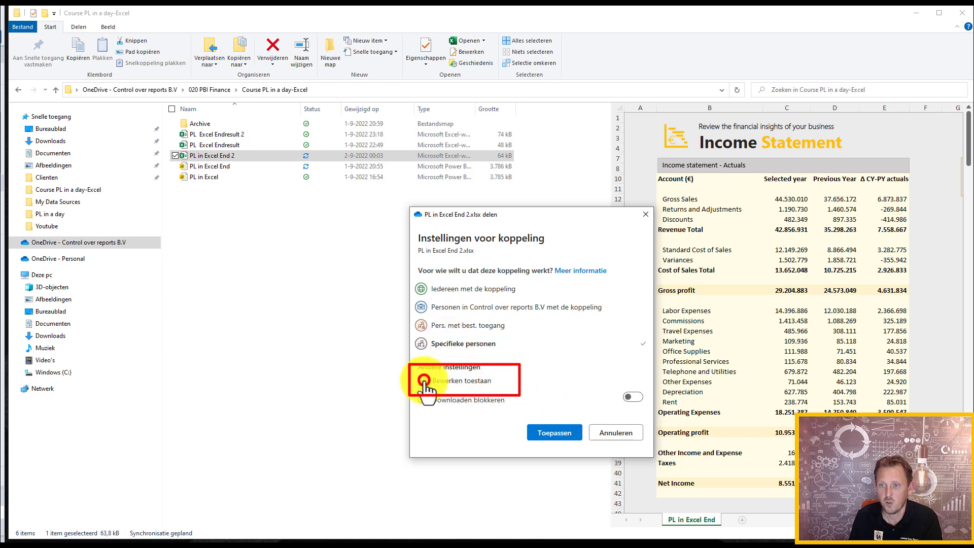
pyautogui.click(555, 433)
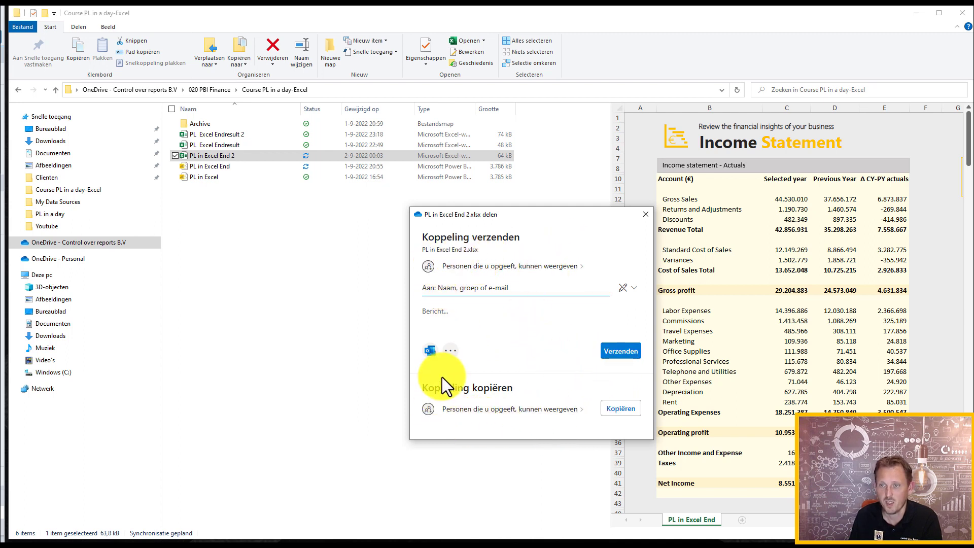
# Add the Pro+ account as the recipient of the workbook's sharing link and copy the link
pyautogui.click(622, 417)
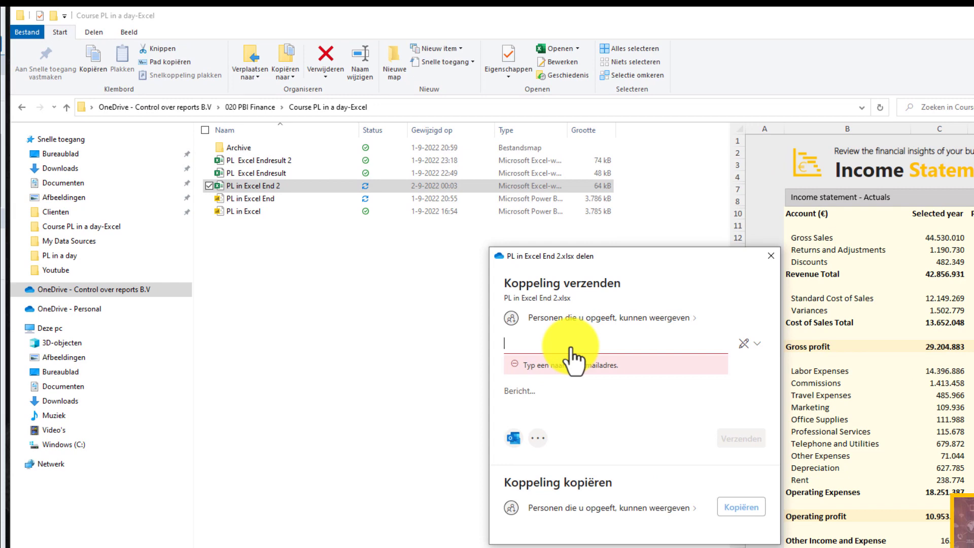
pyautogui.click(570, 350)
pyautogui.write('pro+')
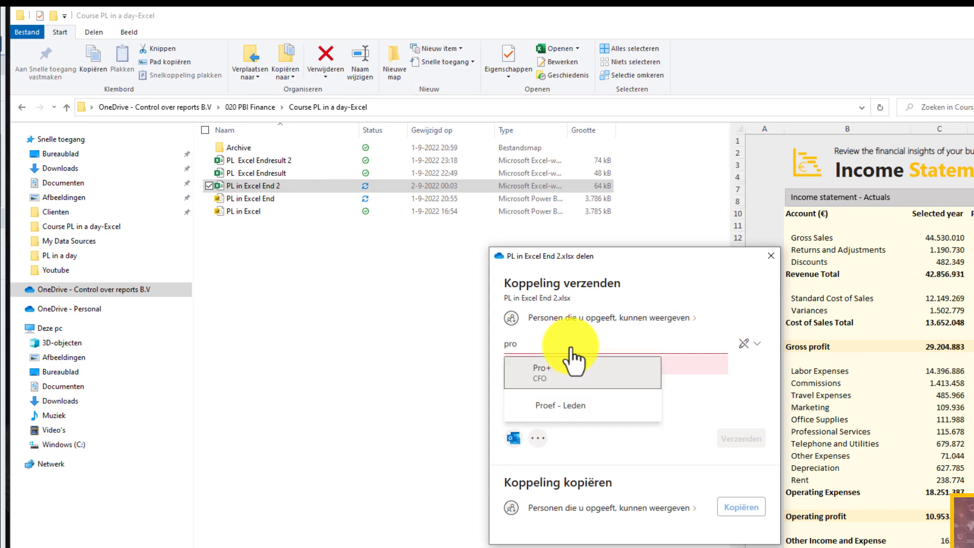
pyautogui.click(543, 375)
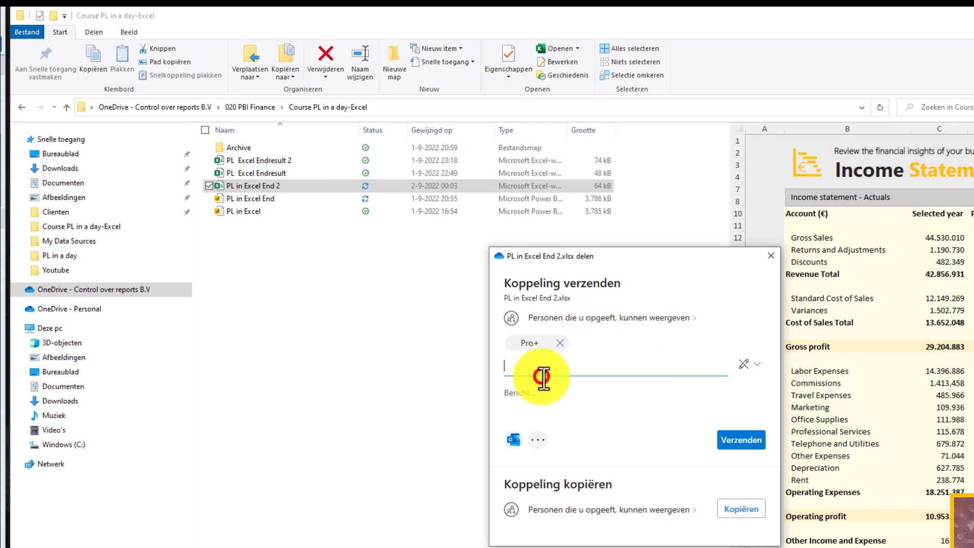
pyautogui.click(739, 510)
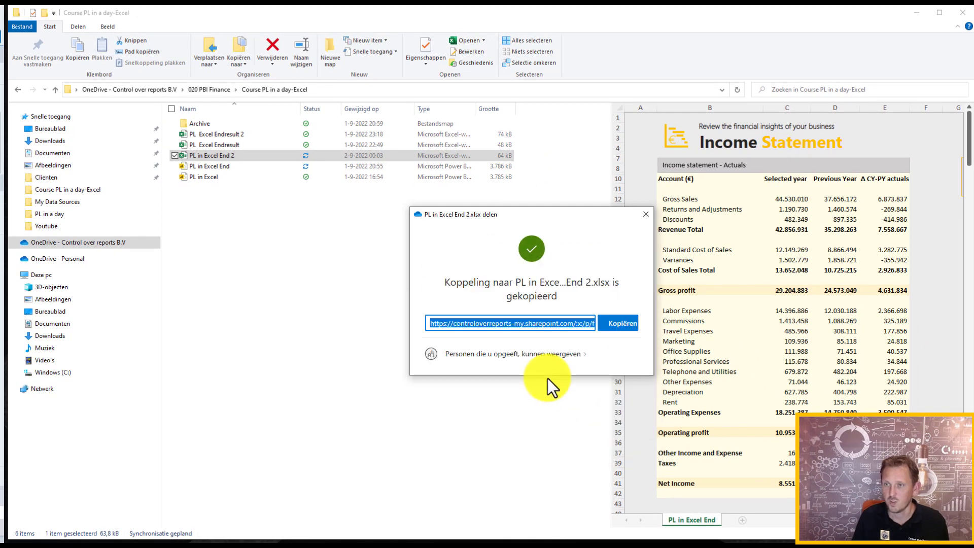
pyautogui.click(616, 321)
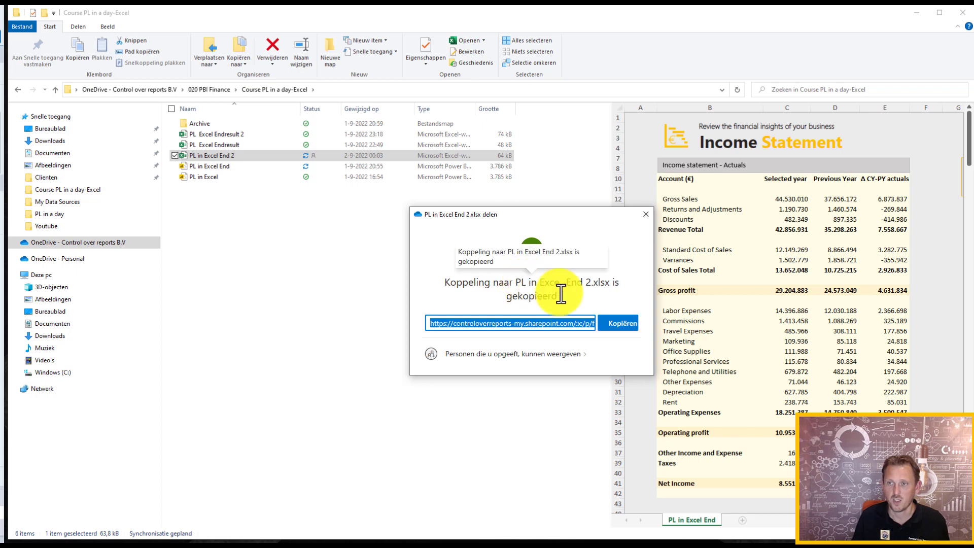
pyautogui.click(642, 214)
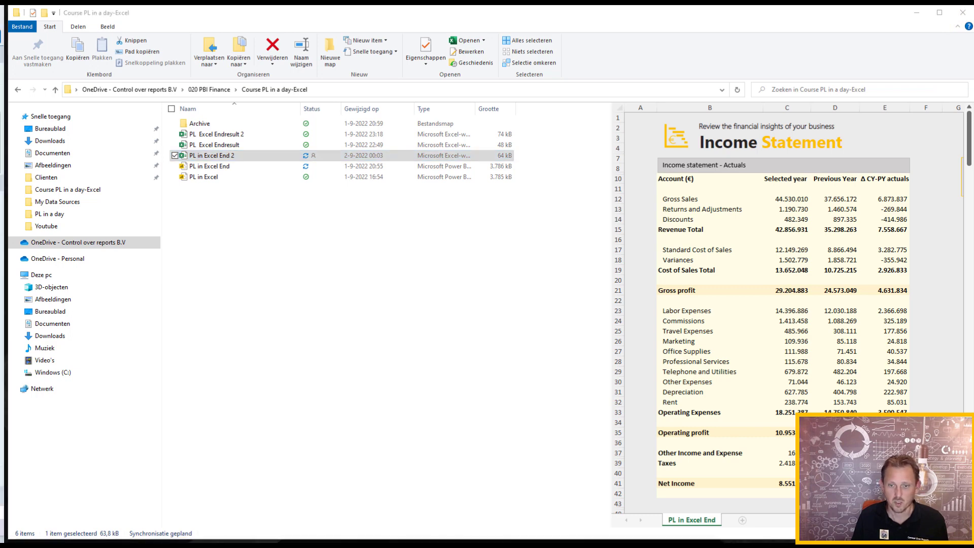
# In the second user's session, reopen PL in Excel End 2 with its queries enabled and try to filter the income statement to France
pyautogui.moveTo(614, 542); pyautogui.dragTo(617, 20)
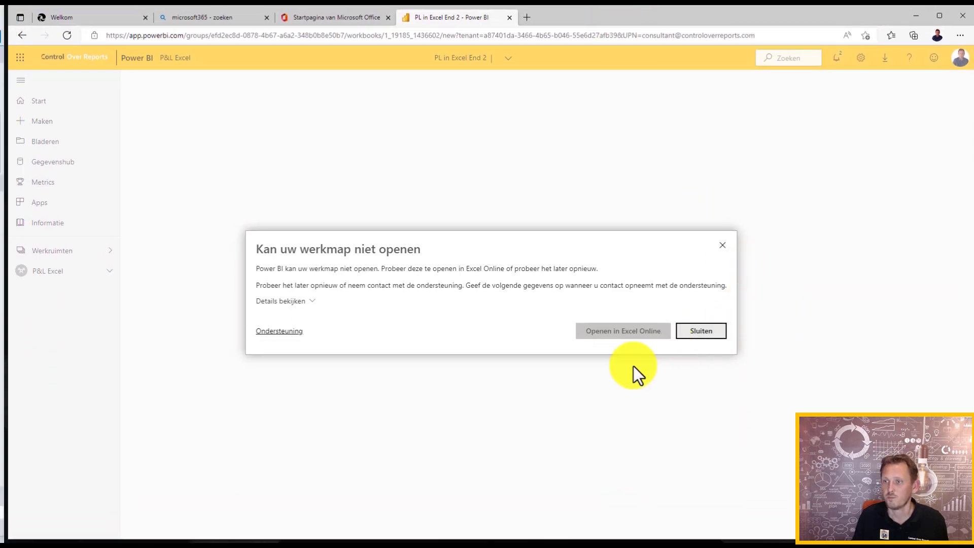
pyautogui.click(721, 245)
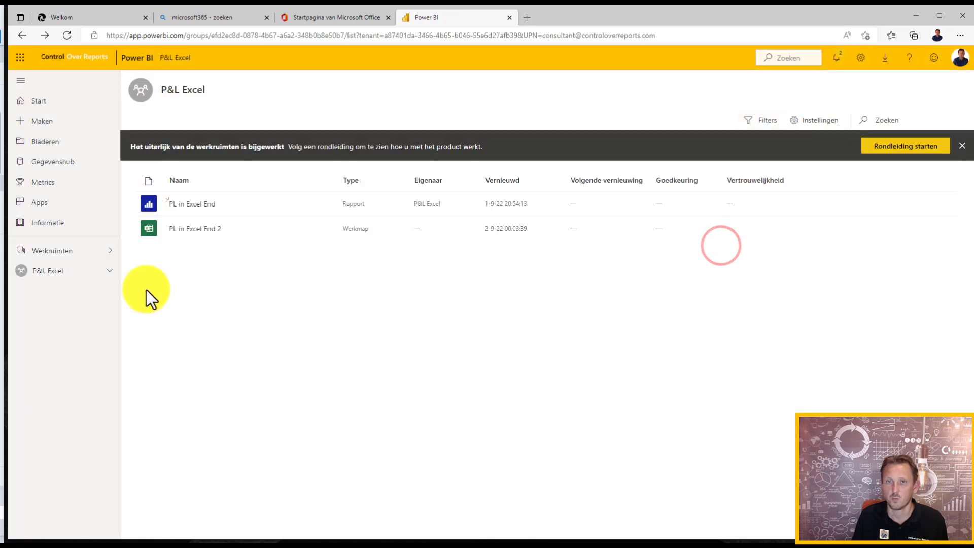
pyautogui.click(202, 228)
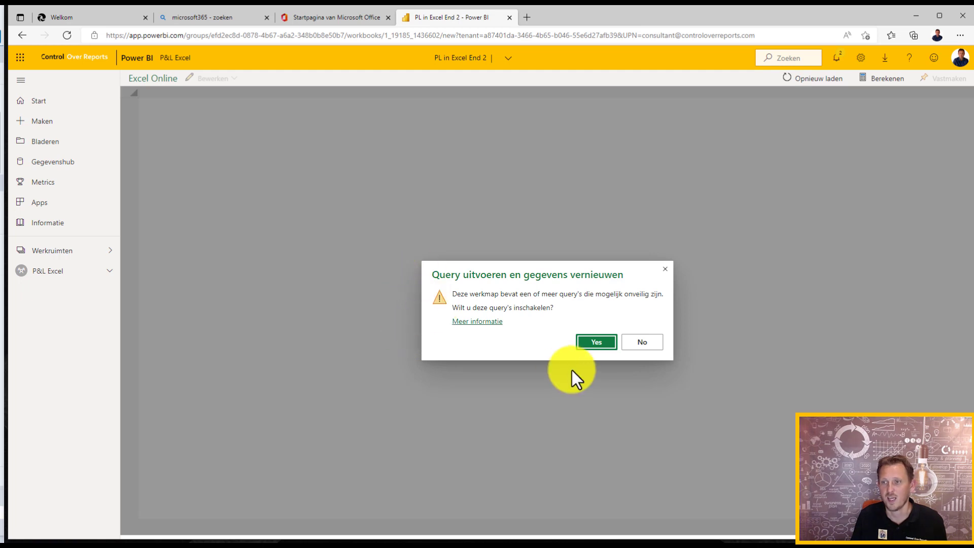
pyautogui.click(593, 341)
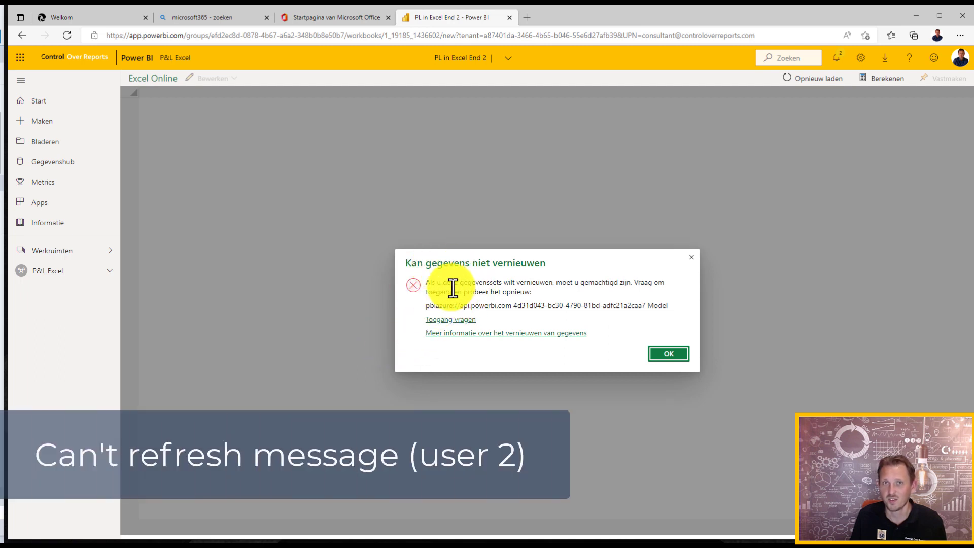
pyautogui.click(665, 355)
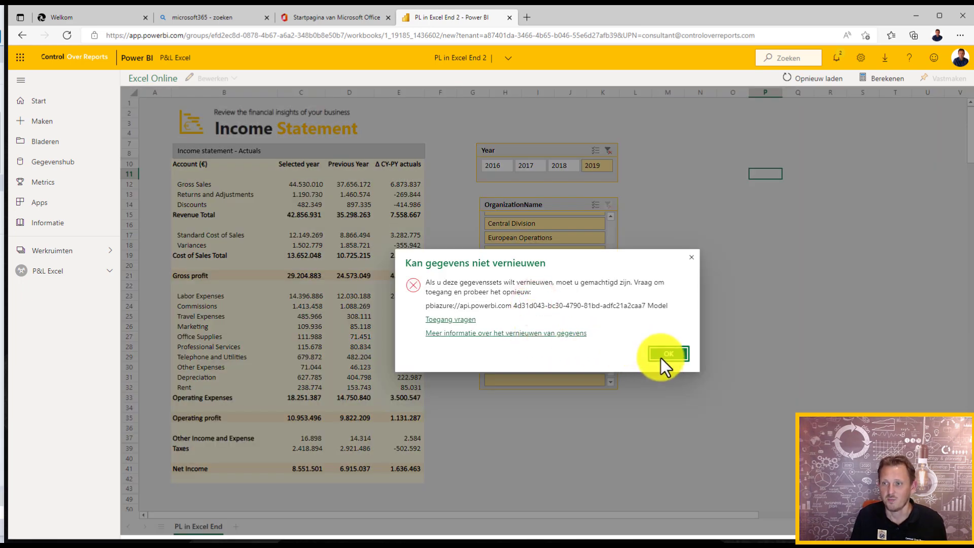
pyautogui.click(661, 355)
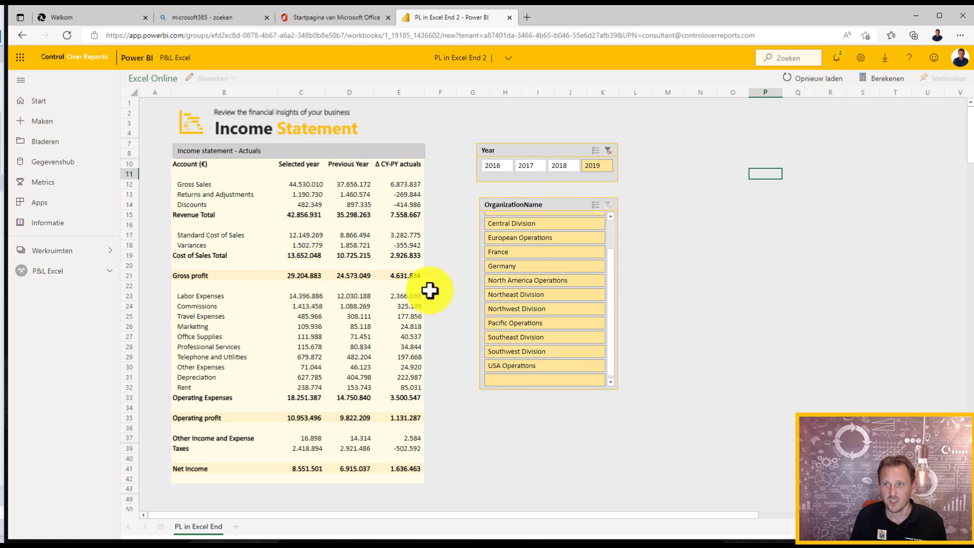
pyautogui.click(507, 252)
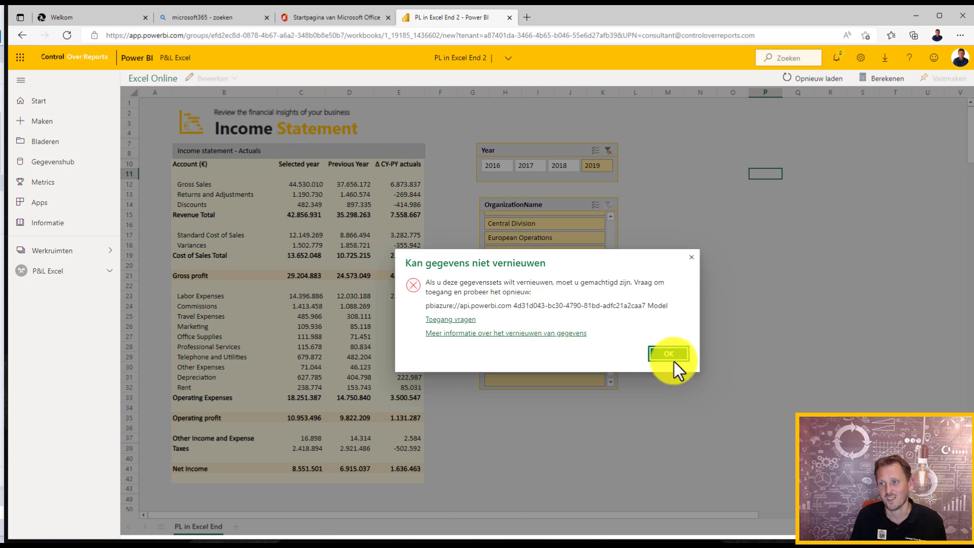
pyautogui.click(669, 355)
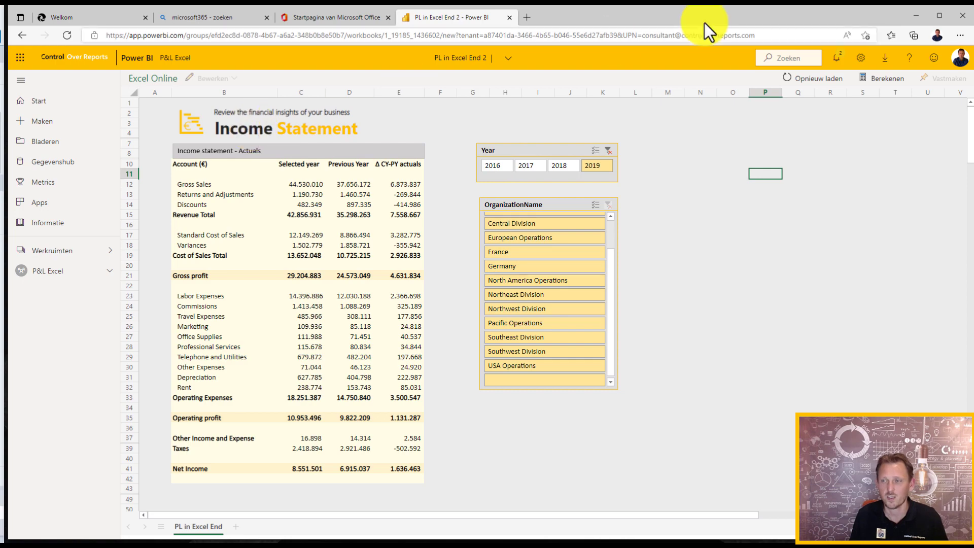
# Switch to the admin's Power BI browser, open the PL in Excel End report and review its Step 6 and Step 7 pages on granting permission
pyautogui.moveTo(770, 13); pyautogui.dragTo(10, 428)
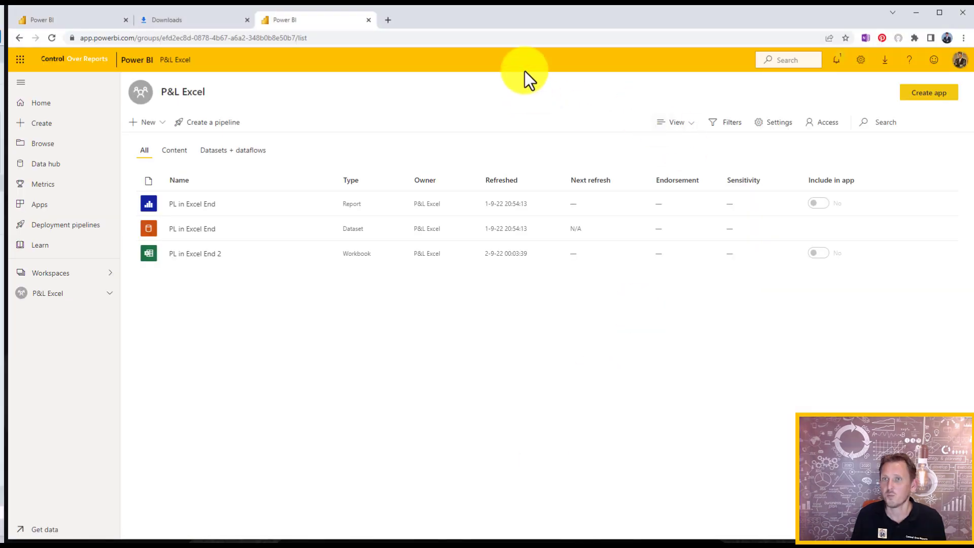
pyautogui.click(512, 26)
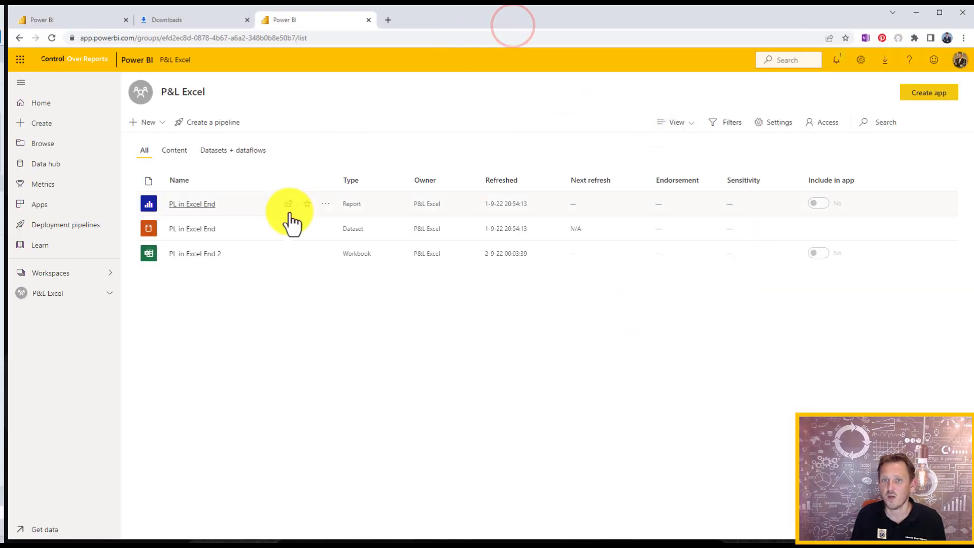
pyautogui.click(197, 279)
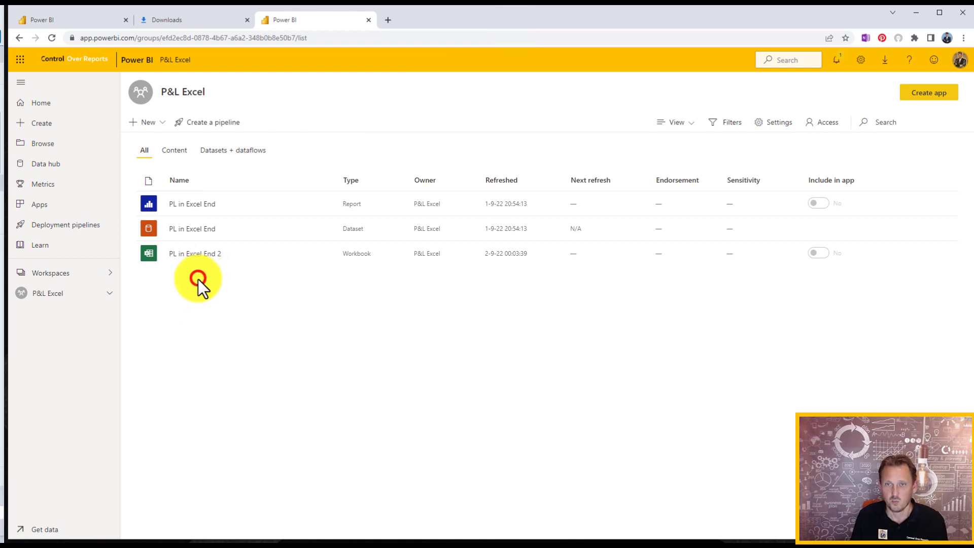
pyautogui.click(180, 206)
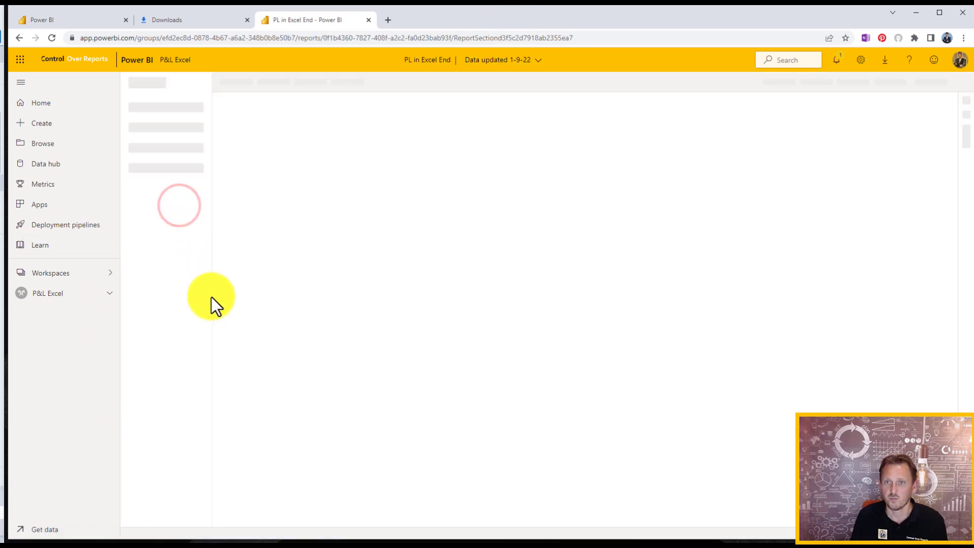
pyautogui.click(161, 213)
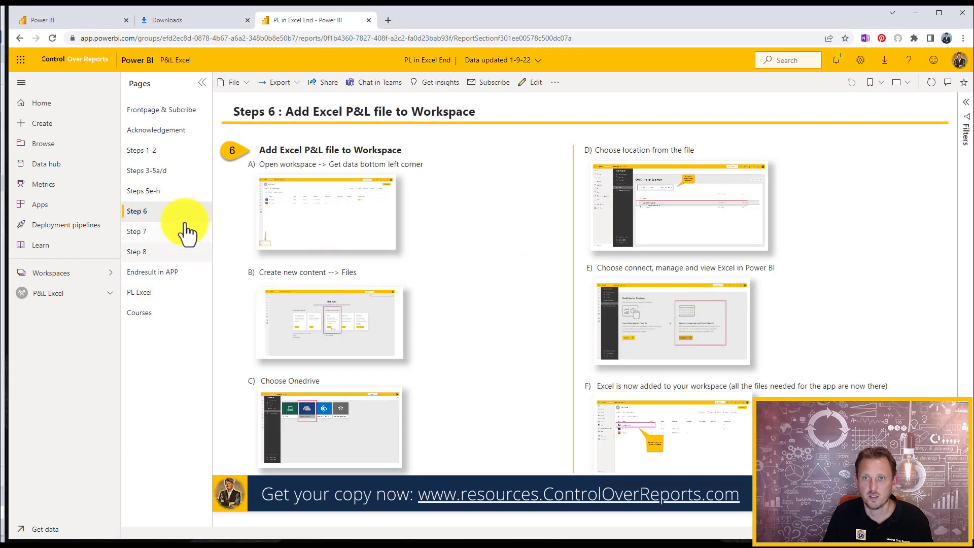
pyautogui.click(162, 229)
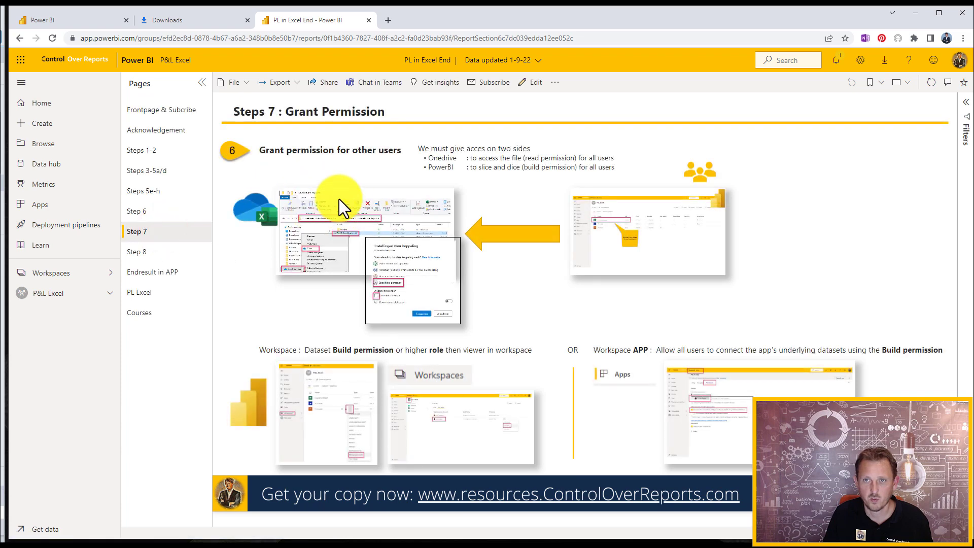
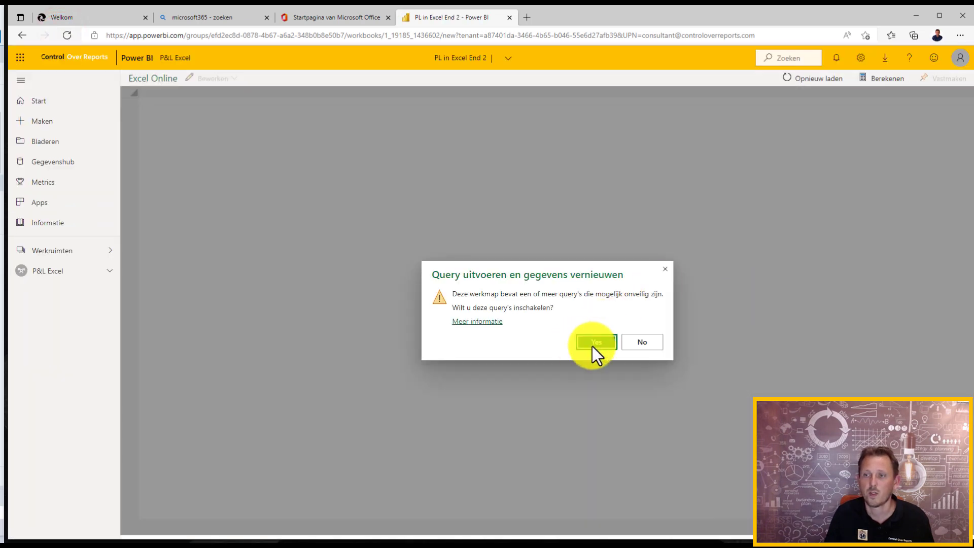
# Test the OrganizationName slicer in the second user's session with France and Germany, and with France alone, and return to the P&L Excel workspace
pyautogui.click(598, 344)
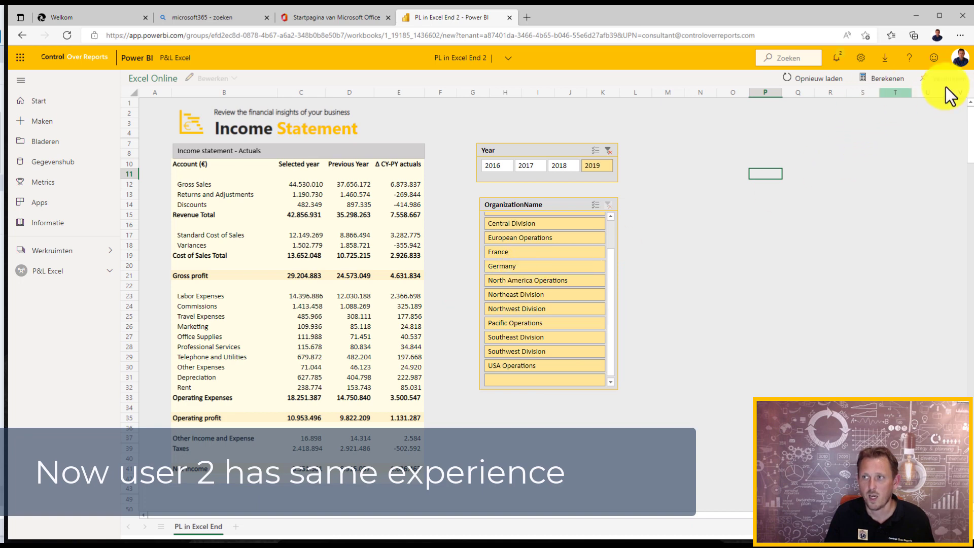
pyautogui.click(536, 252)
pyautogui.keyDown('ctrl'); pyautogui.click(530, 263); pyautogui.keyUp('ctrl')
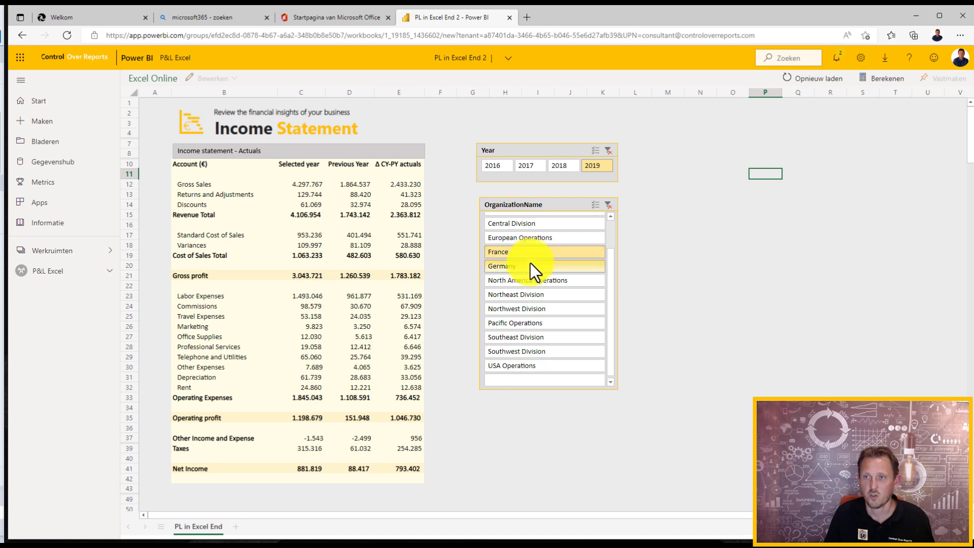
pyautogui.click(530, 253)
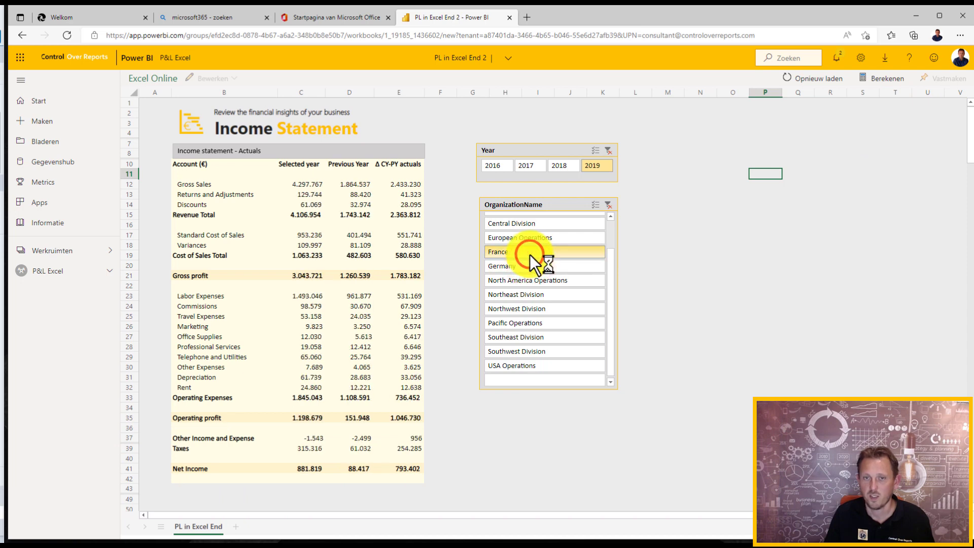
pyautogui.click(70, 250)
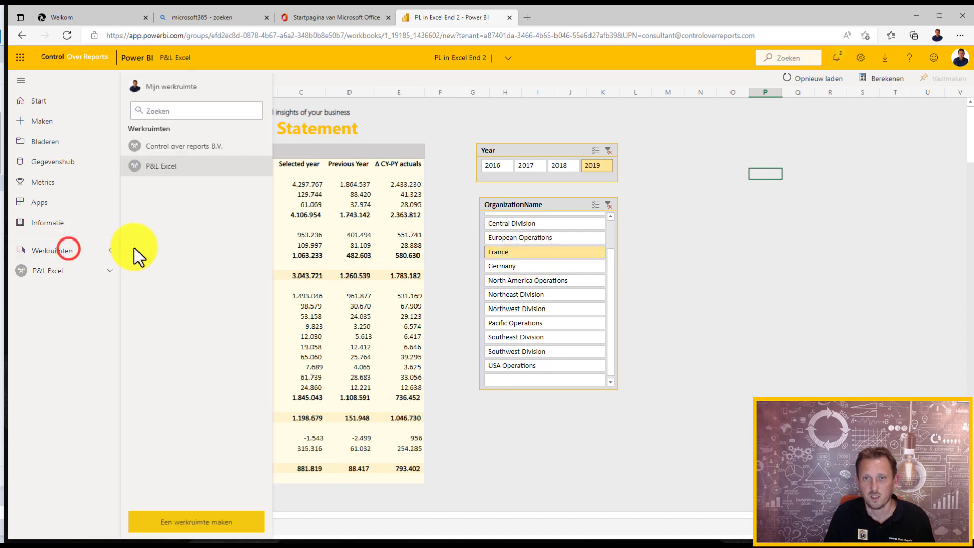
pyautogui.click(168, 171)
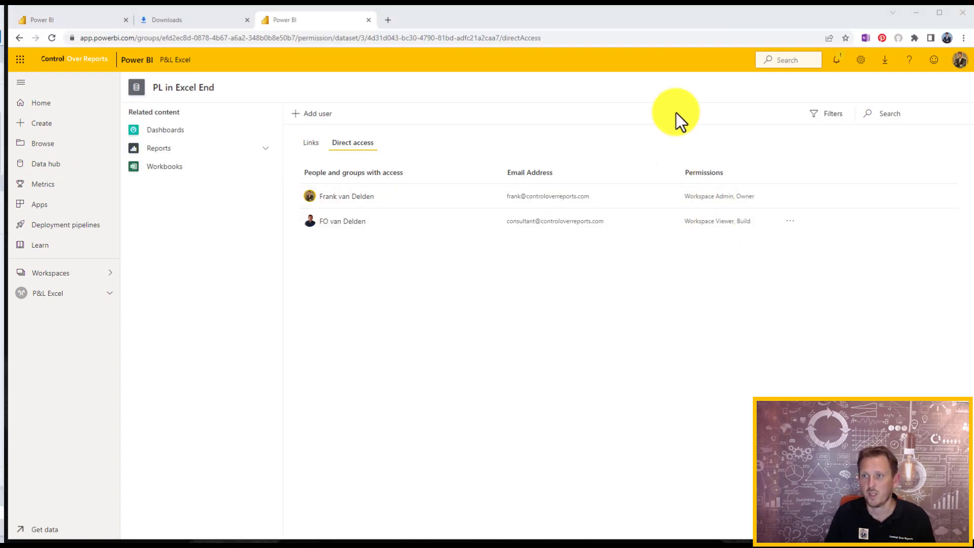
# In the admin's browser, remove the viewer account's build permission from the PL in Excel End dataset
pyautogui.click(790, 220)
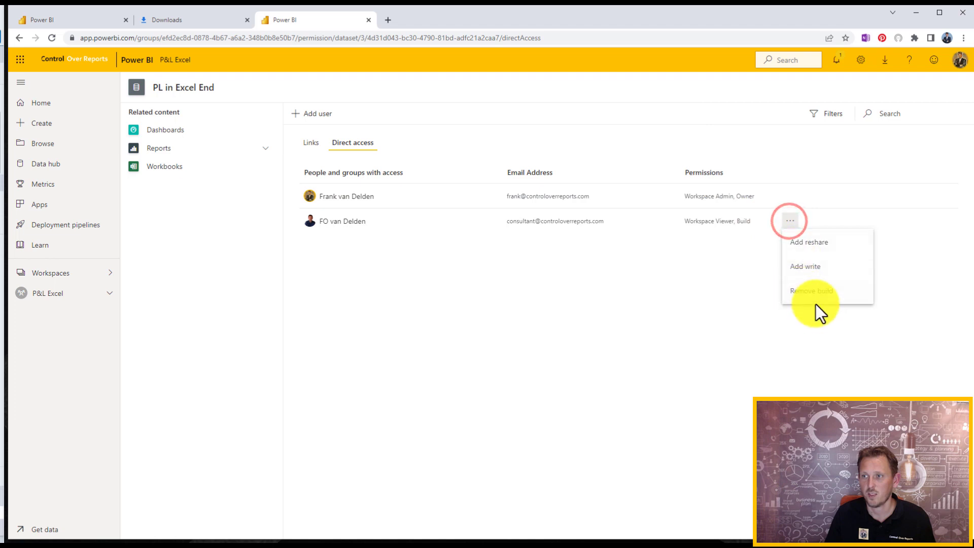
pyautogui.click(812, 291)
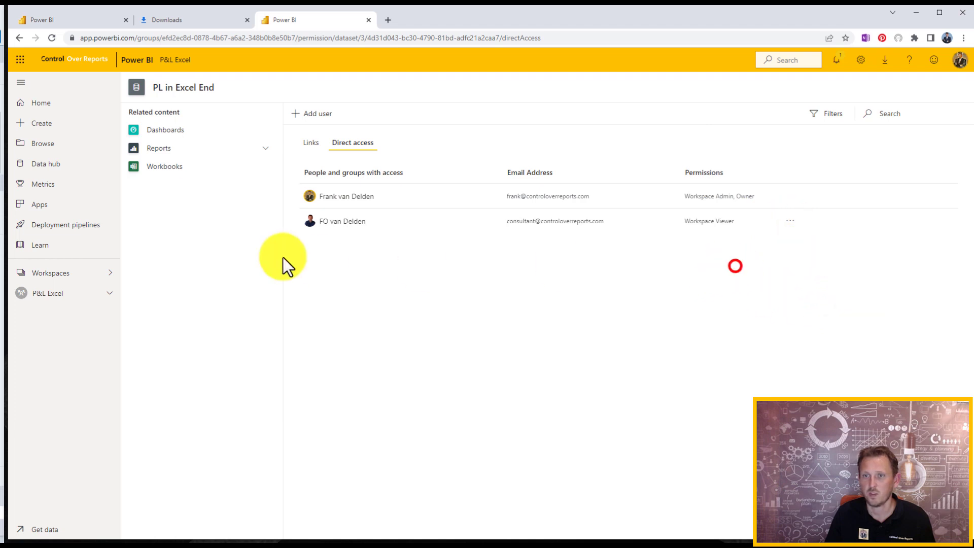
pyautogui.click(790, 224)
pyautogui.click(750, 249)
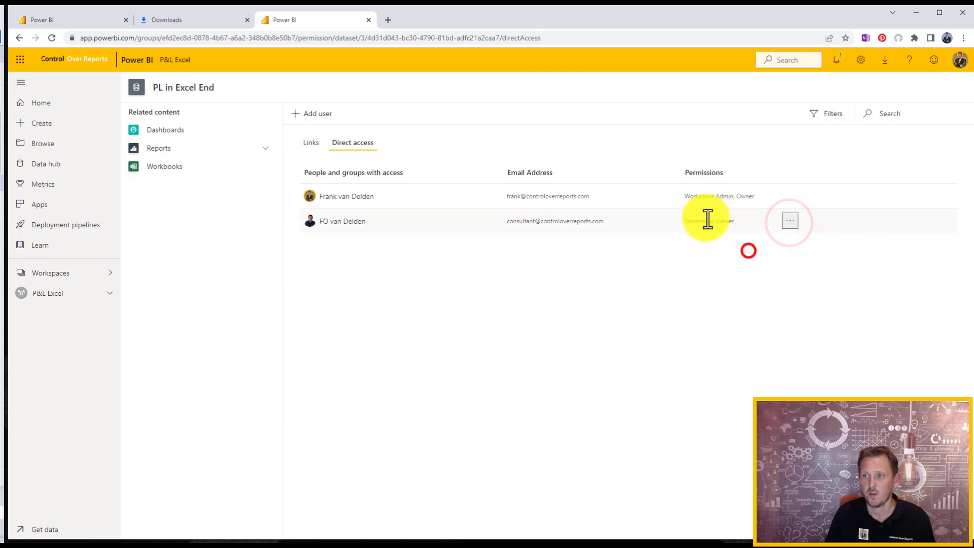
# Remove the viewer account from the P&L Excel workspace's access list and check the remaining access
pyautogui.click(66, 274)
pyautogui.click(185, 191)
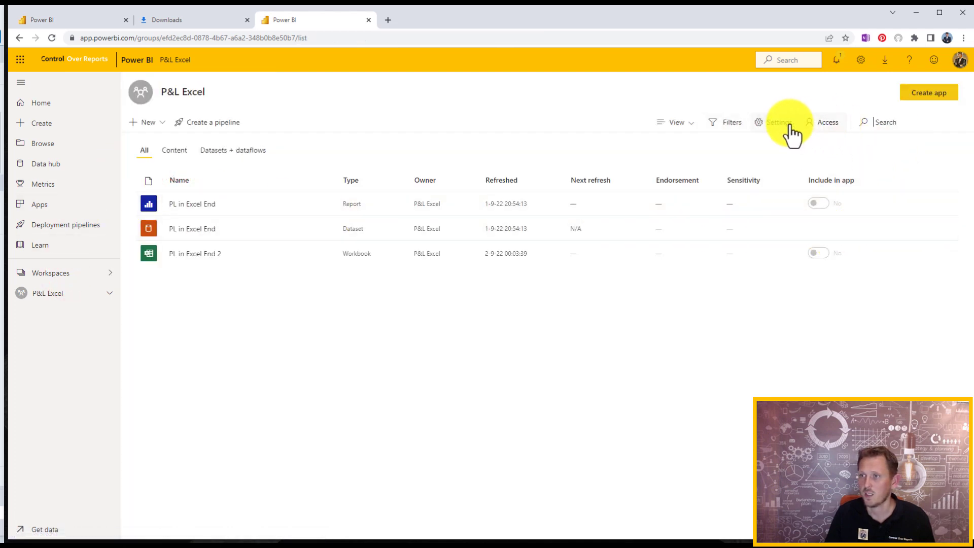
pyautogui.click(825, 124)
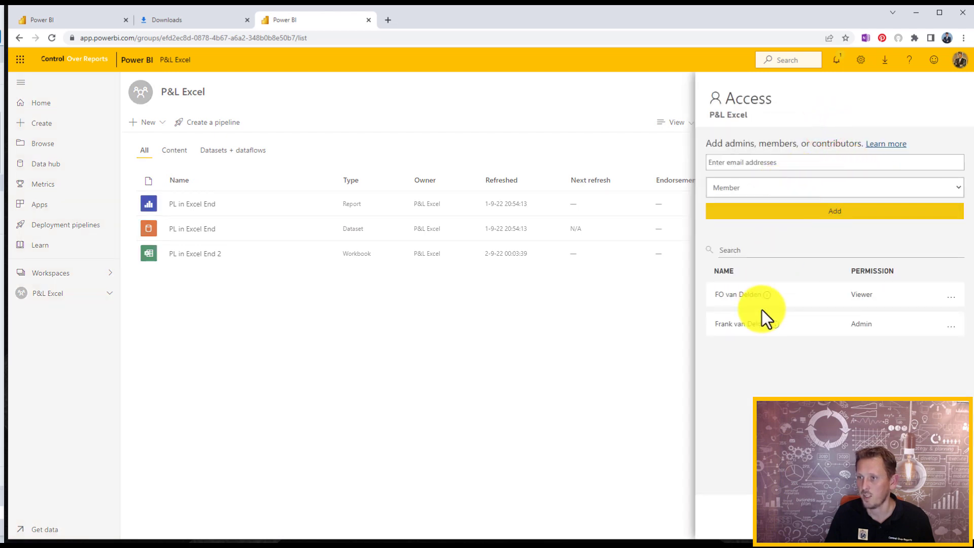
pyautogui.click(951, 298)
pyautogui.click(906, 389)
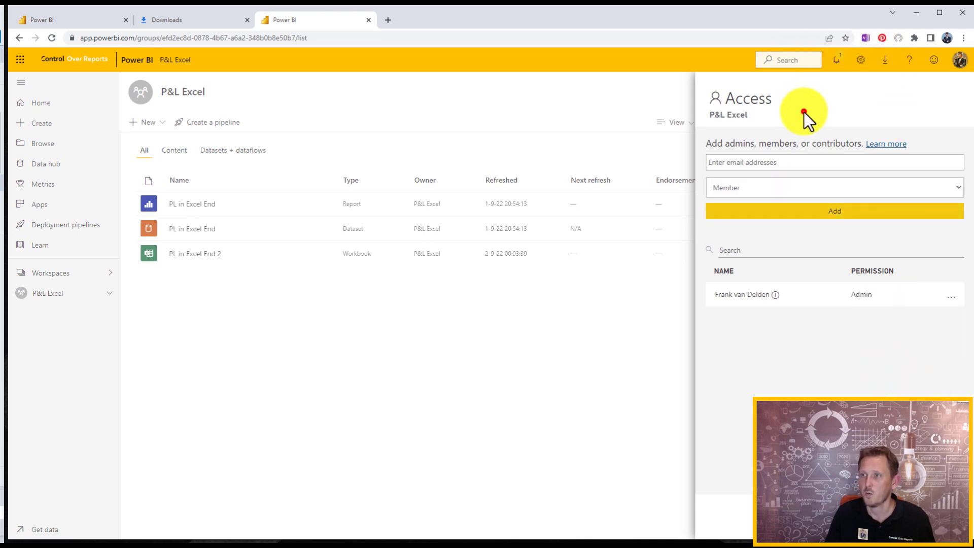
pyautogui.click(635, 264)
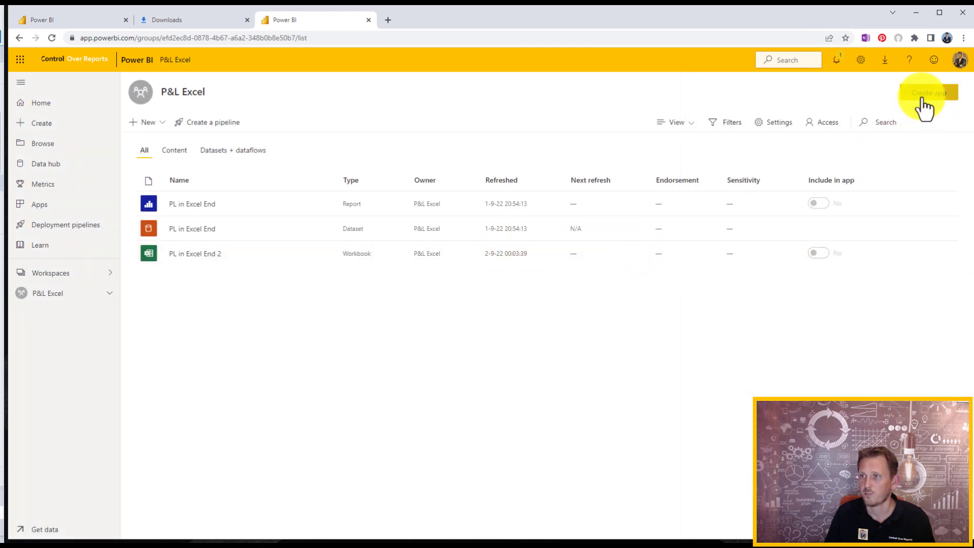
pyautogui.click(824, 123)
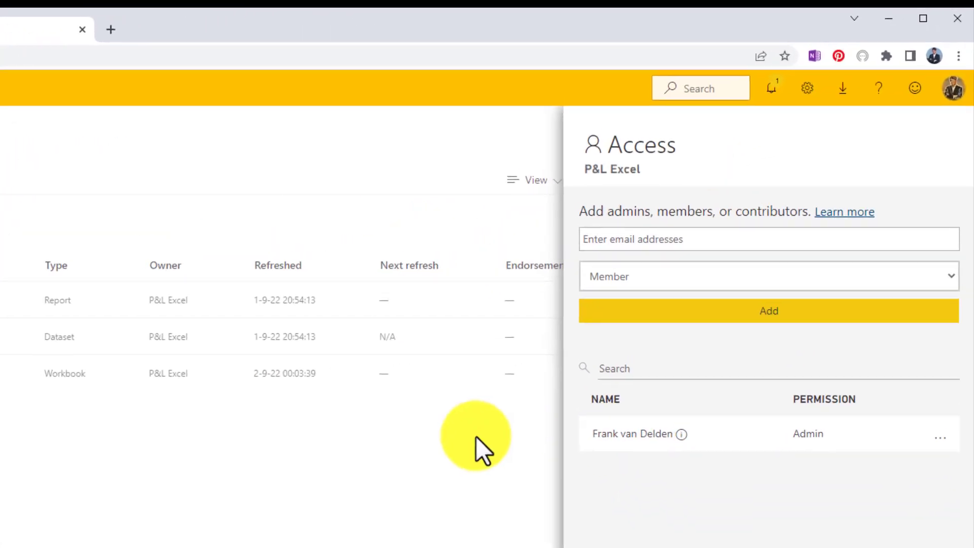
pyautogui.click(479, 431)
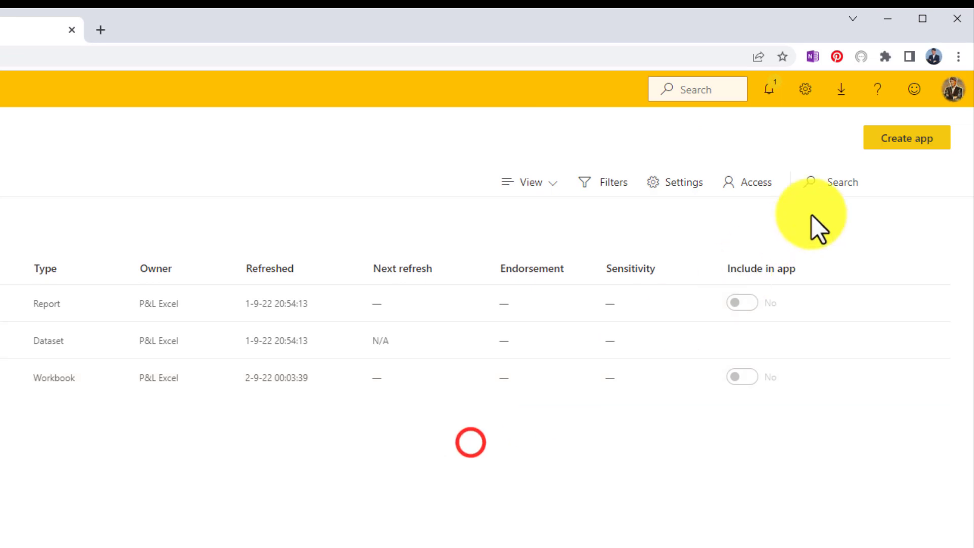
# Start building an app from the P&L Excel workspace with the description "Demo PL"
pyautogui.click(896, 142)
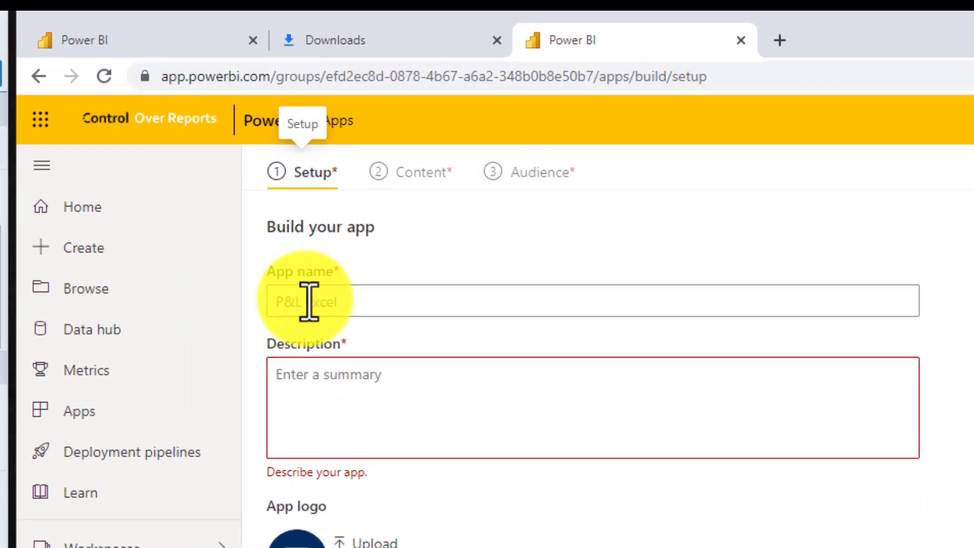
pyautogui.click(339, 384)
pyautogui.write('Demo')
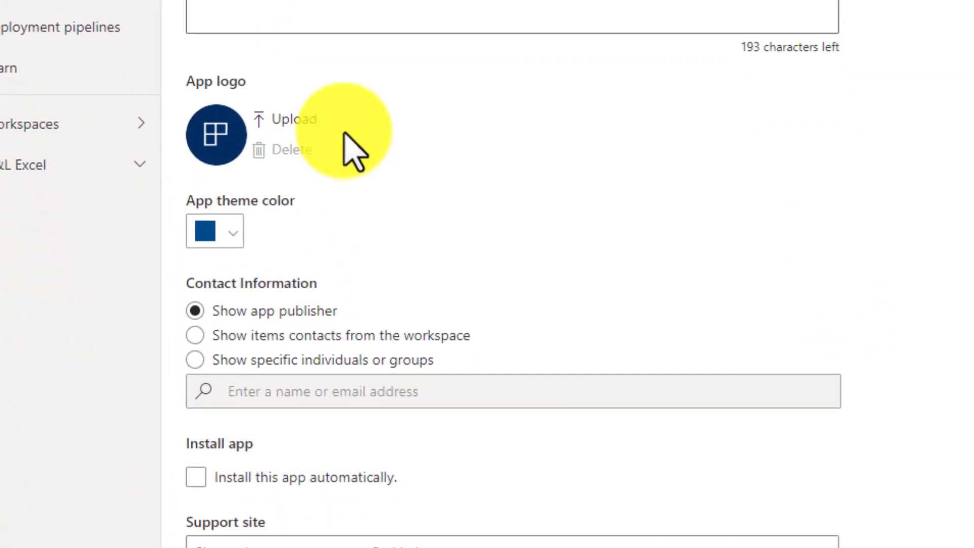
# Give the app a near-white theme color and automatic installation, and move on to its content setup
pyautogui.click(225, 208)
pyautogui.click(293, 210)
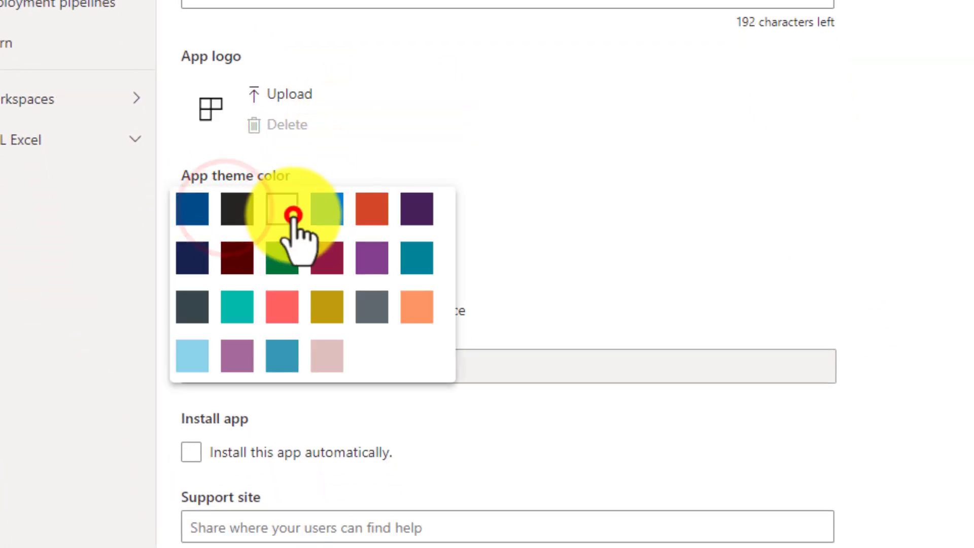
pyautogui.click(575, 179)
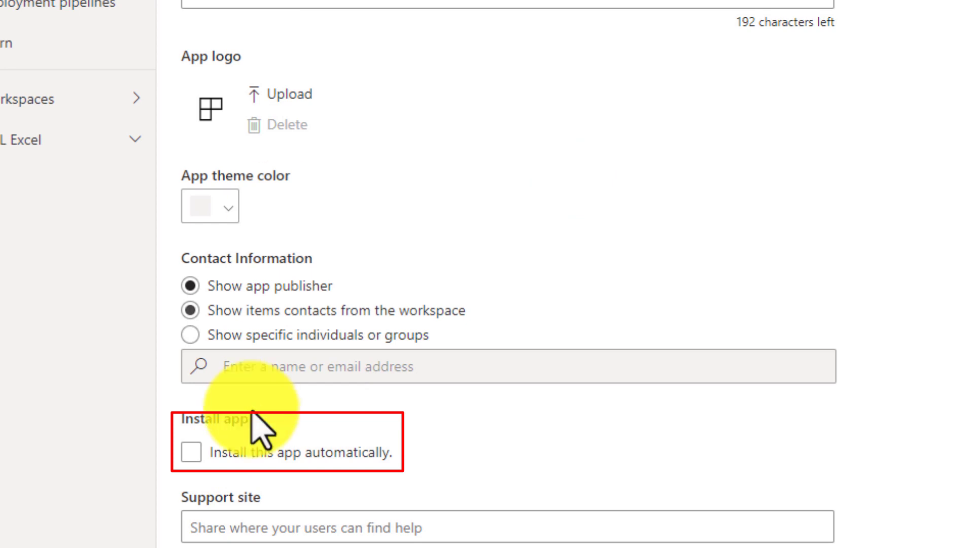
pyautogui.click(192, 453)
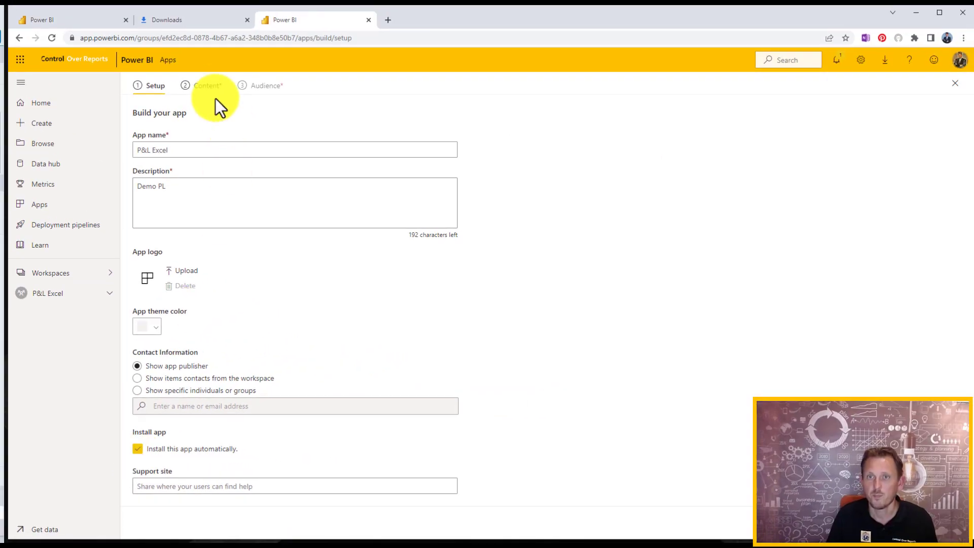
pyautogui.click(208, 86)
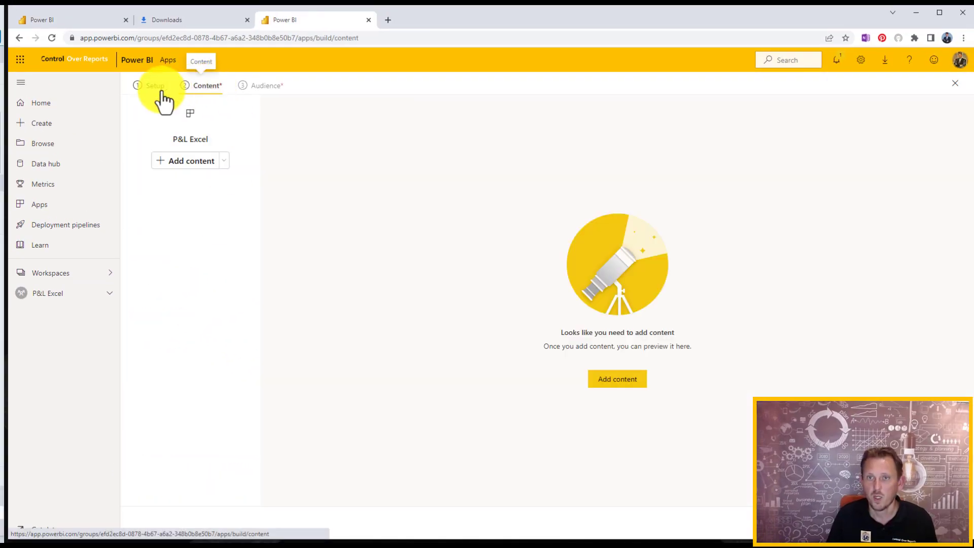
# Add the PL in Excel End report and the PL in Excel End 2 workbook to the app's content
pyautogui.click(147, 86)
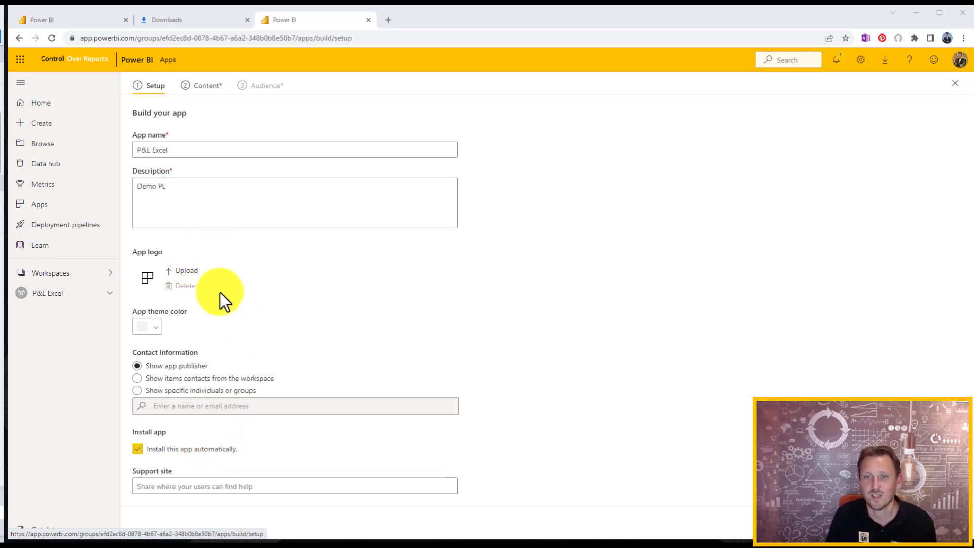
pyautogui.click(203, 88)
pyautogui.click(193, 161)
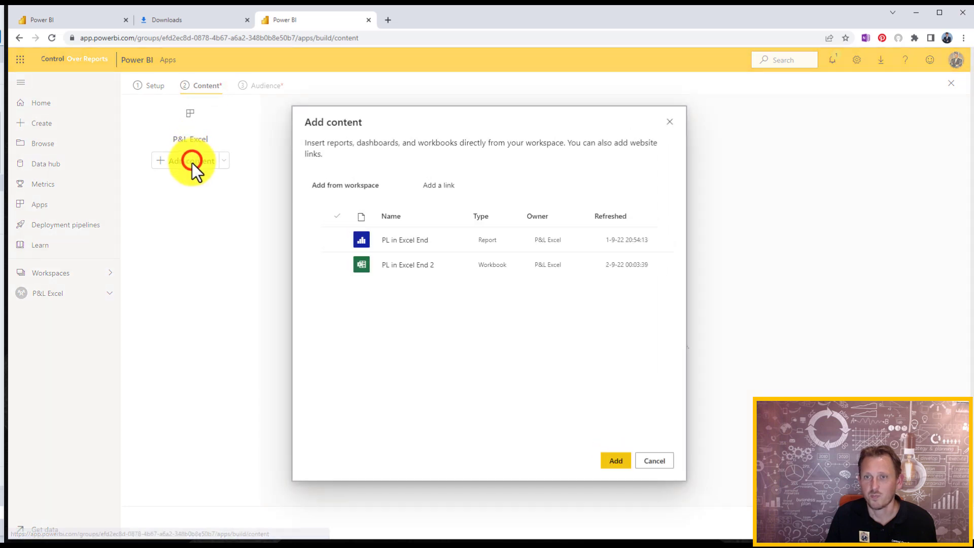
pyautogui.click(338, 241)
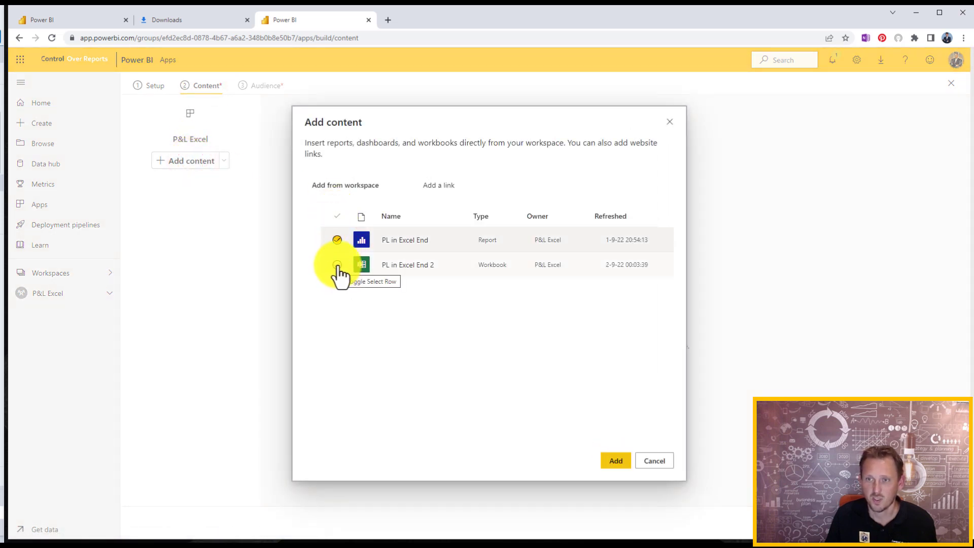
pyautogui.click(336, 264)
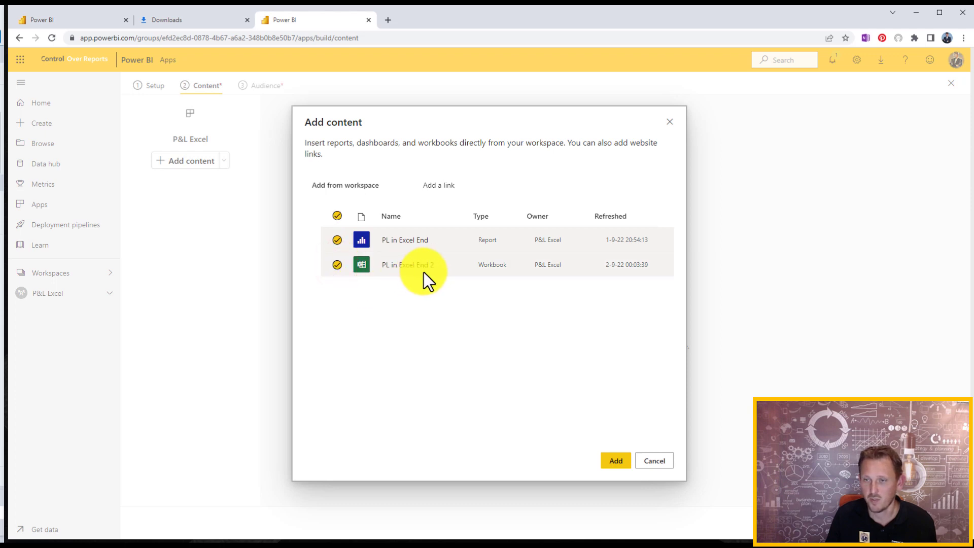
pyautogui.click(617, 461)
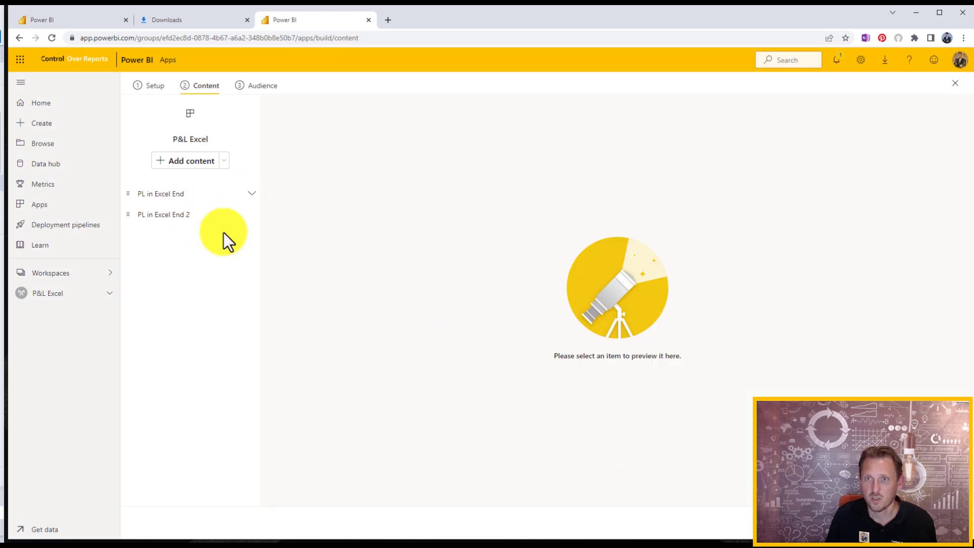
# Grant the Pro+ account access to the P&L Excel app's audience
pyautogui.click(257, 90)
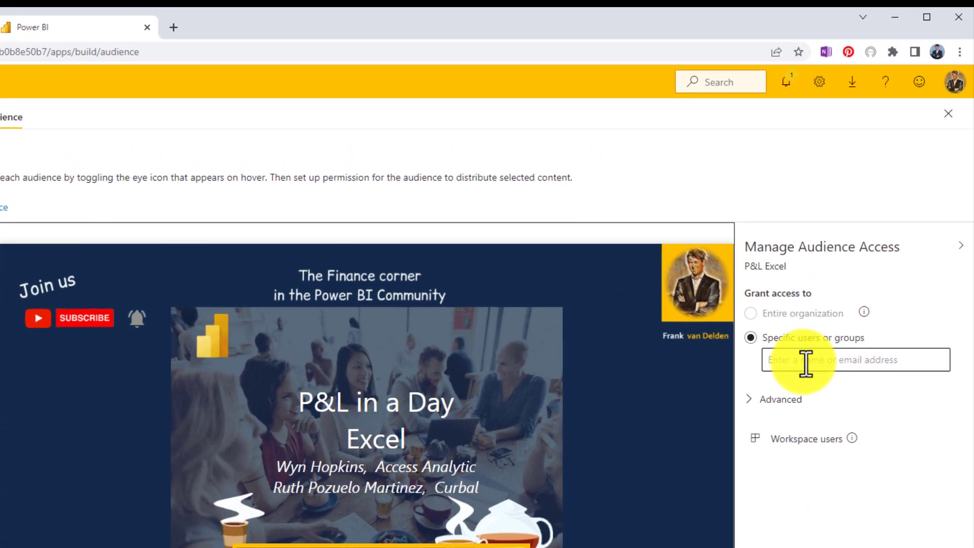
pyautogui.click(806, 364)
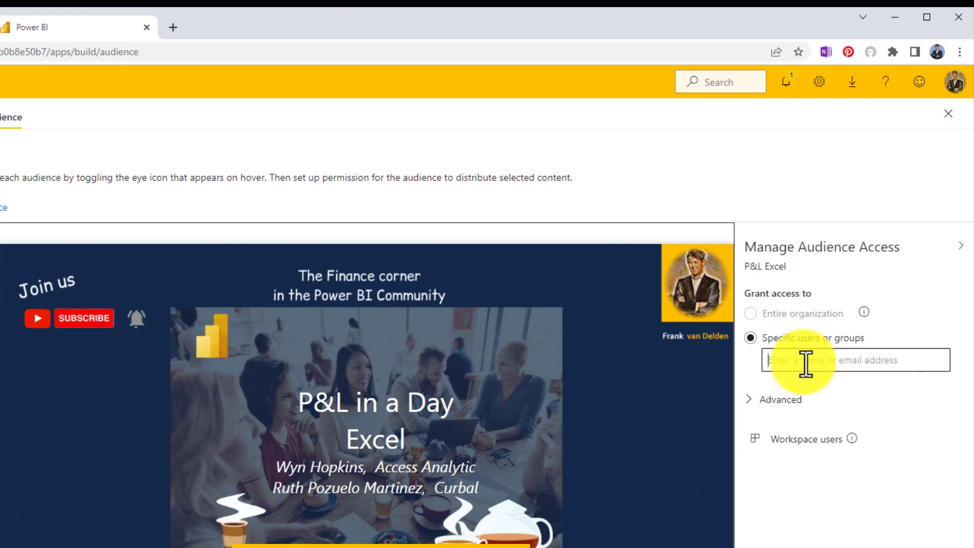
pyautogui.write('pro+')
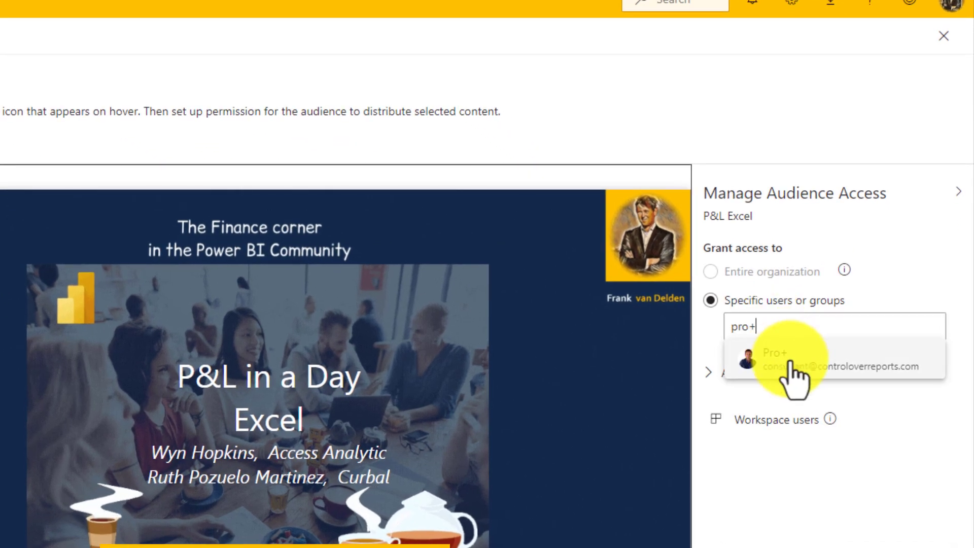
pyautogui.click(820, 388)
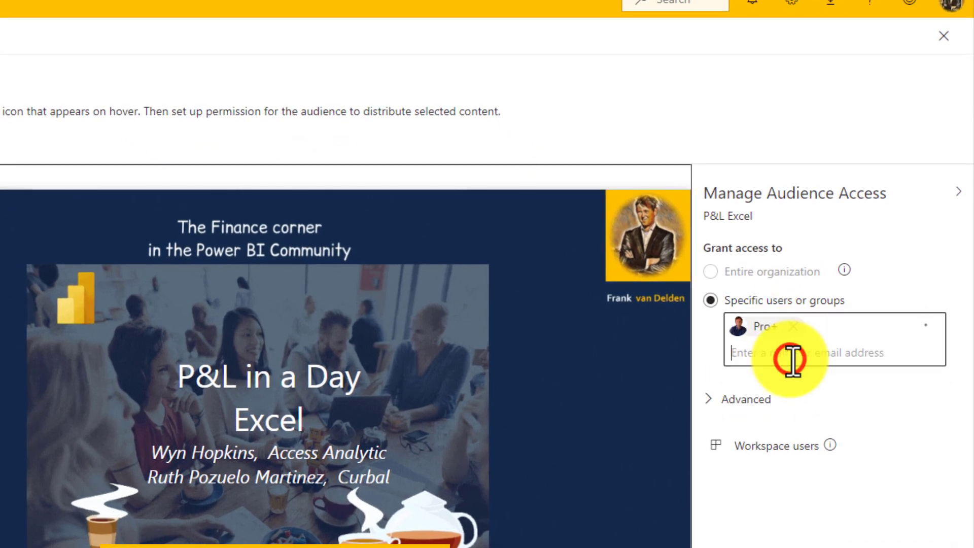
# Allow the audience to build content with the app's datasets, but not to share those datasets
pyautogui.click(740, 400)
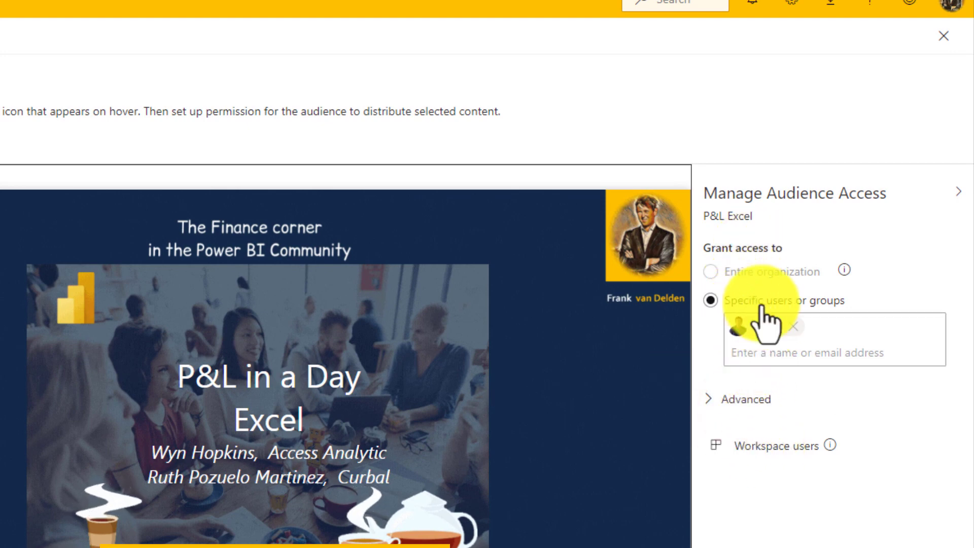
pyautogui.moveTo(844, 270)
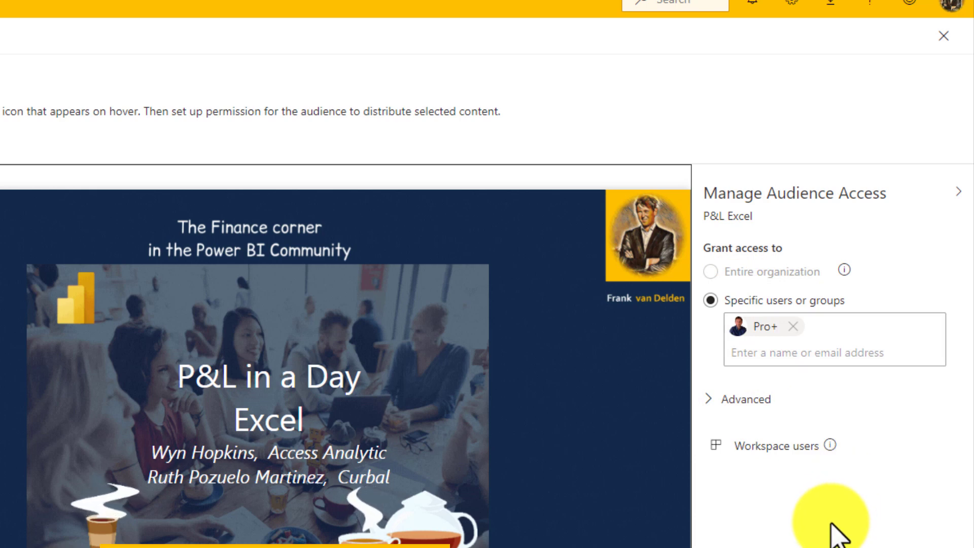
pyautogui.click(707, 400)
pyautogui.click(771, 437)
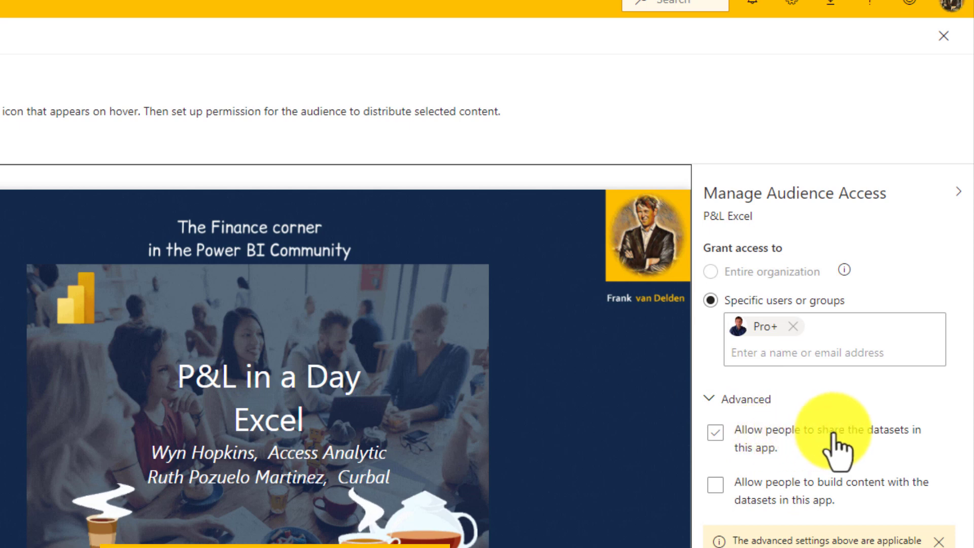
pyautogui.click(717, 433)
pyautogui.click(710, 488)
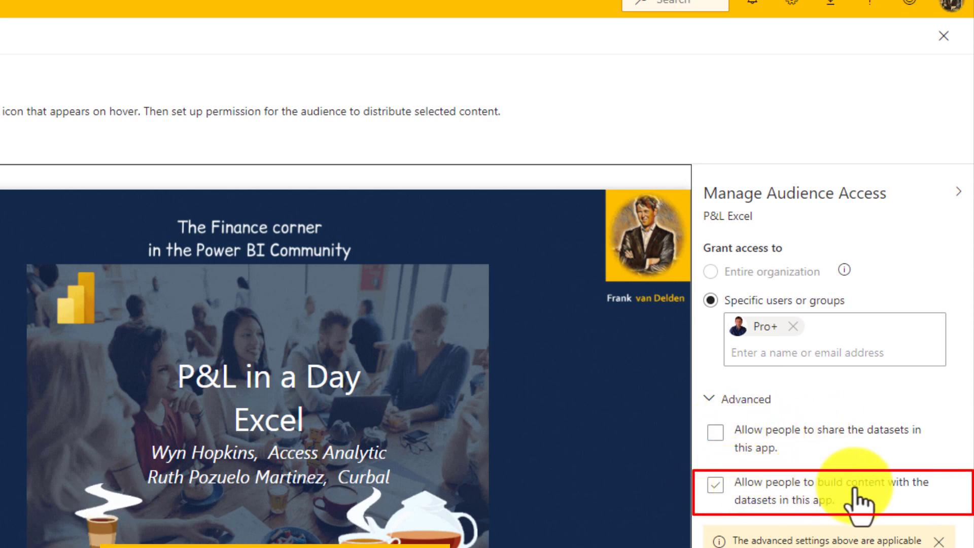
pyautogui.click(716, 487)
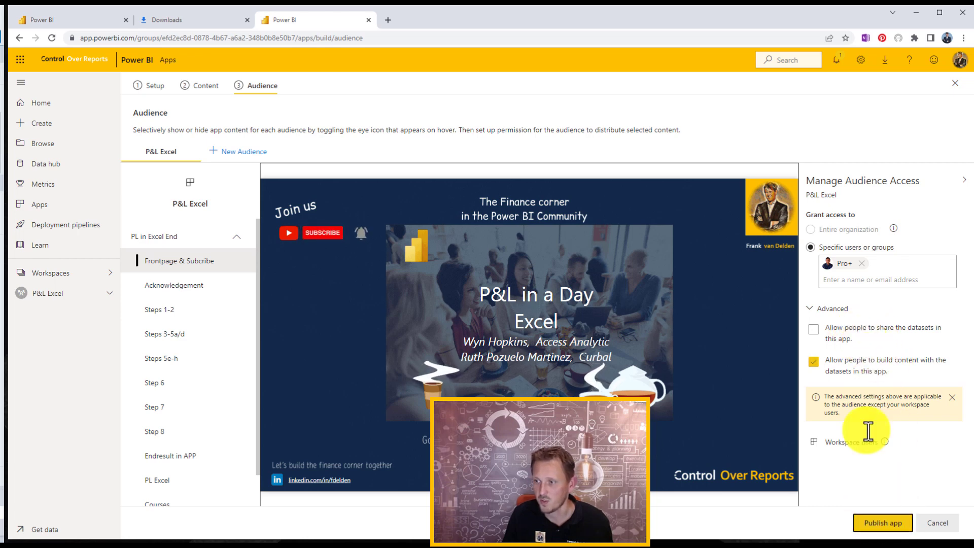
# Publish the P&L Excel app and dismiss the publishing dialog
pyautogui.click(885, 524)
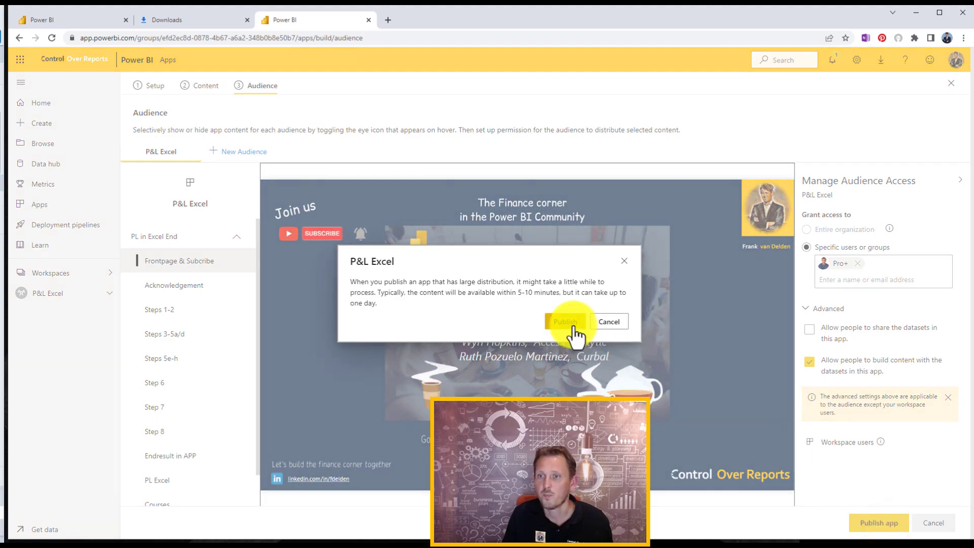
pyautogui.click(571, 320)
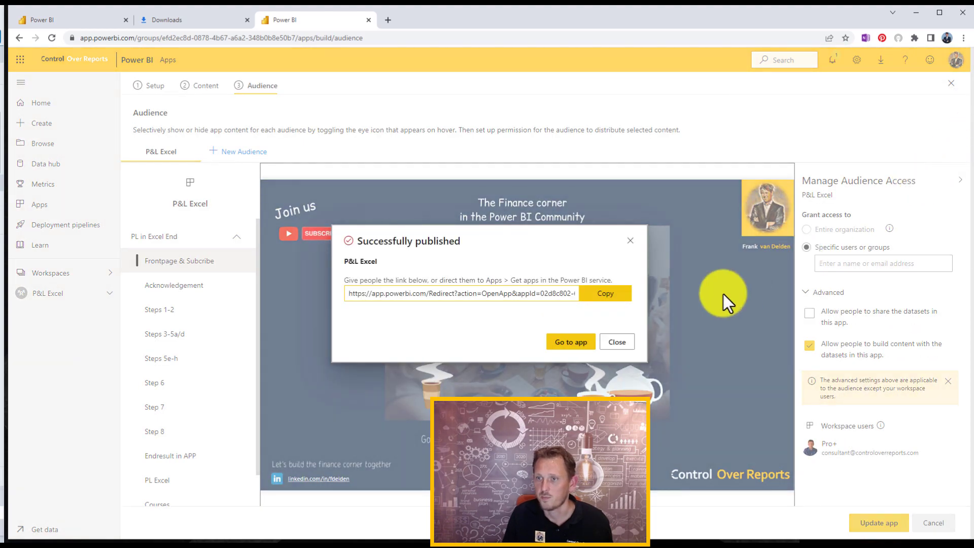
pyautogui.click(614, 342)
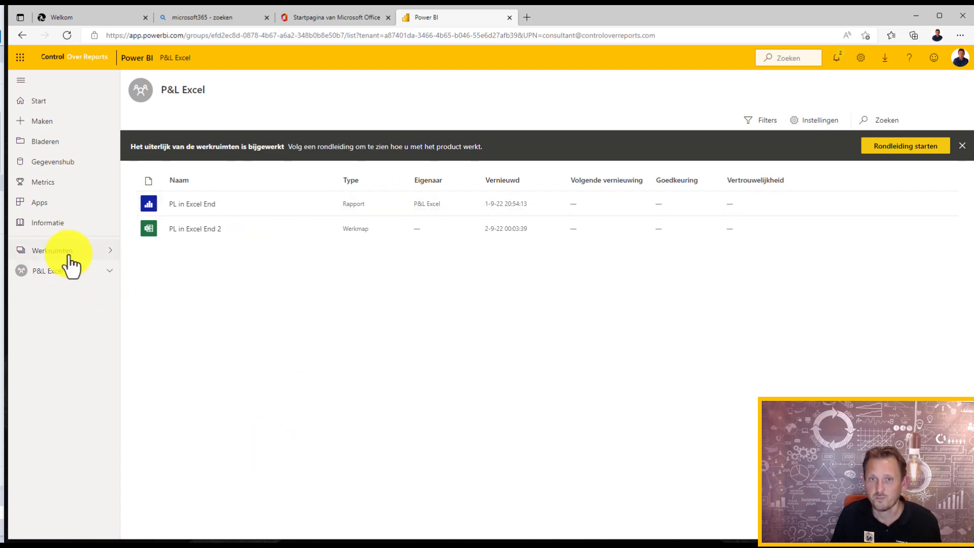
# In the viewer's browser, open the P&L Excel app and display the PL in Excel End 2 workbook with its queries enabled
pyautogui.click(51, 202)
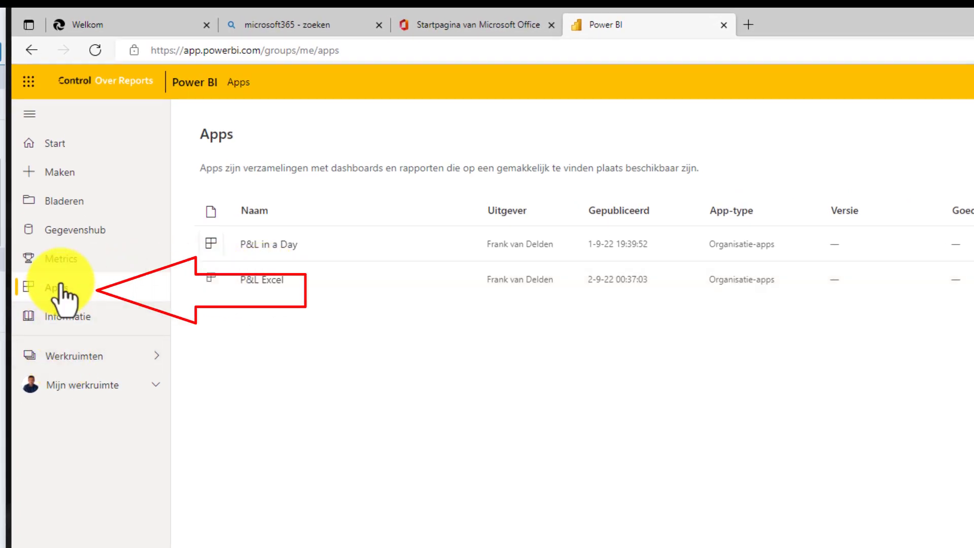
pyautogui.click(264, 289)
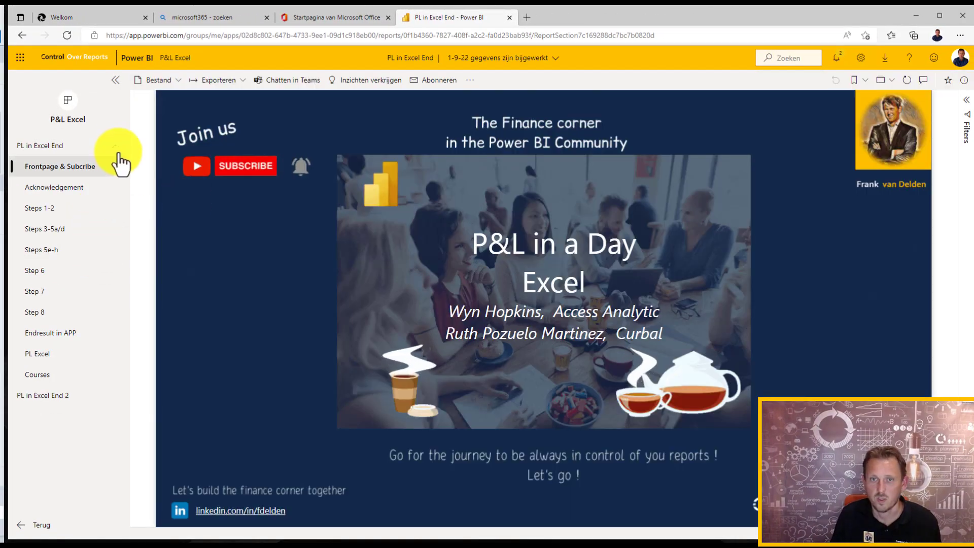
pyautogui.click(118, 147)
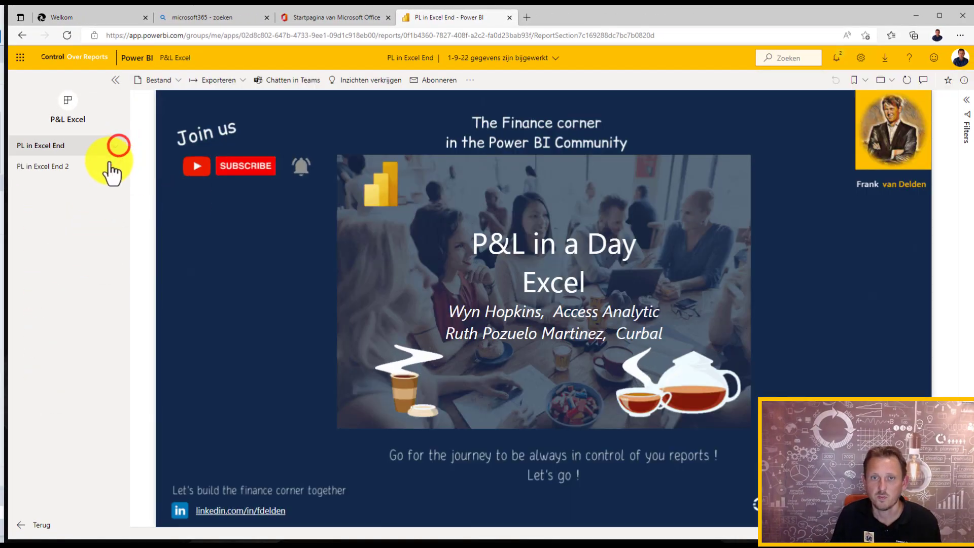
pyautogui.click(60, 172)
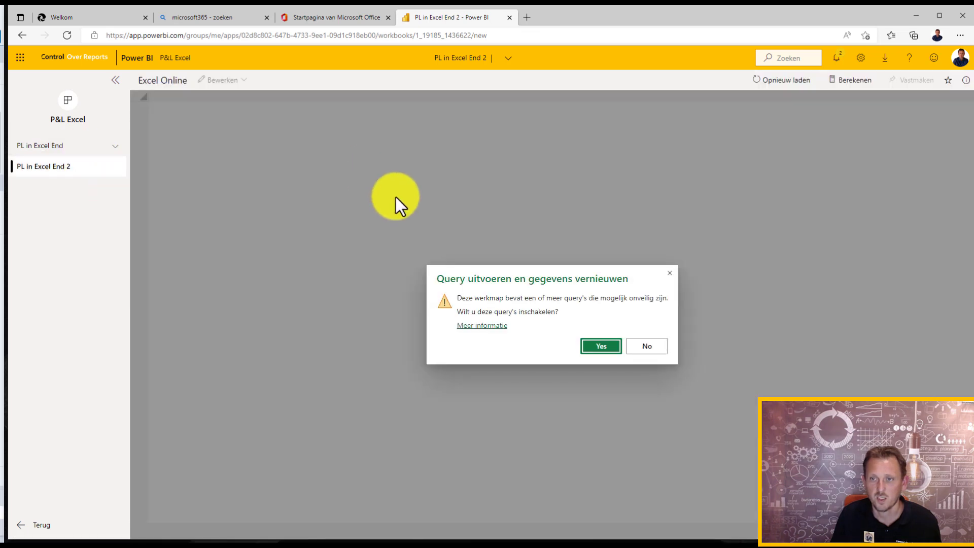
pyautogui.click(599, 346)
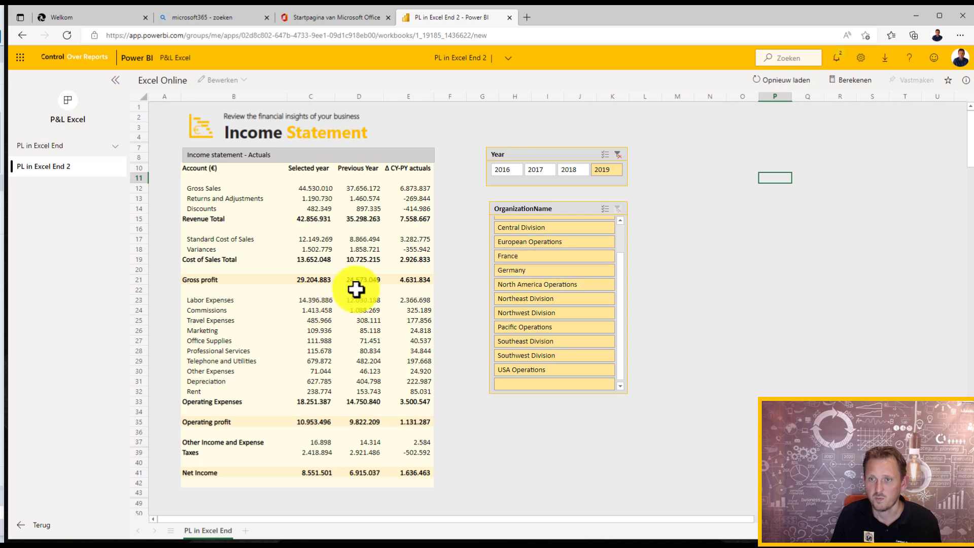
pyautogui.moveTo(507, 273); pyautogui.dragTo(515, 262)
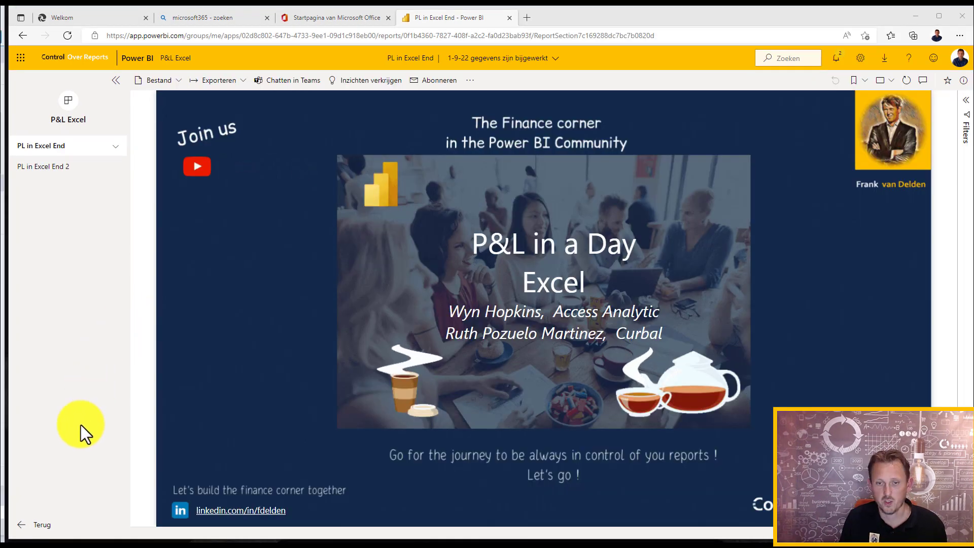
# Check what the viewer can see in the P&L Excel workspace, and reopen the P&L Excel app
pyautogui.click(41, 528)
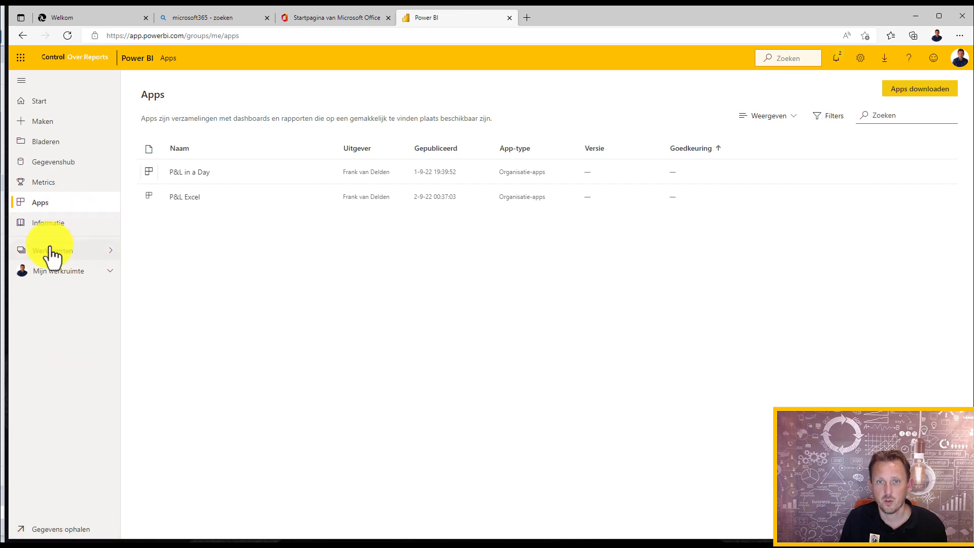
pyautogui.click(50, 248)
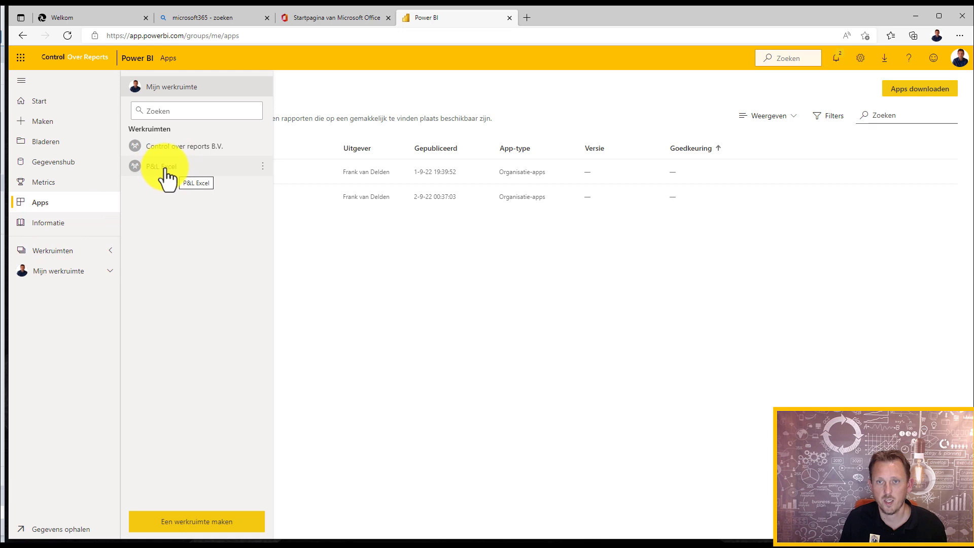
pyautogui.click(165, 169)
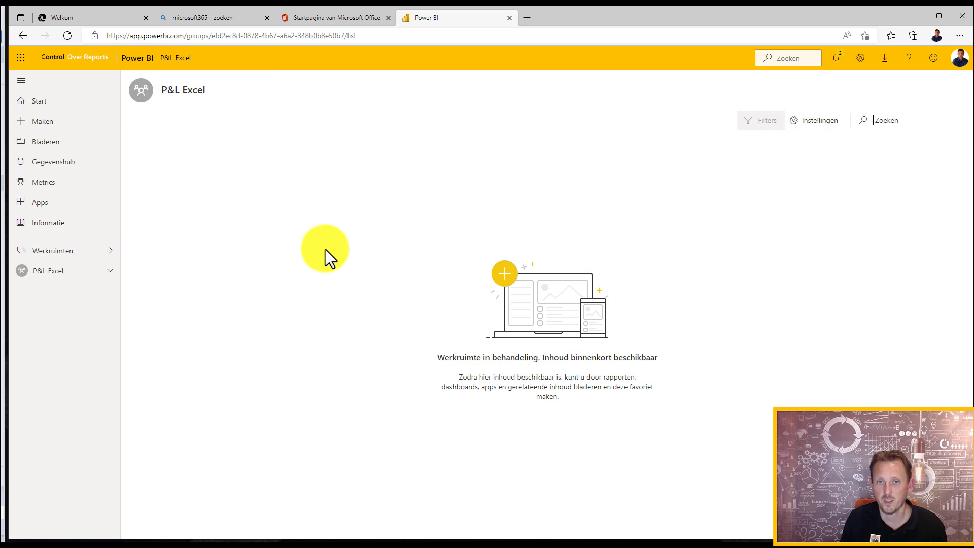
pyautogui.click(43, 202)
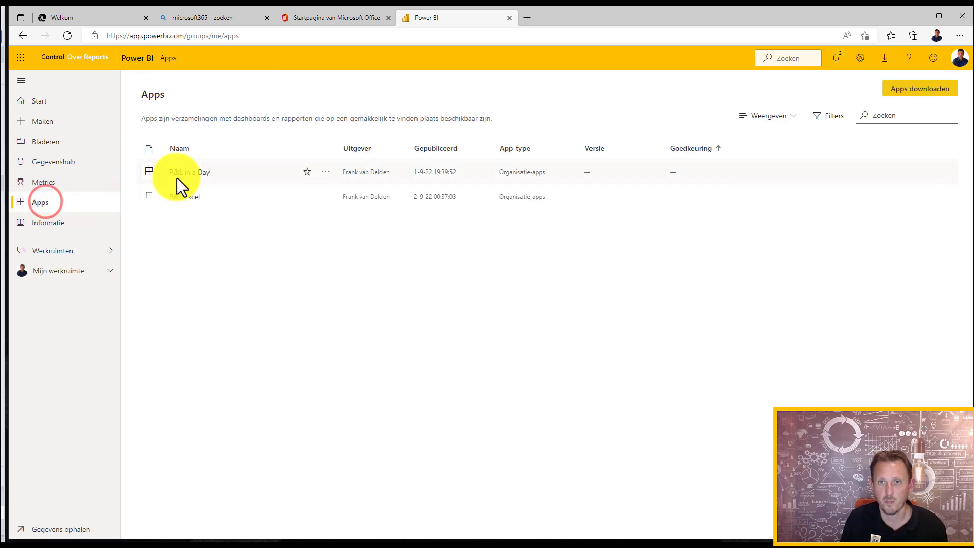
pyautogui.click(188, 197)
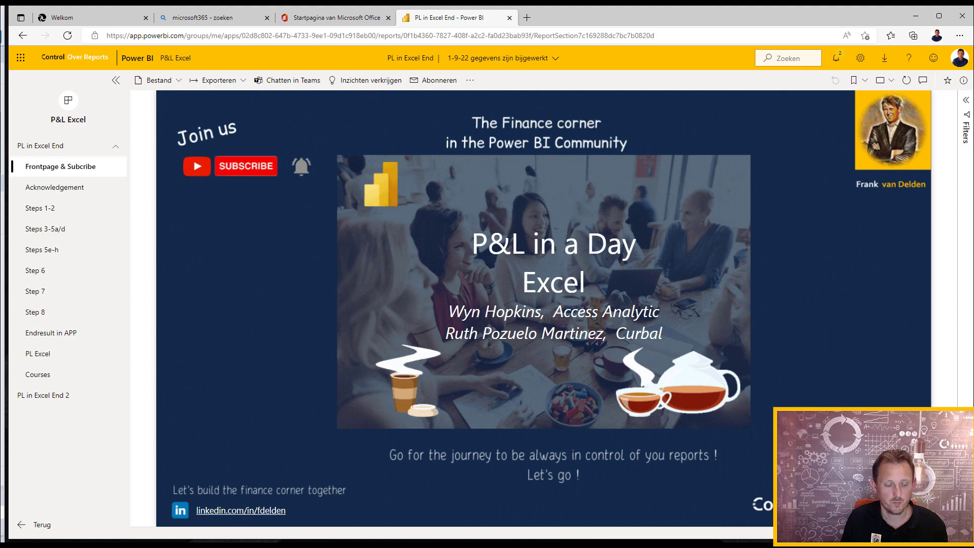
# Switch to File Explorer and open PL in Excel End 2 from the Course PL in a day-Excel folder in Excel online, enabling its queries
pyautogui.hotkey('alt', 'Tab')
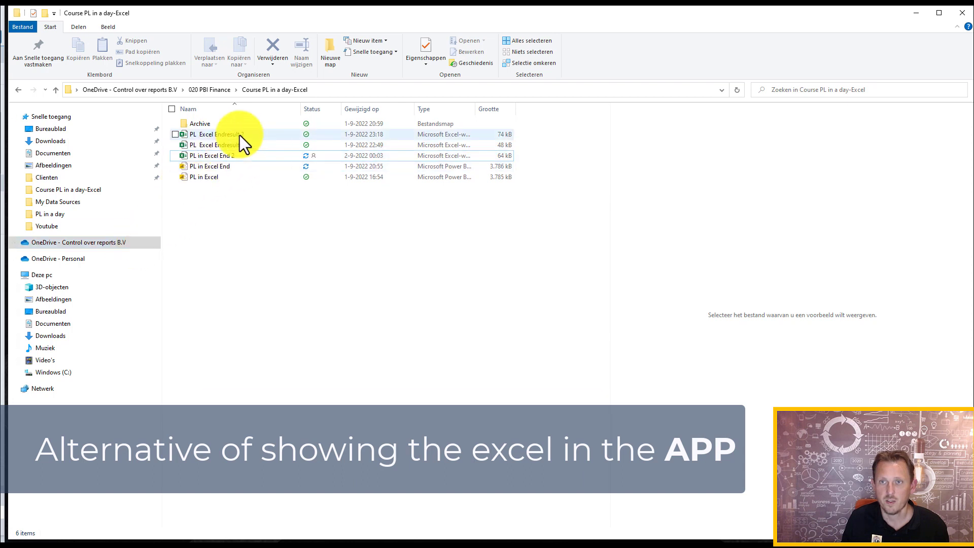
pyautogui.moveTo(229, 156)
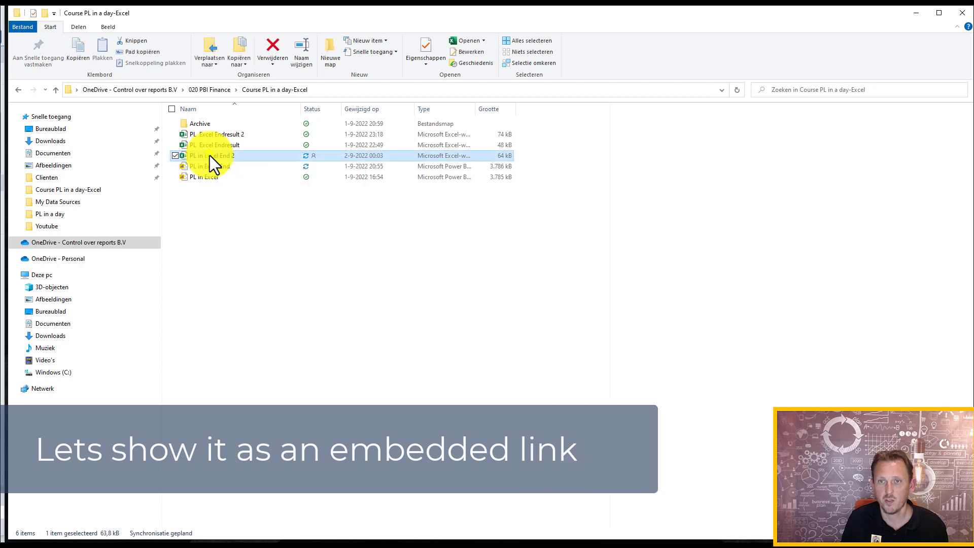
pyautogui.rightClick(209, 155)
pyautogui.click(146, 210)
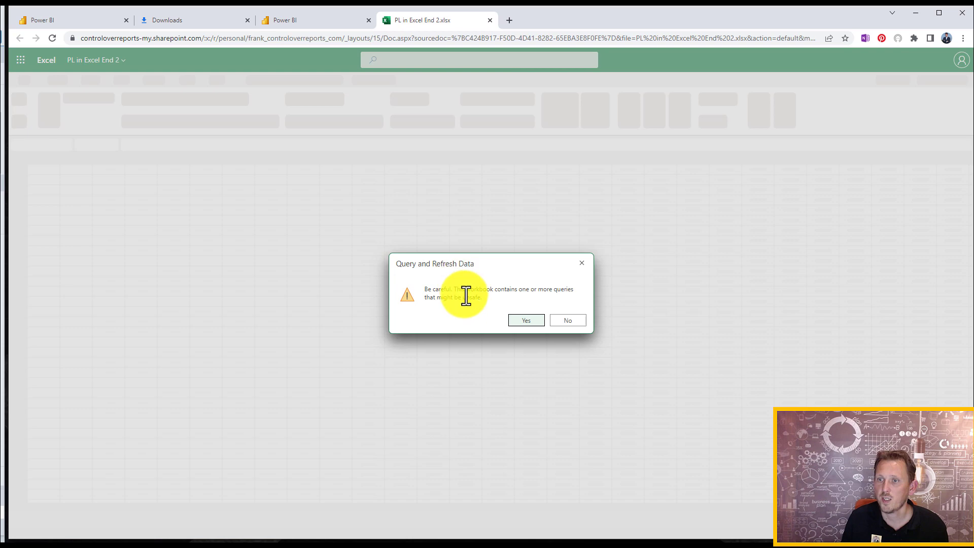
pyautogui.click(528, 323)
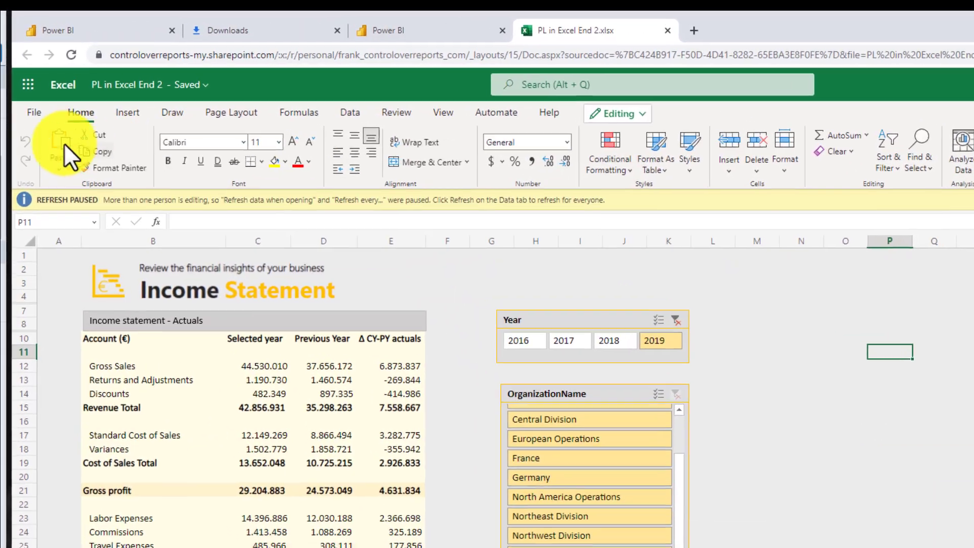
# Open the embed settings for the PL in Excel End 2 workbook from its sharing options
pyautogui.click(24, 80)
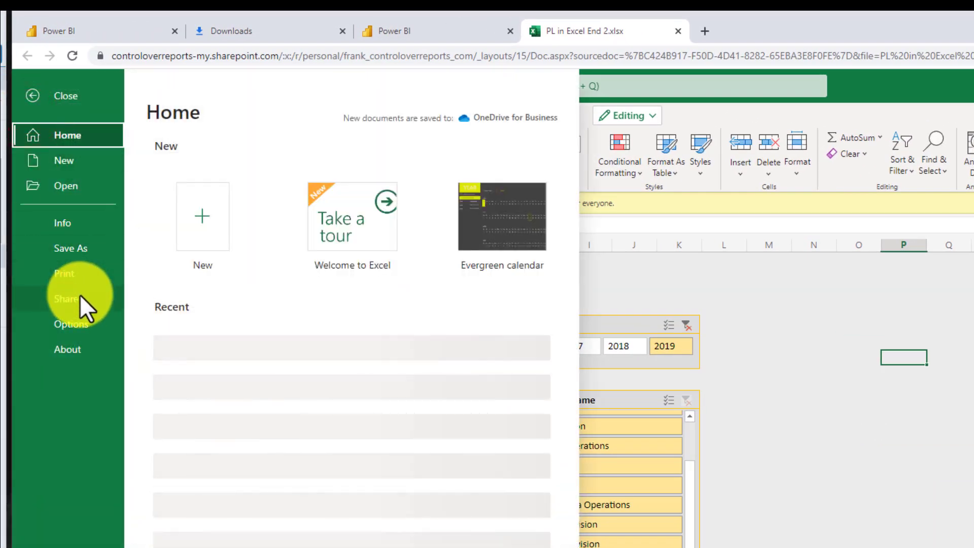
pyautogui.click(80, 295)
pyautogui.click(255, 208)
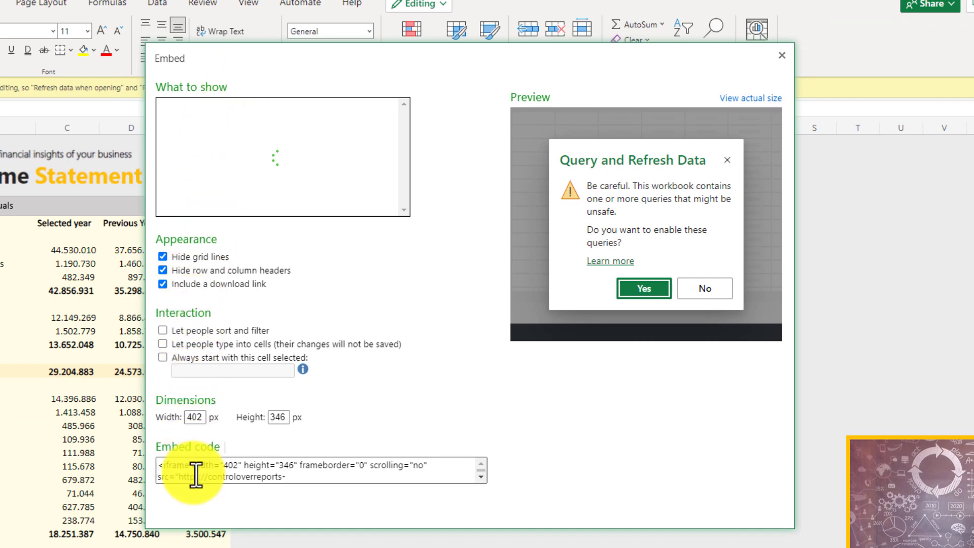
# Let people sort and filter the embedded workbook, enable the preview's queries, and always start with cell 'PL in Excel End'!A2 selected
pyautogui.click(163, 330)
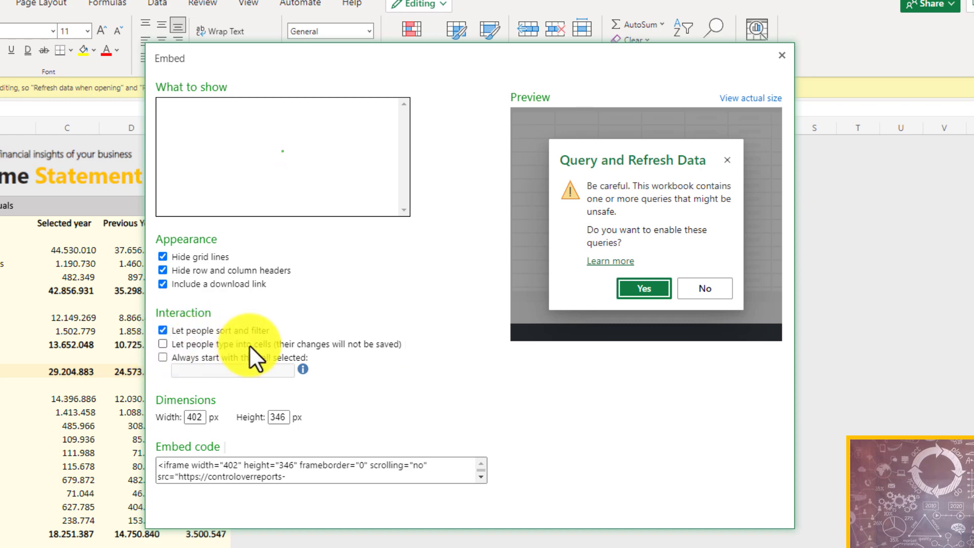
pyautogui.click(162, 358)
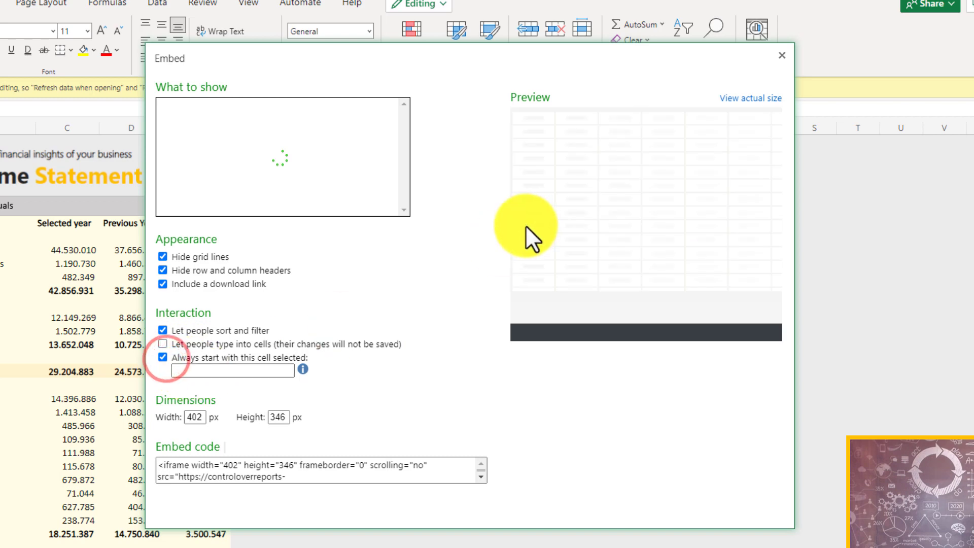
pyautogui.click(637, 290)
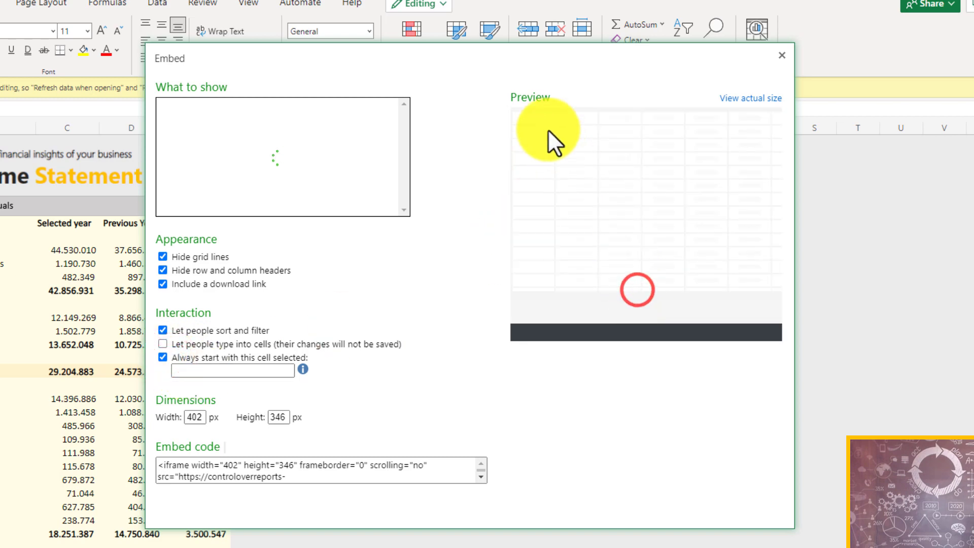
pyautogui.click(548, 130)
pyautogui.click(541, 158)
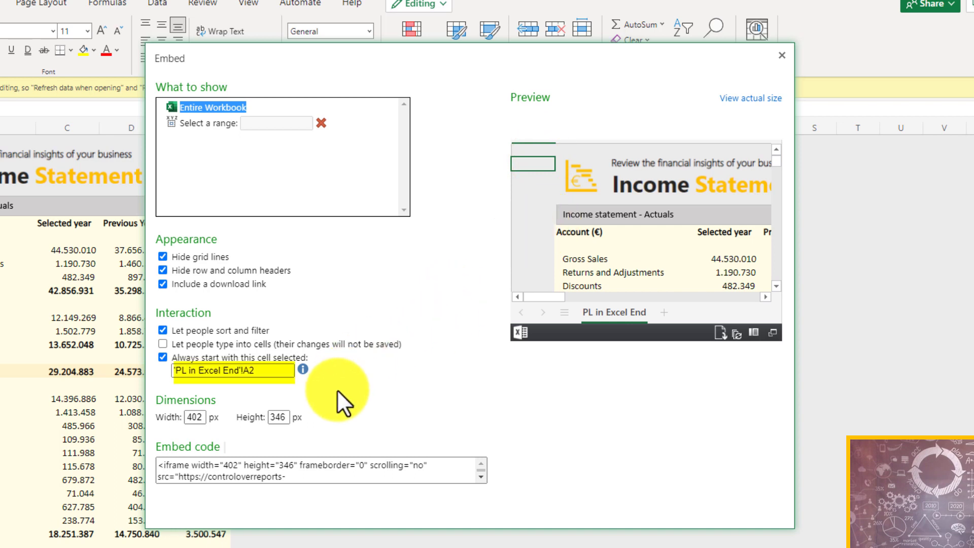
# Copy the workbook's full embed code and paste it into an empty Notepad (Kladblok) document
pyautogui.click(294, 477)
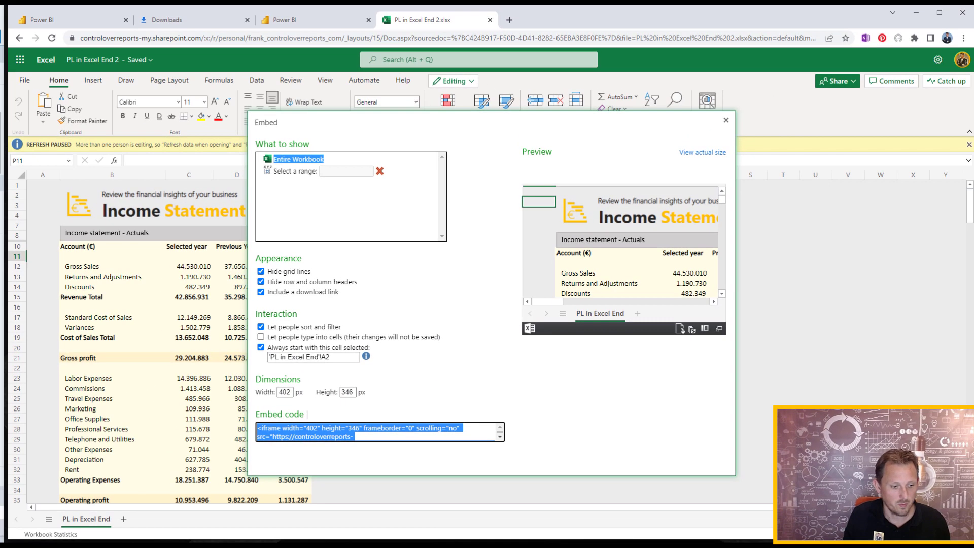
pyautogui.press('super')
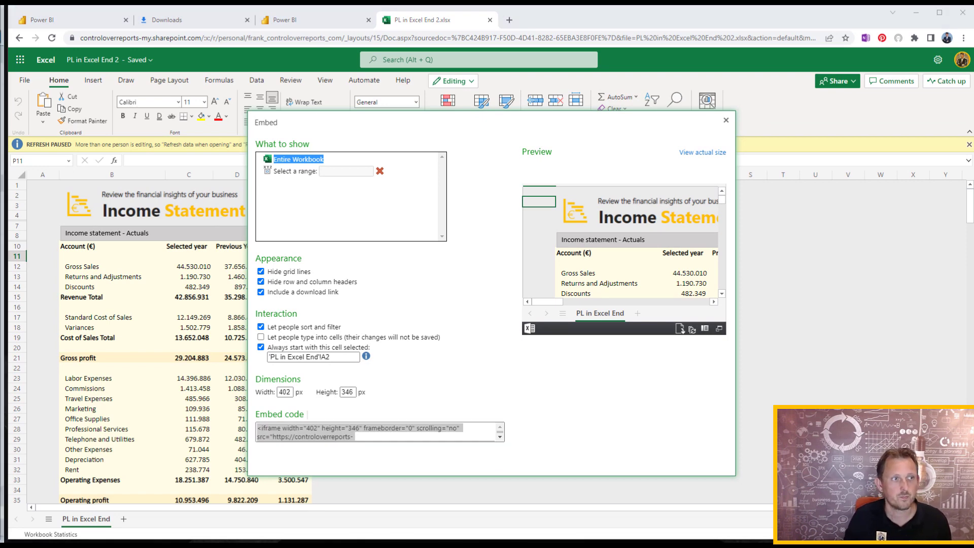
pyautogui.moveTo(0, 35); pyautogui.dragTo(357, 6)
pyautogui.click(221, 104)
pyautogui.hotkey('ctrl', 'v')
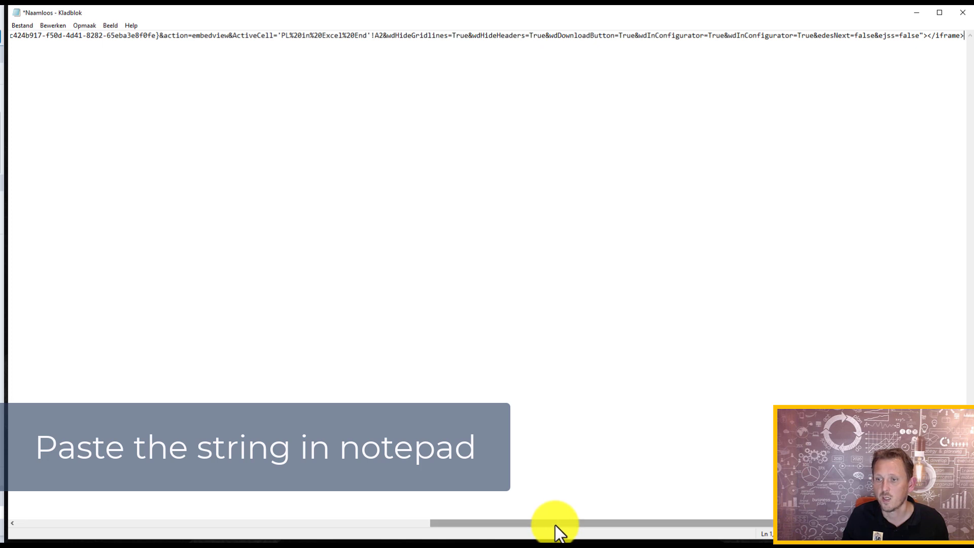
# Trim the pasted embed code to the bare src address by removing the iframe markup before and after it, and copy the address
pyautogui.moveTo(557, 525); pyautogui.dragTo(150, 509)
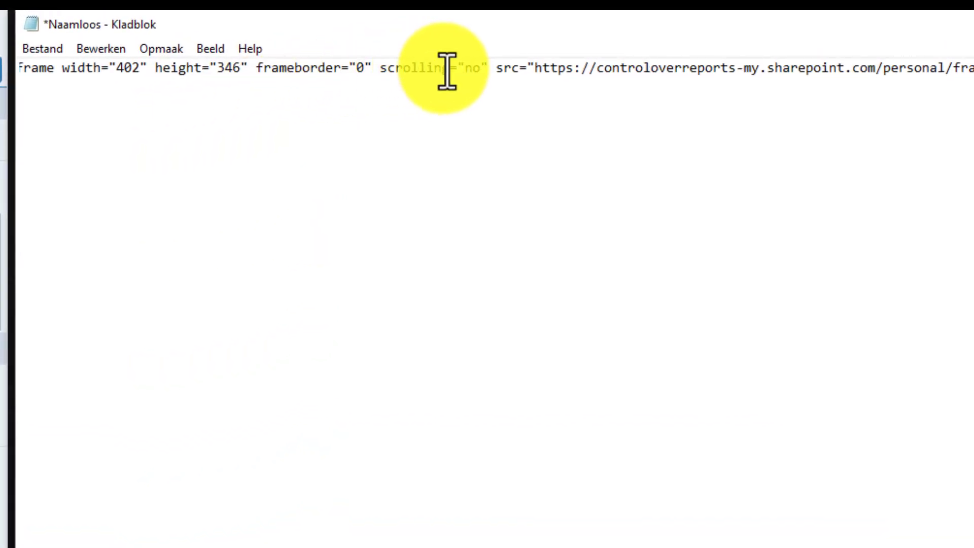
pyautogui.moveTo(536, 68); pyautogui.dragTo(2, 71)
pyautogui.press('Delete')
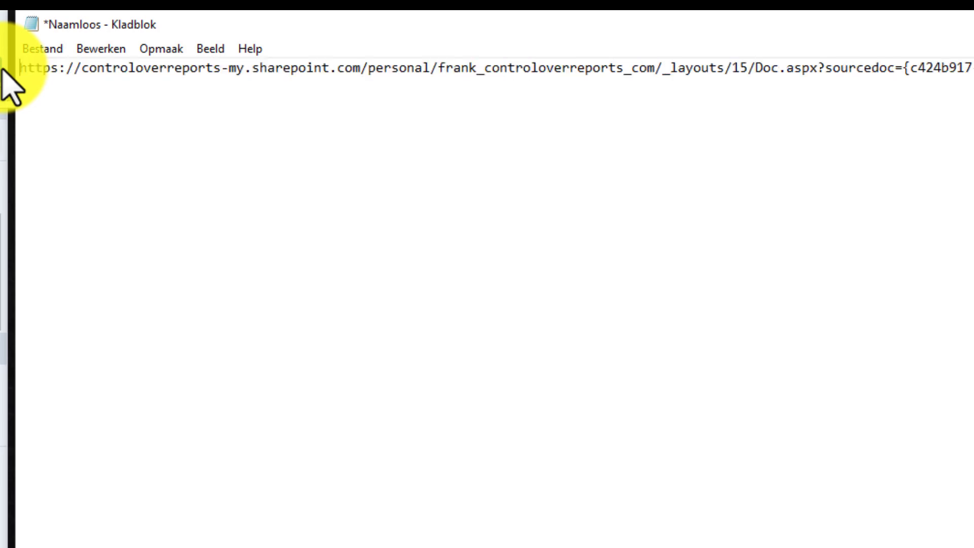
pyautogui.press('End')
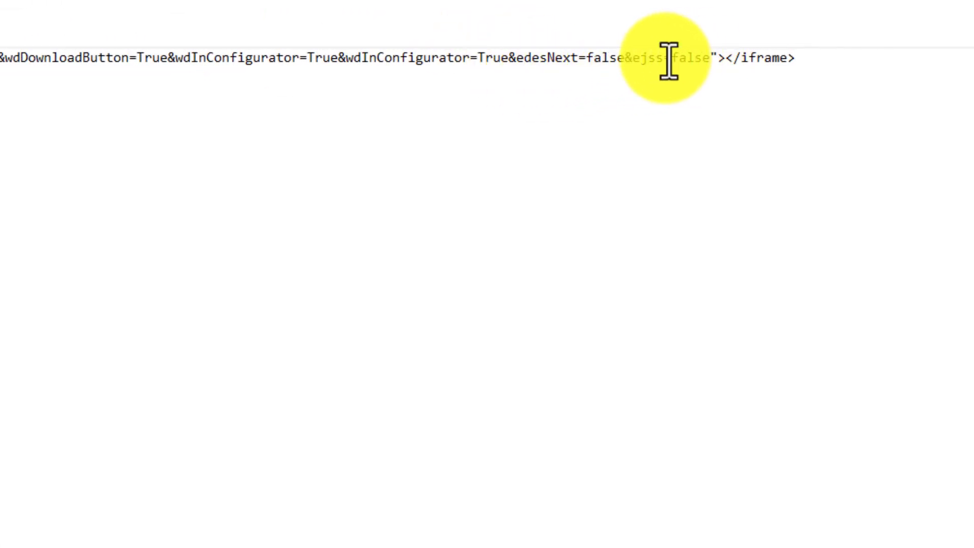
pyautogui.moveTo(710, 61); pyautogui.dragTo(24, 269)
pyautogui.press('Delete')
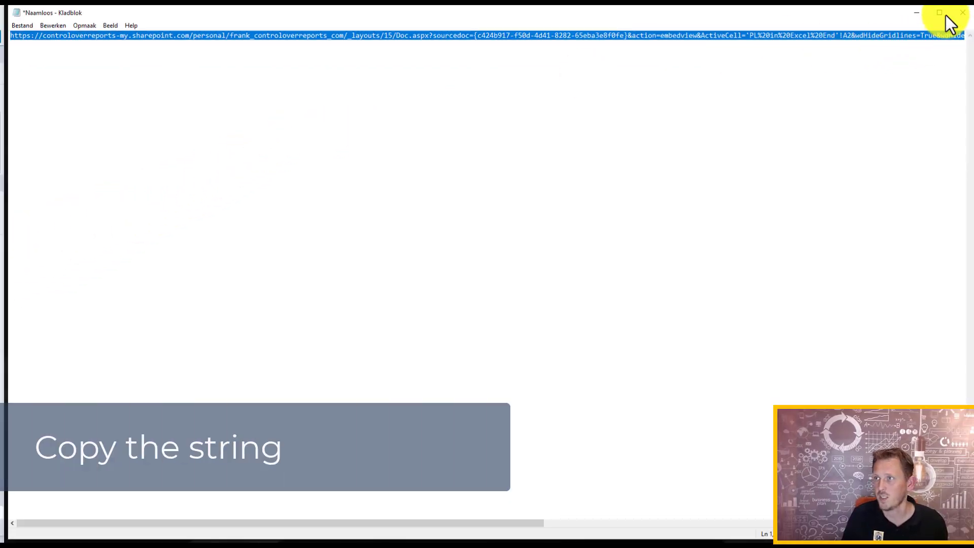
# Minimize Notepad and close the workbook's embed settings in the browser
pyautogui.click(921, 13)
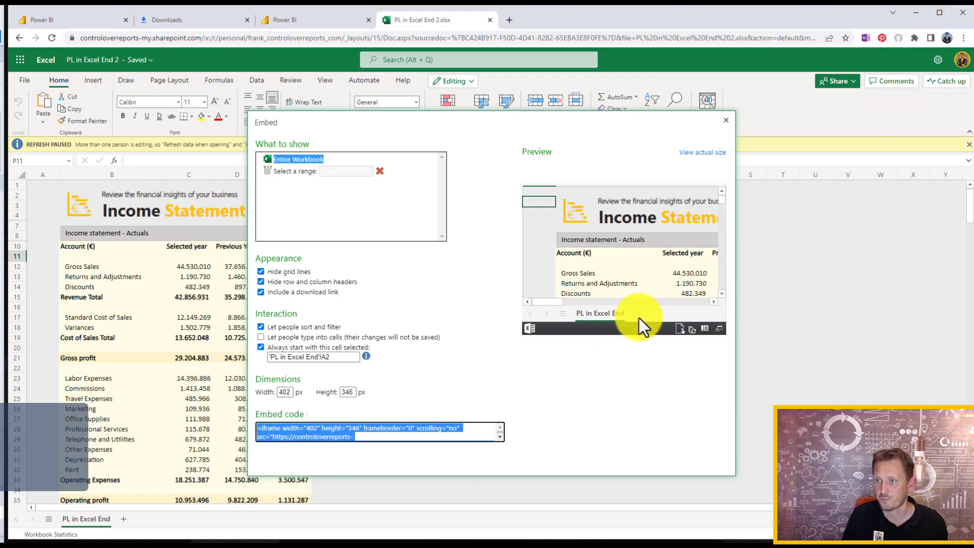
pyautogui.click(726, 120)
pyautogui.click(751, 275)
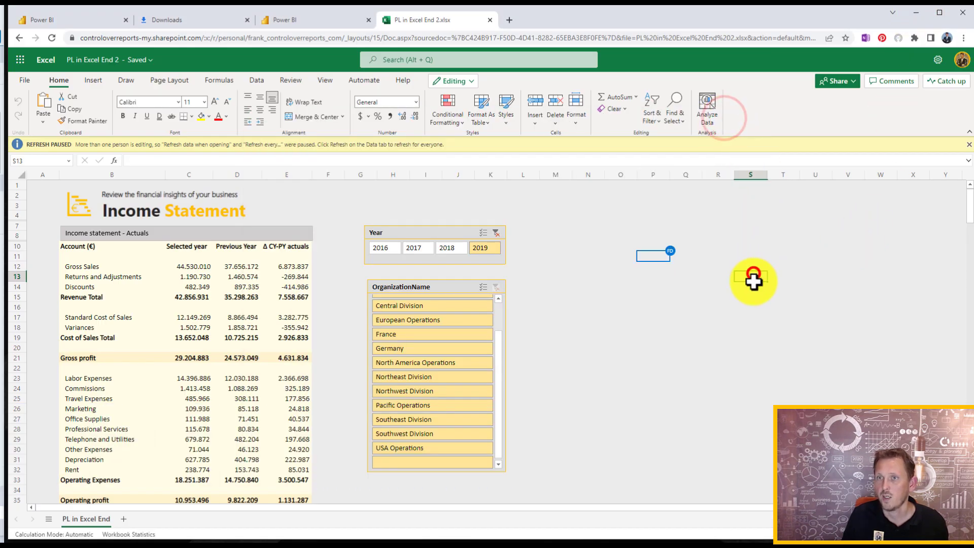
# Switch to Power BI, open the P&L Excel app to review its content list, and go back to the apps overview
pyautogui.click(290, 21)
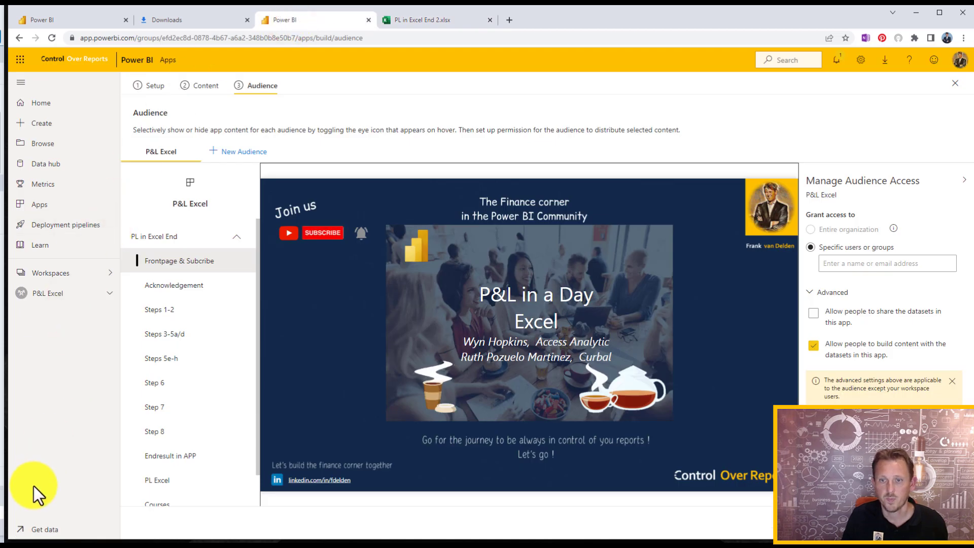
pyautogui.click(60, 205)
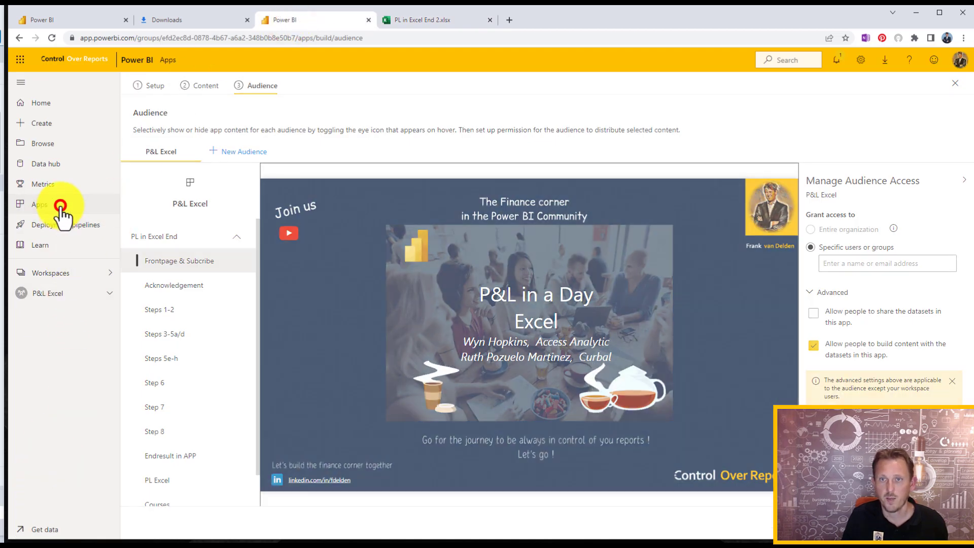
pyautogui.click(186, 228)
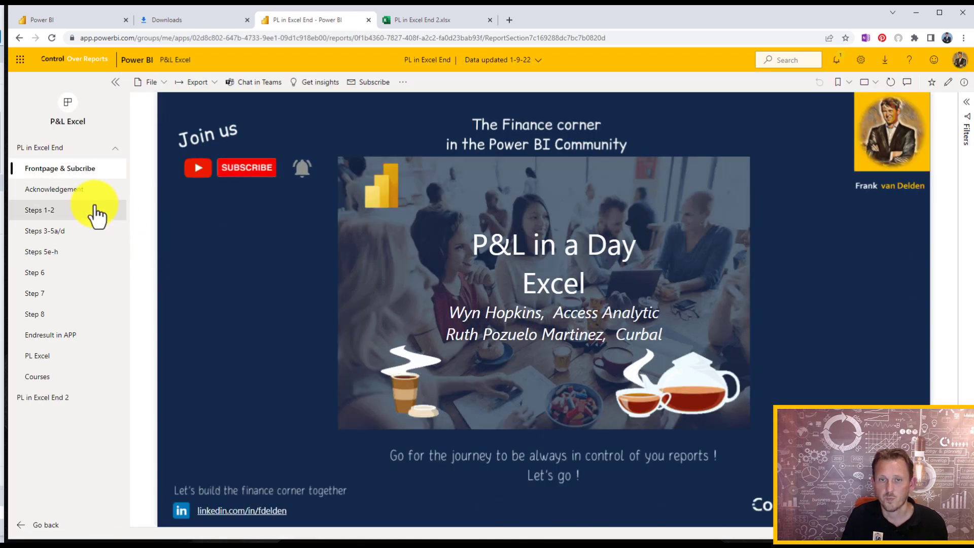
pyautogui.click(114, 148)
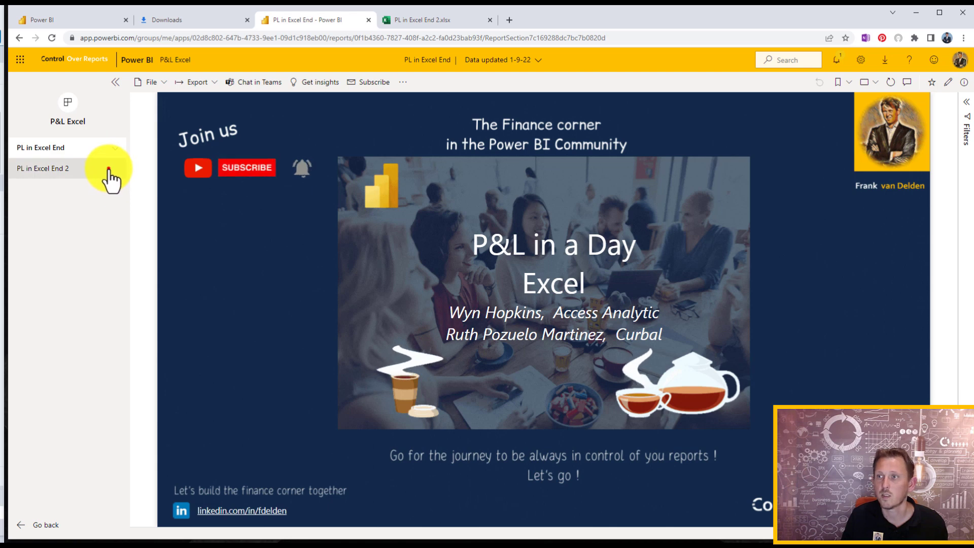
pyautogui.click(108, 168)
pyautogui.click(38, 525)
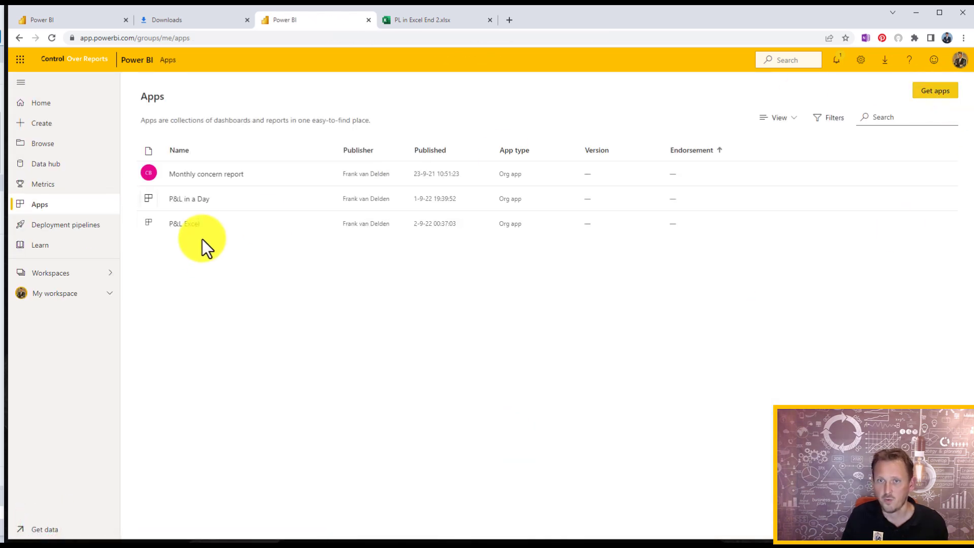
# Open the P&L Excel workspace and edit its app at the content stage
pyautogui.click(68, 273)
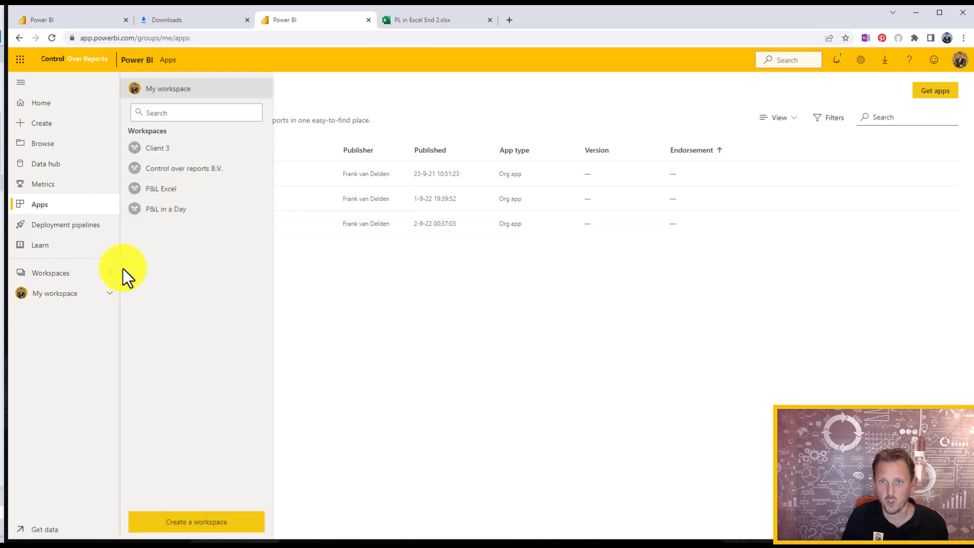
pyautogui.click(169, 191)
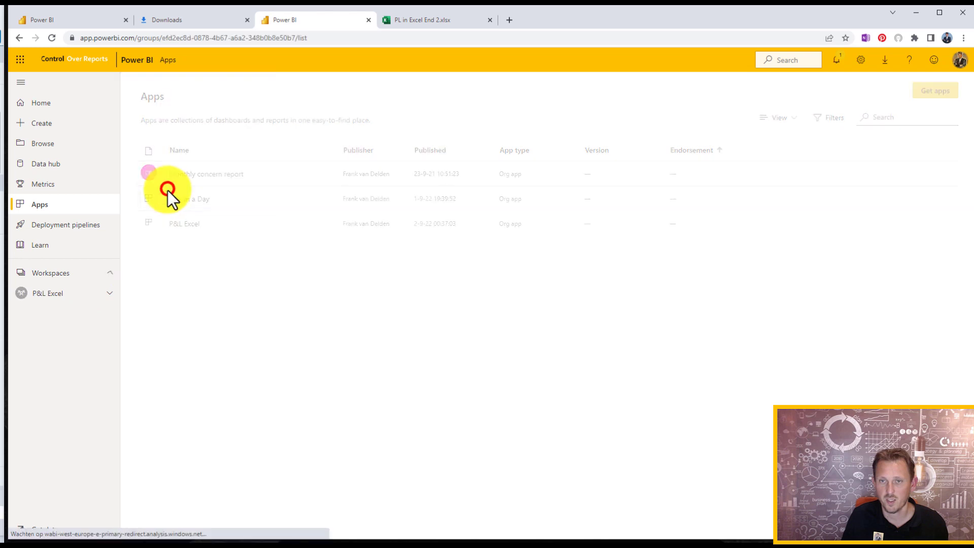
pyautogui.click(939, 102)
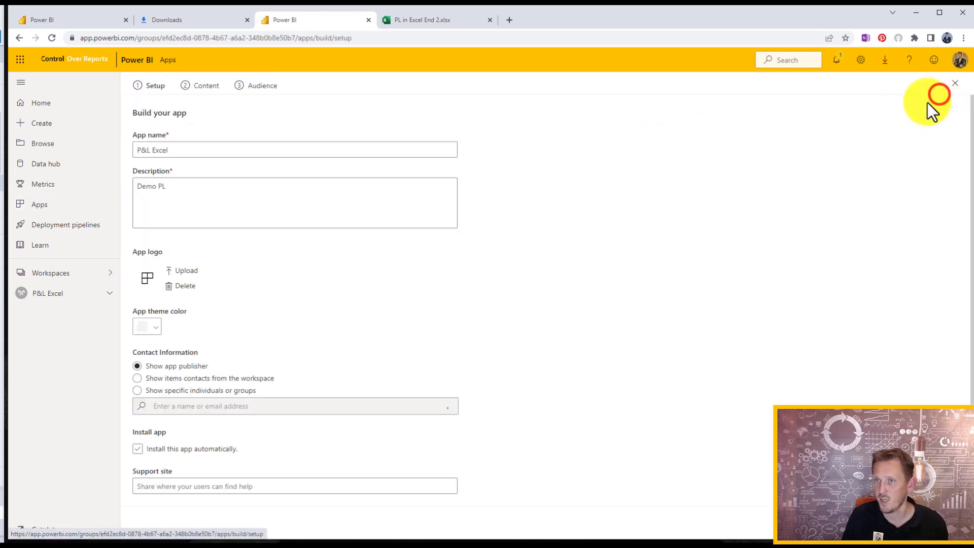
pyautogui.click(205, 87)
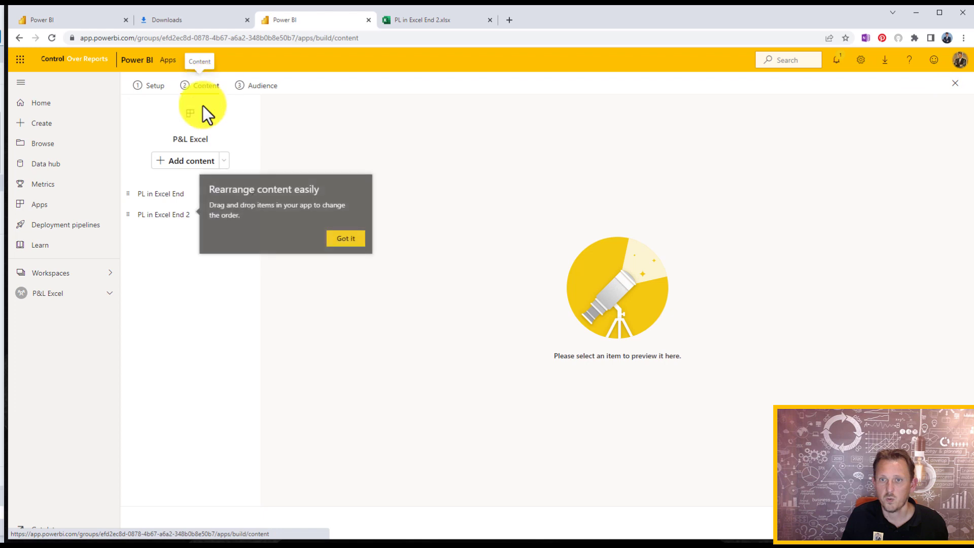
pyautogui.click(192, 160)
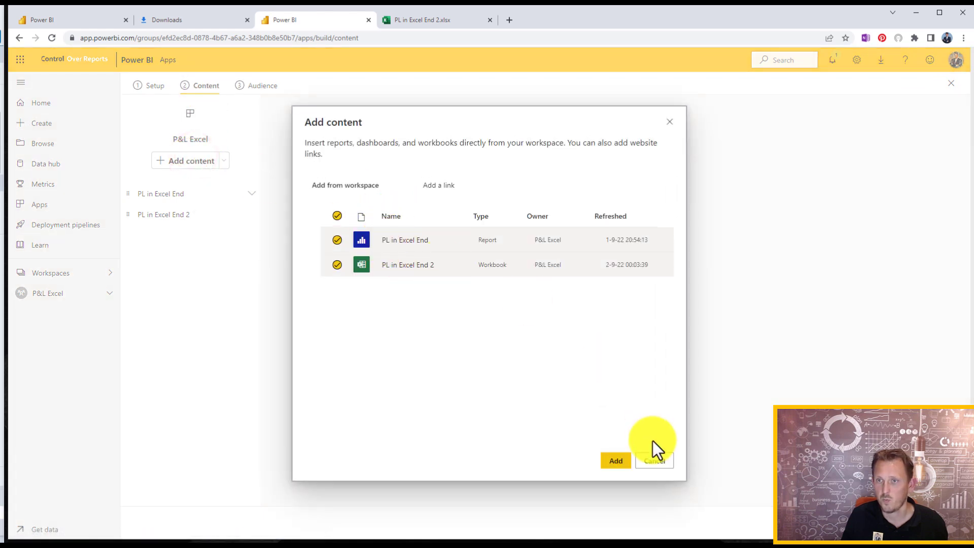
pyautogui.click(657, 467)
pyautogui.click(648, 461)
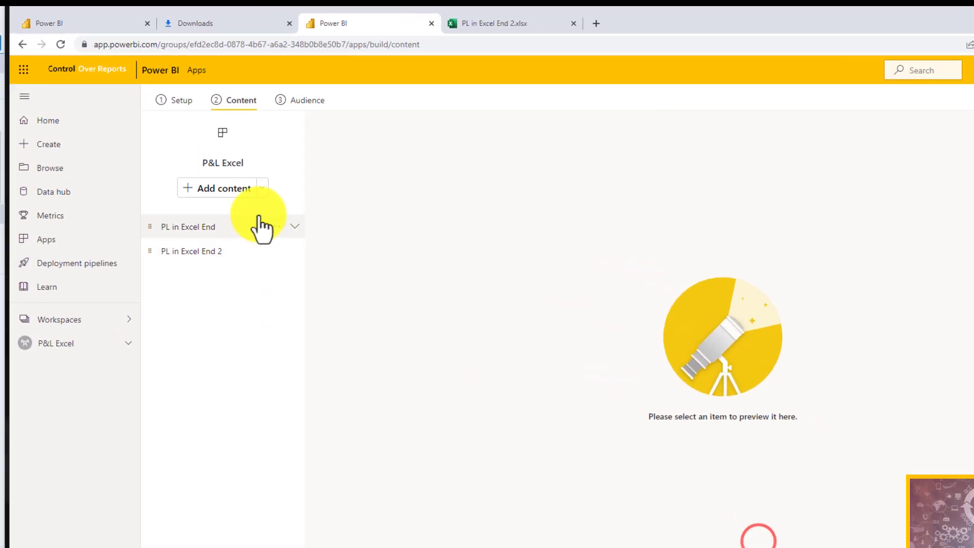
# Add a new section to the P&L Excel app's content and dismiss the rearranging tip
pyautogui.click(224, 160)
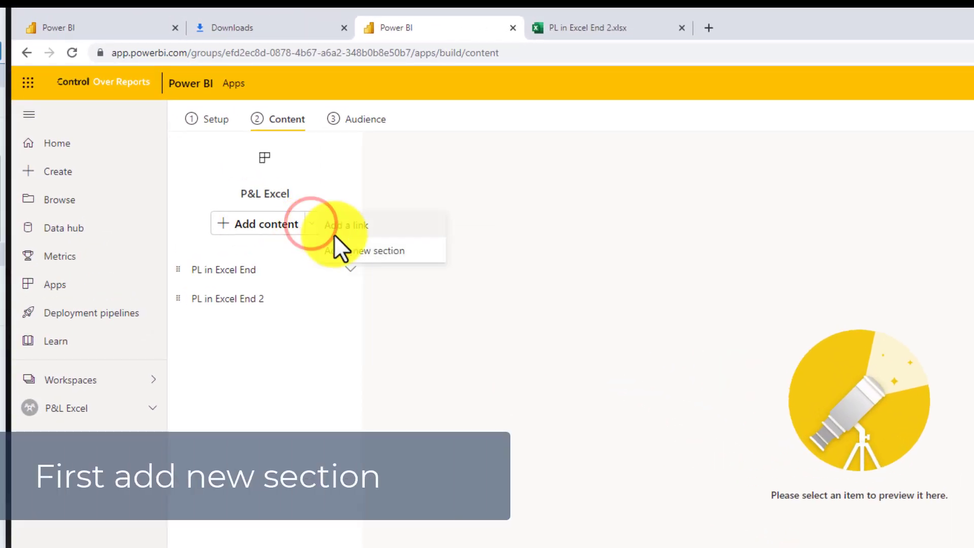
pyautogui.click(368, 247)
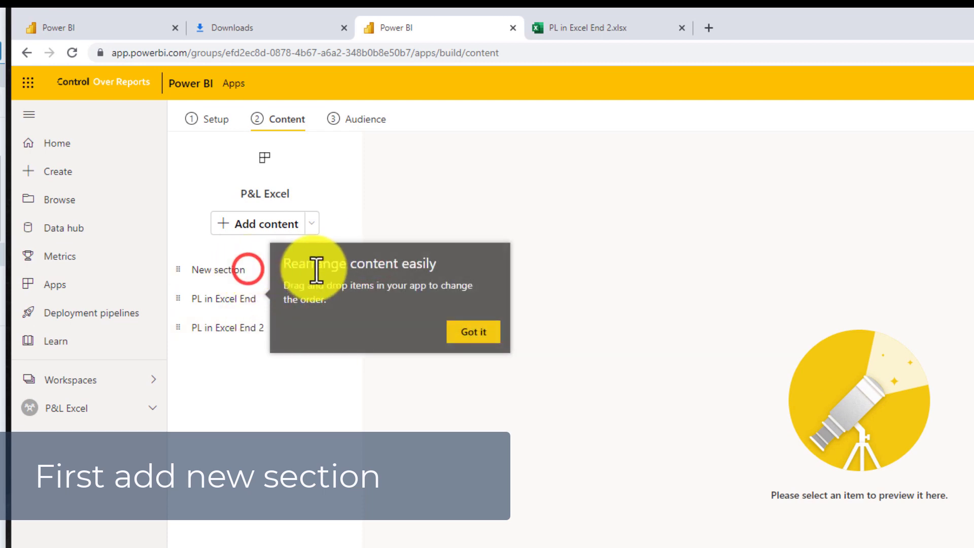
pyautogui.click(472, 331)
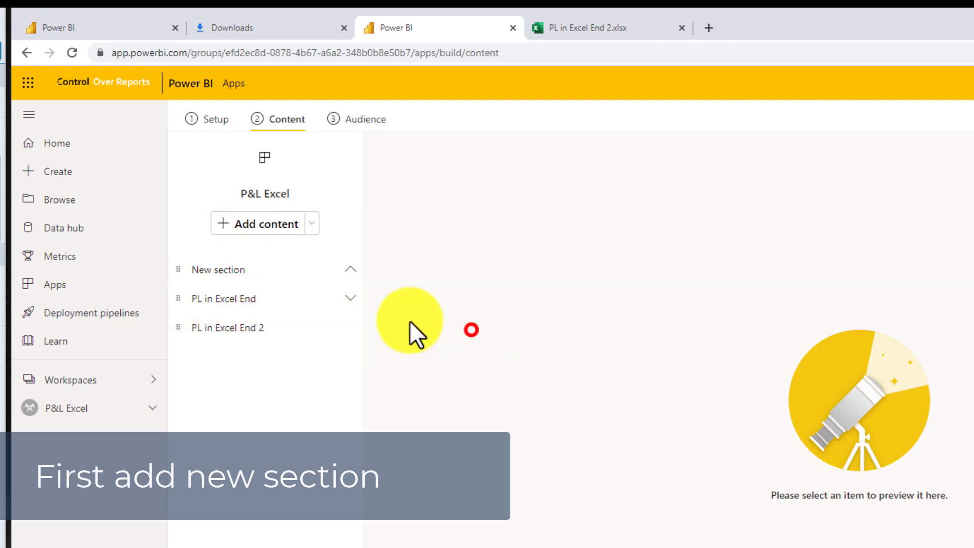
# Rename the new section as Profit and loss
pyautogui.click(327, 269)
pyautogui.click(373, 269)
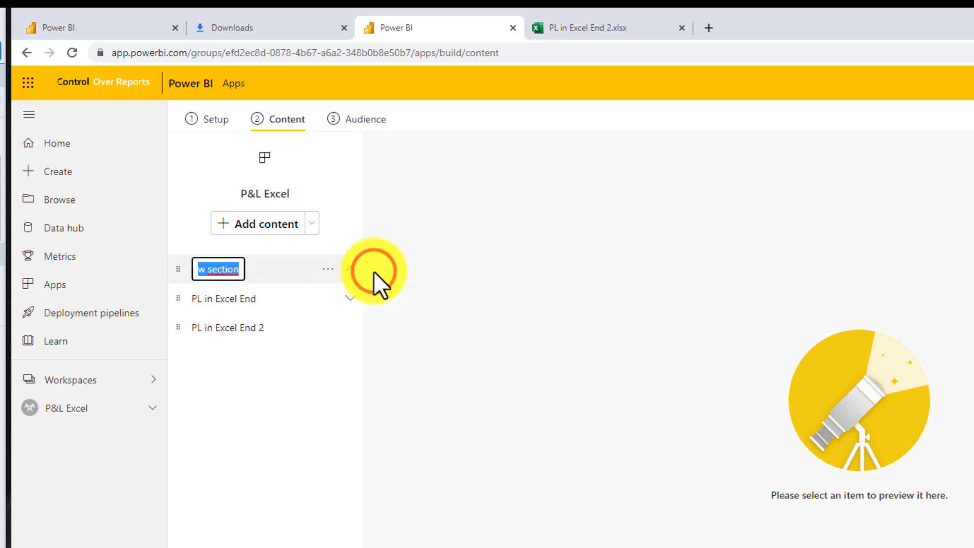
pyautogui.write('PL Embed')
pyautogui.press('BackSpace')
pyautogui.press('BackSpace')
pyautogui.press('BackSpace')
pyautogui.press('BackSpace')
pyautogui.press('BackSpace')
pyautogui.press('BackSpace')
pyautogui.press('BackSpace')
pyautogui.write('r')
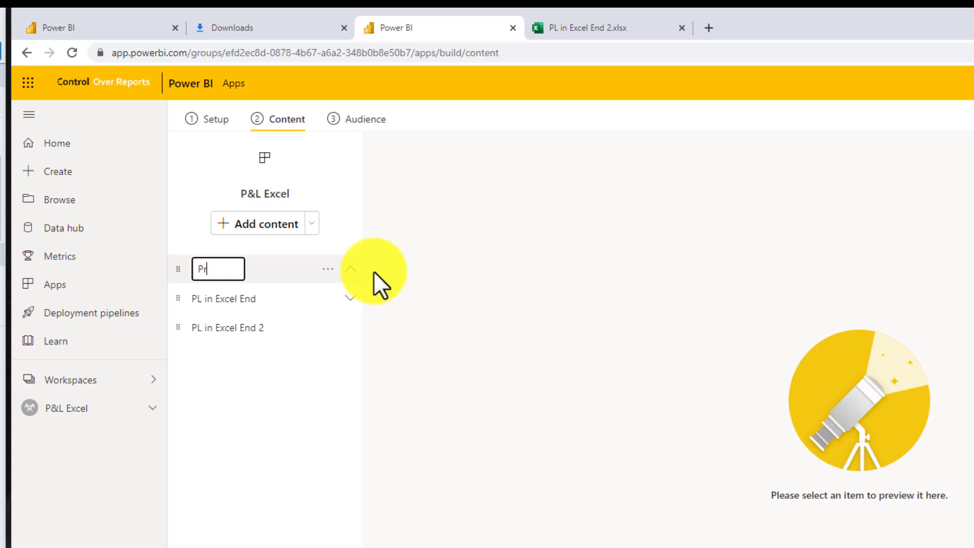
pyautogui.write('ofit and ')
pyautogui.write('loss')
pyautogui.click(327, 437)
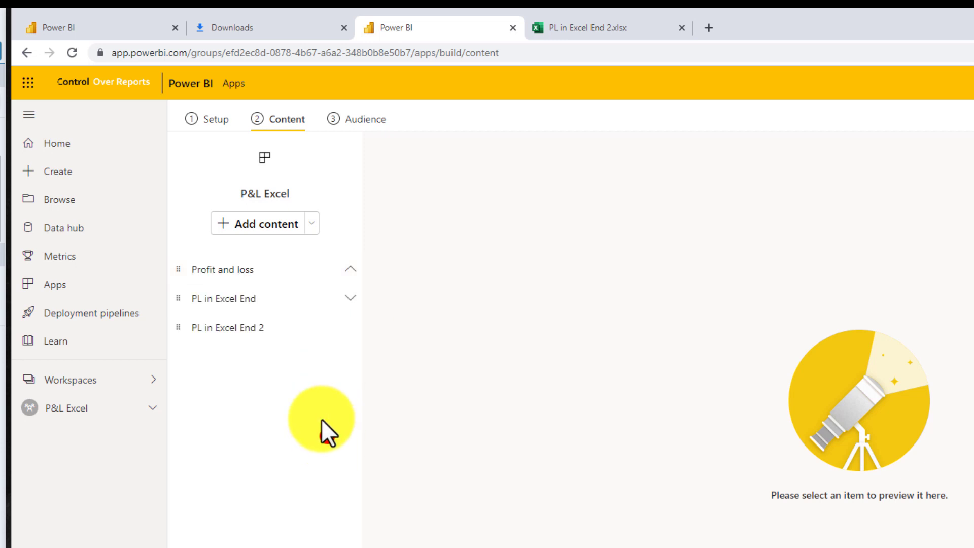
# Start a new link in the app content, name it Pl Embedded excel and paste the workbook's embed URL as its link
pyautogui.click(249, 273)
pyautogui.click(311, 223)
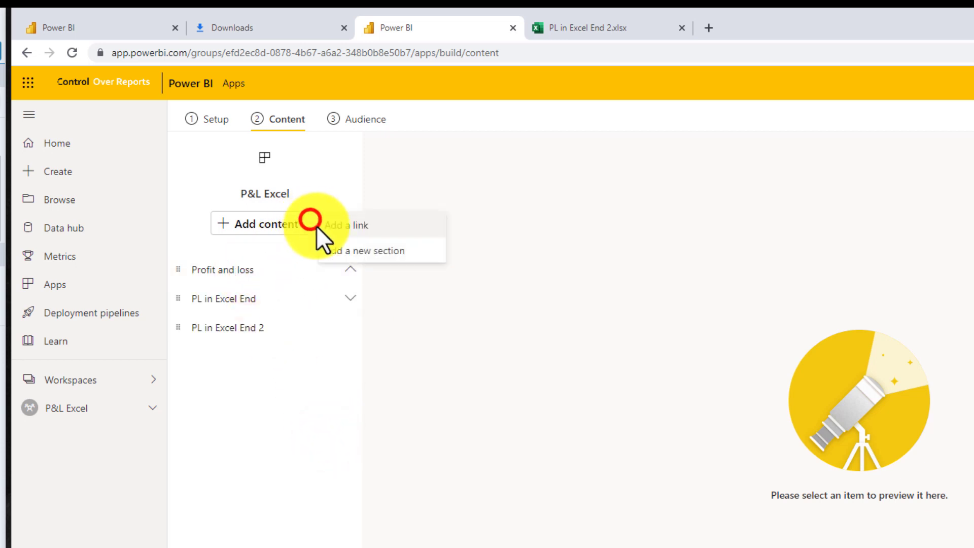
pyautogui.click(357, 226)
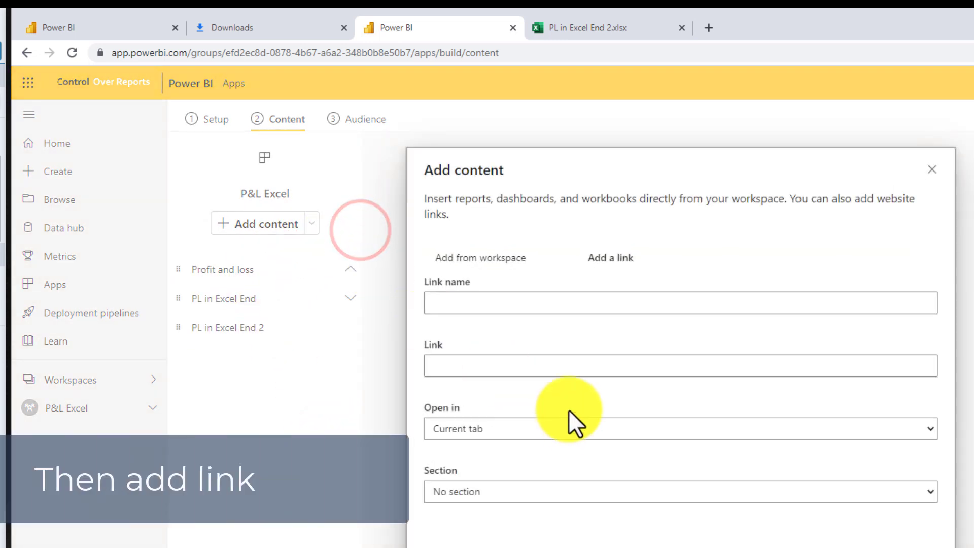
pyautogui.click(508, 305)
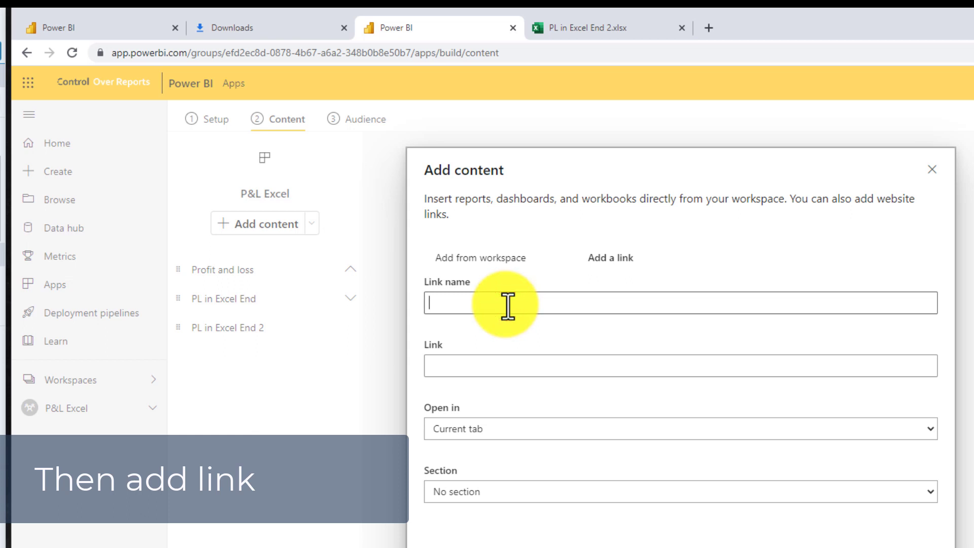
pyautogui.write('Pl E')
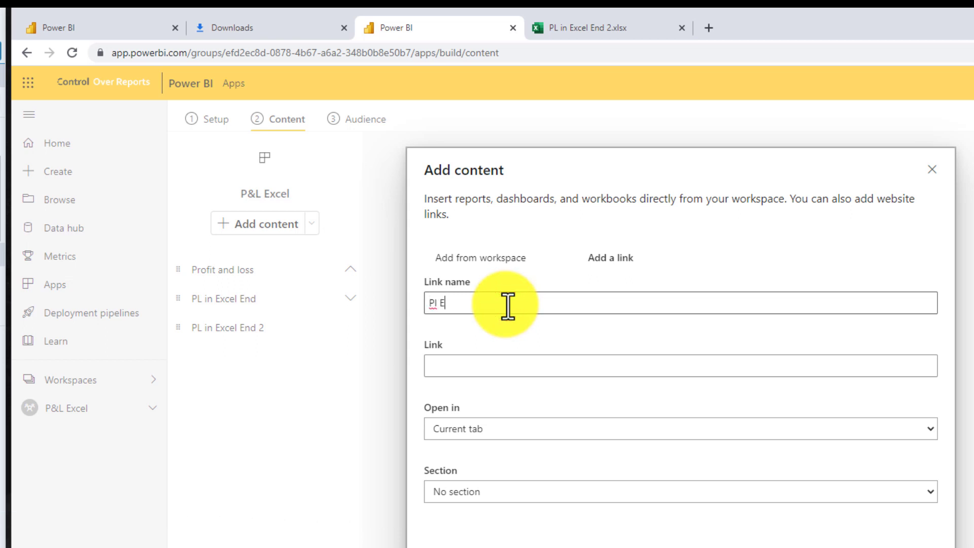
pyautogui.write('mbedded excel')
pyautogui.click(485, 366)
pyautogui.hotkey('ctrl', 'v')
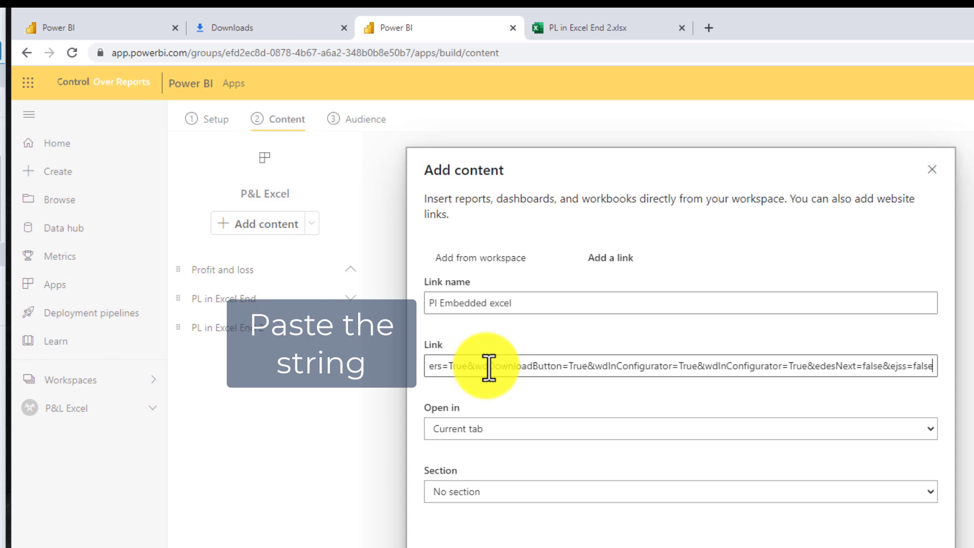
# Set the link to open in the Content area, assign it to the Profit and loss section, and add it to the app
pyautogui.click(480, 431)
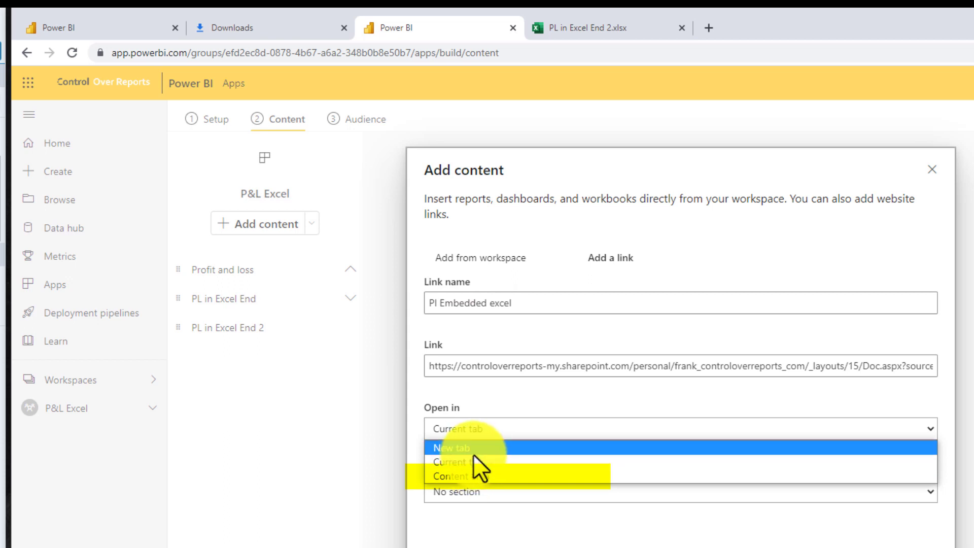
pyautogui.click(476, 475)
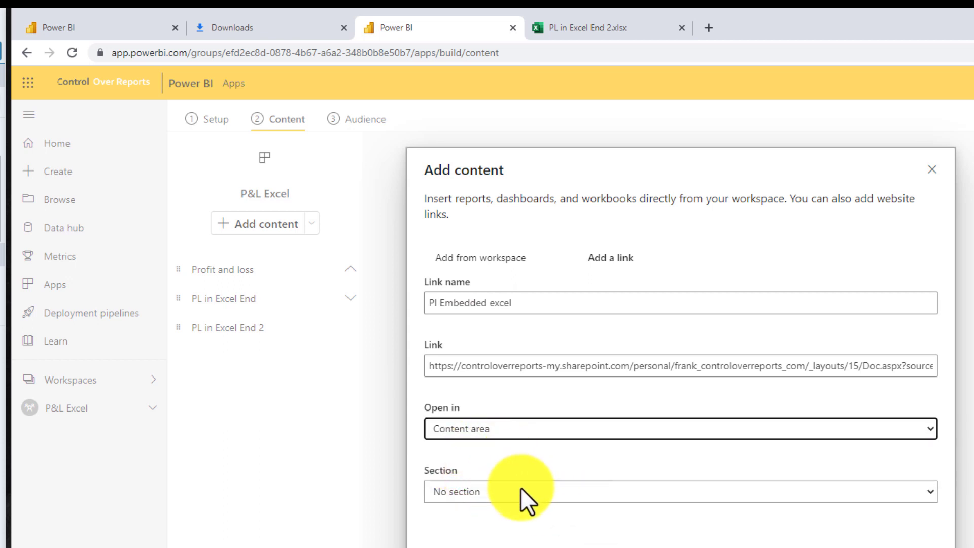
pyautogui.click(817, 493)
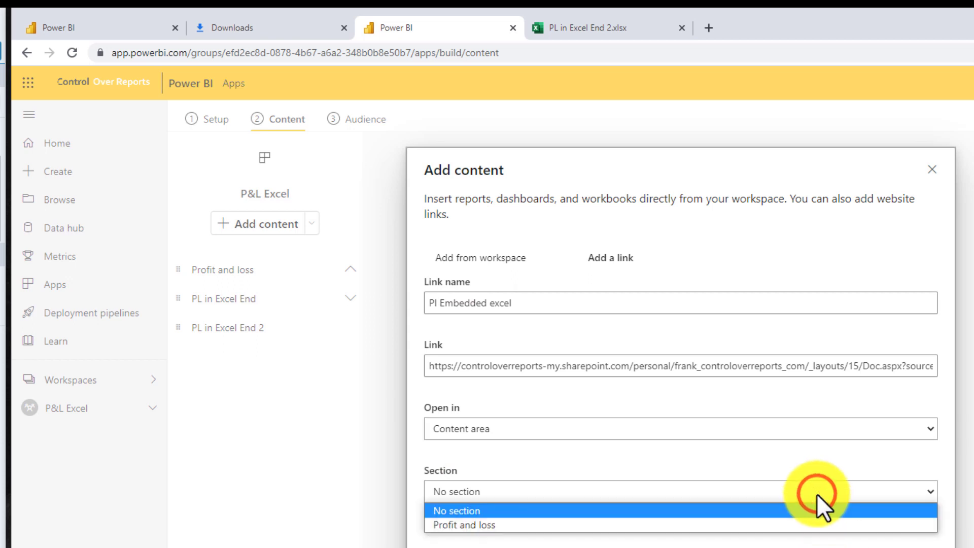
pyautogui.click(805, 525)
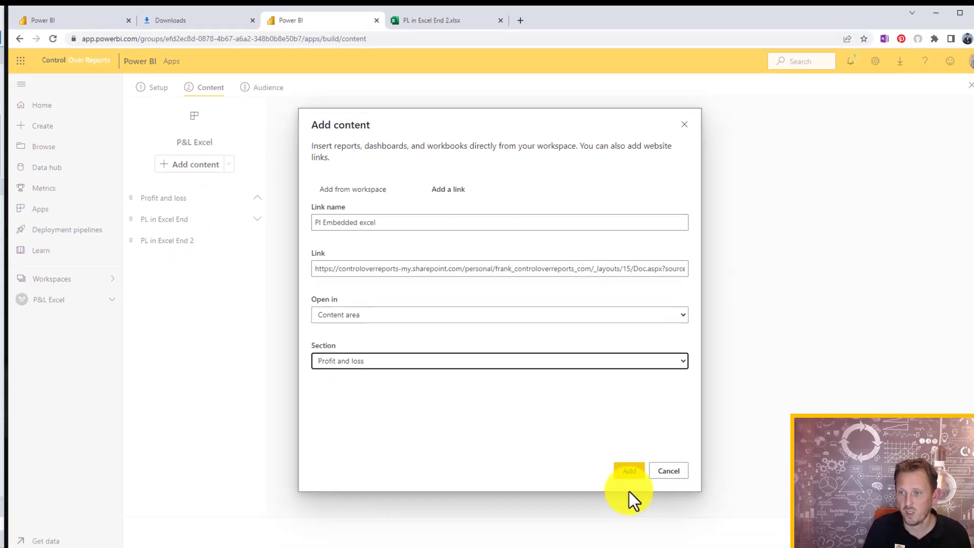
pyautogui.click(627, 471)
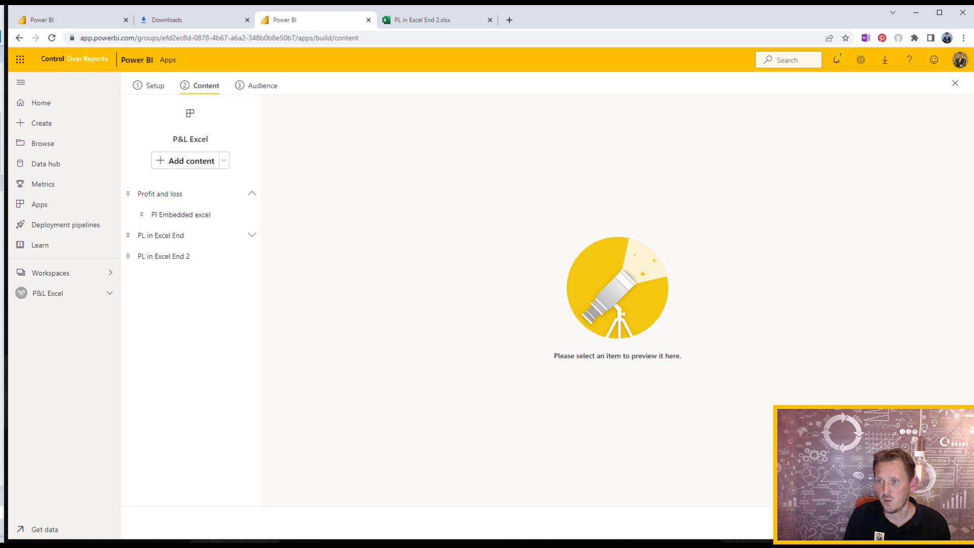
# Publish the update of the P&L Excel app and go to the published app
pyautogui.click(888, 504)
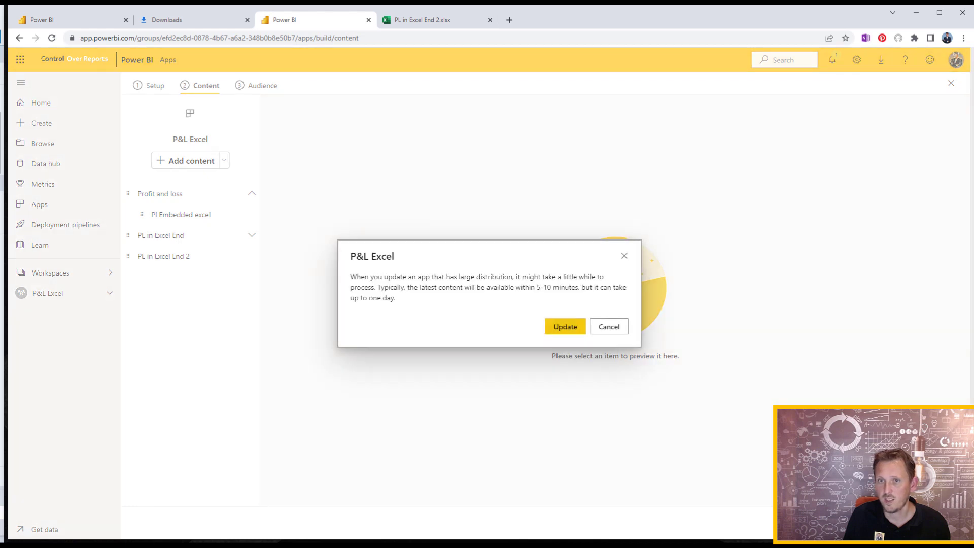
pyautogui.click(569, 327)
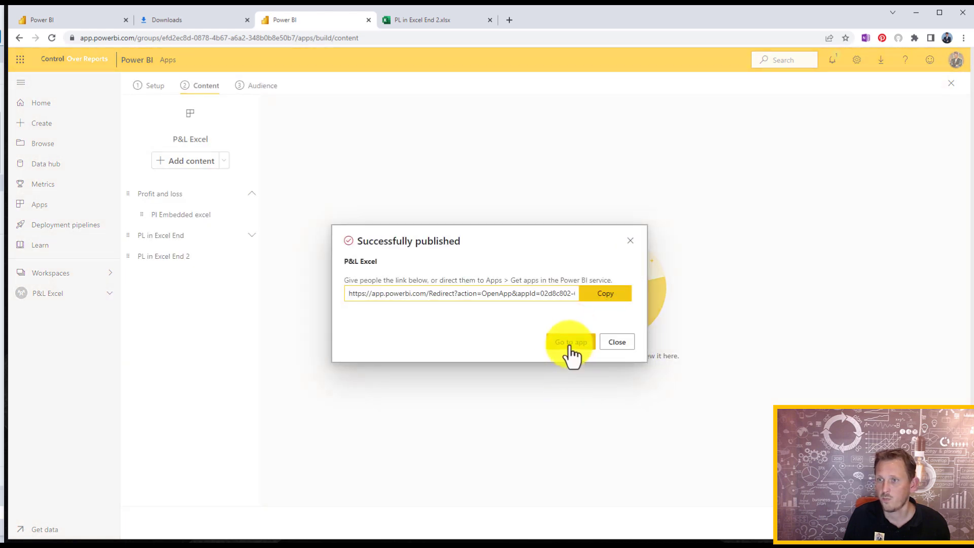
pyautogui.click(568, 341)
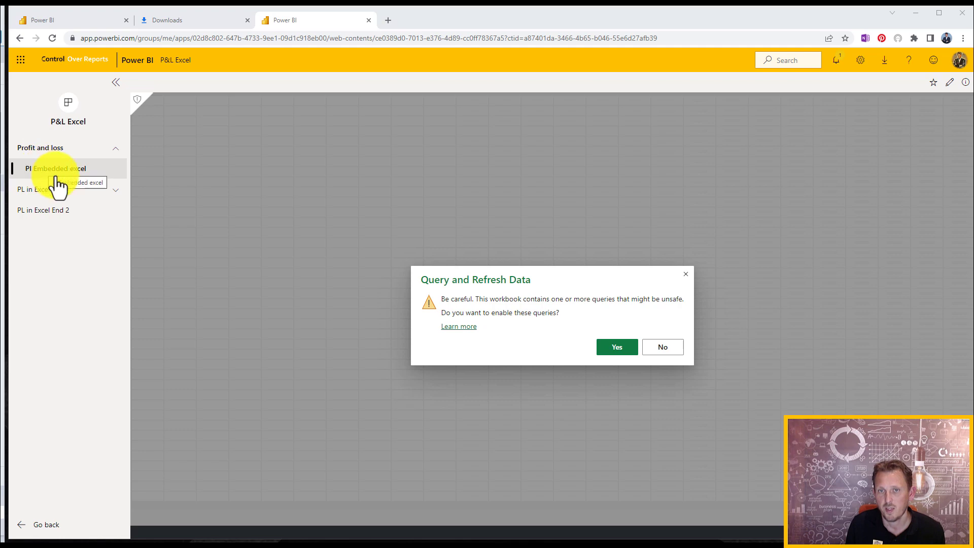
# Enable the embedded workbook's queries and filter the income statement to Germany and the year 2018
pyautogui.click(614, 346)
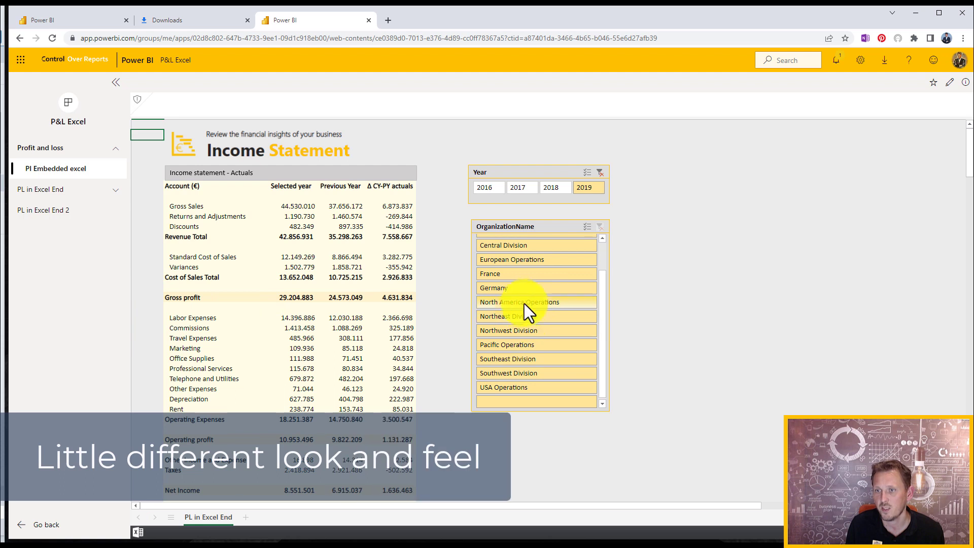
pyautogui.click(522, 288)
pyautogui.click(558, 188)
pyautogui.click(666, 227)
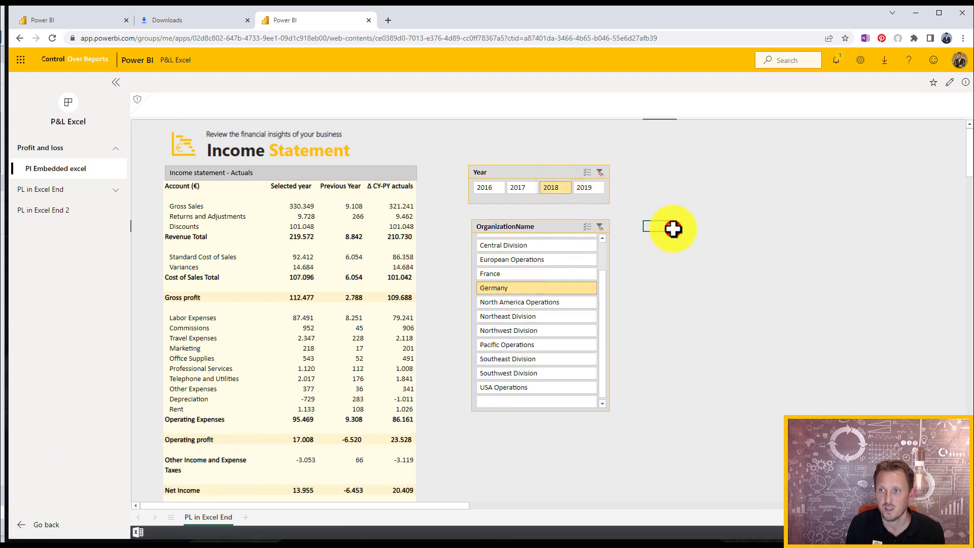